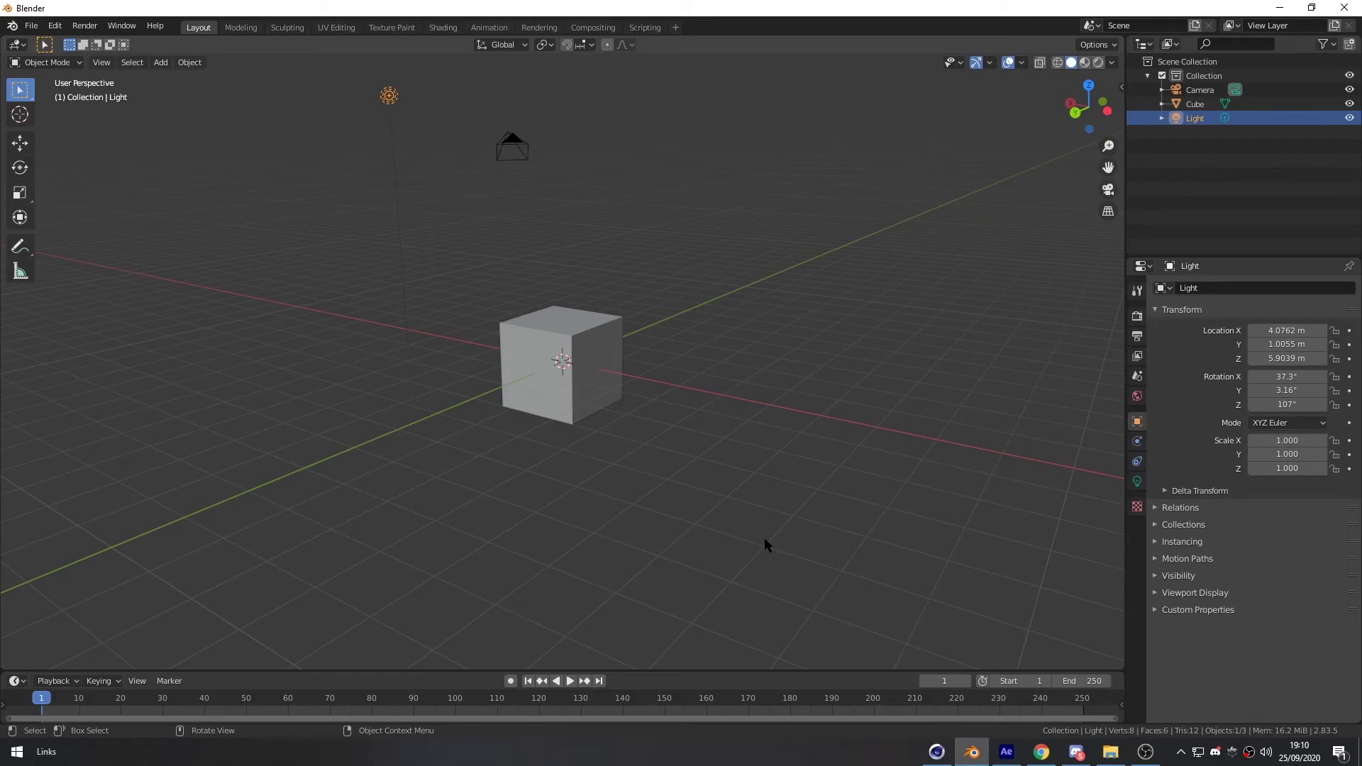
scroll(741, 505, "down", 5)
middle_click_drag(740, 505, 667, 504)
scroll(606, 484, "up", 7)
scroll(667, 504, "down", 5)
middle_click_drag(668, 458, 659, 433)
scroll(594, 363, "down", 2)
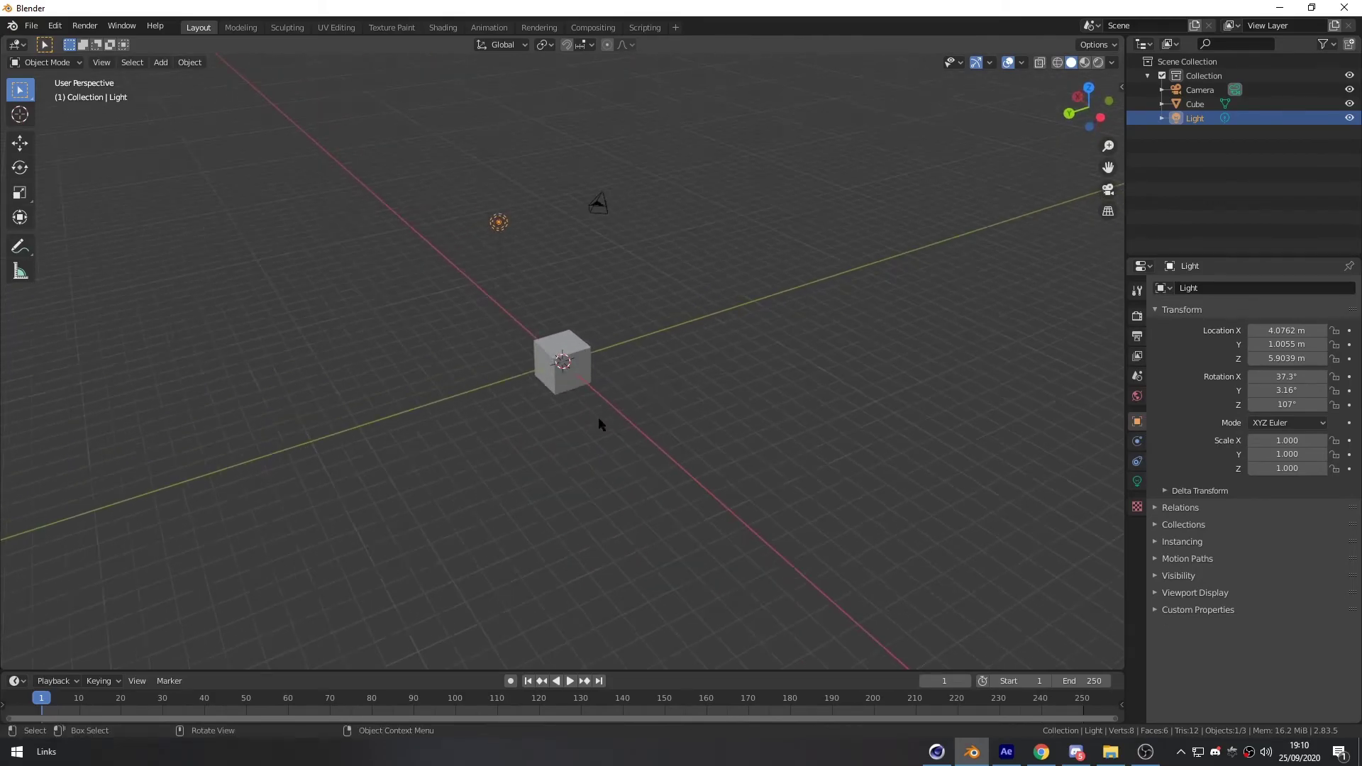
scroll(591, 410, "up", 5)
mouse_move(594, 413)
middle_mouse_down()
mouse_move(652, 398)
mouse_move(580, 413)
middle_mouse_up()
scroll(604, 397, "down", 2)
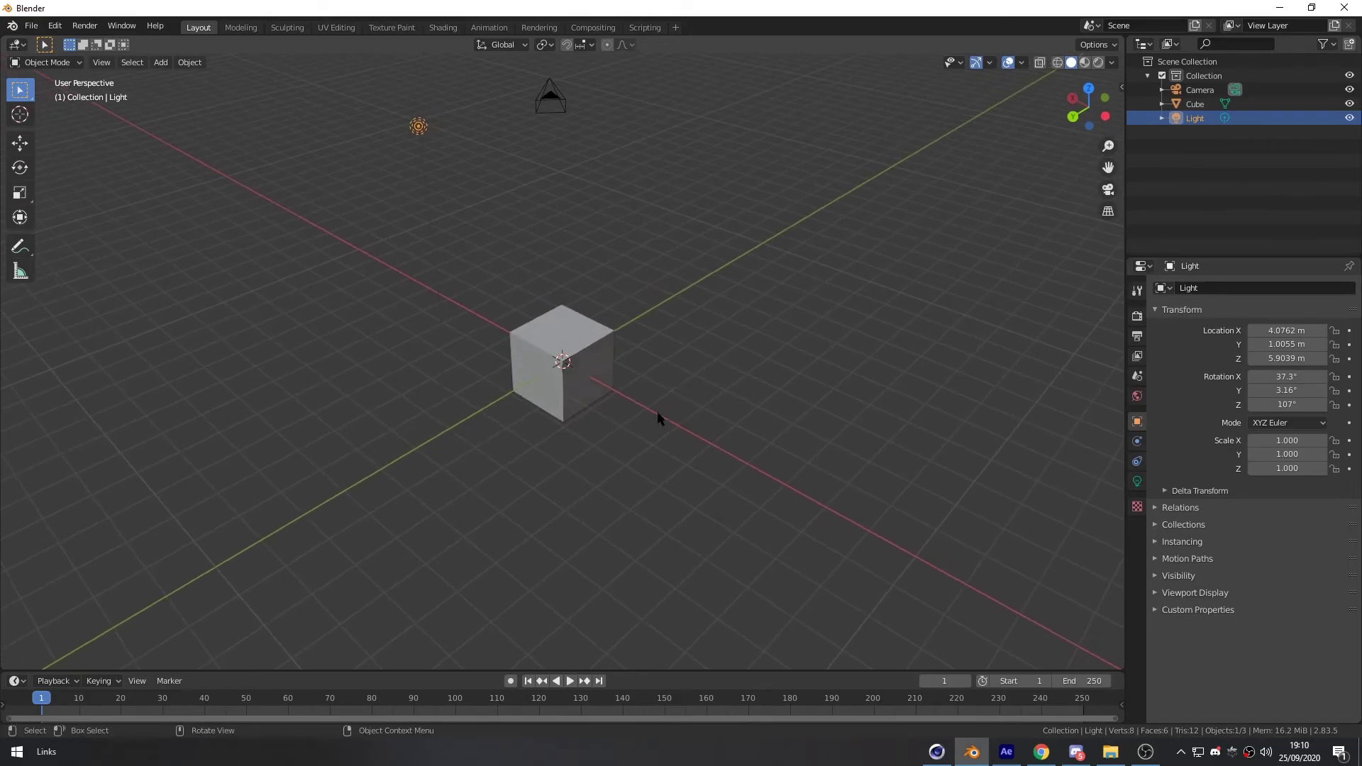
Delete the default light from the scene
middle_click_drag(560, 368, 687, 309)
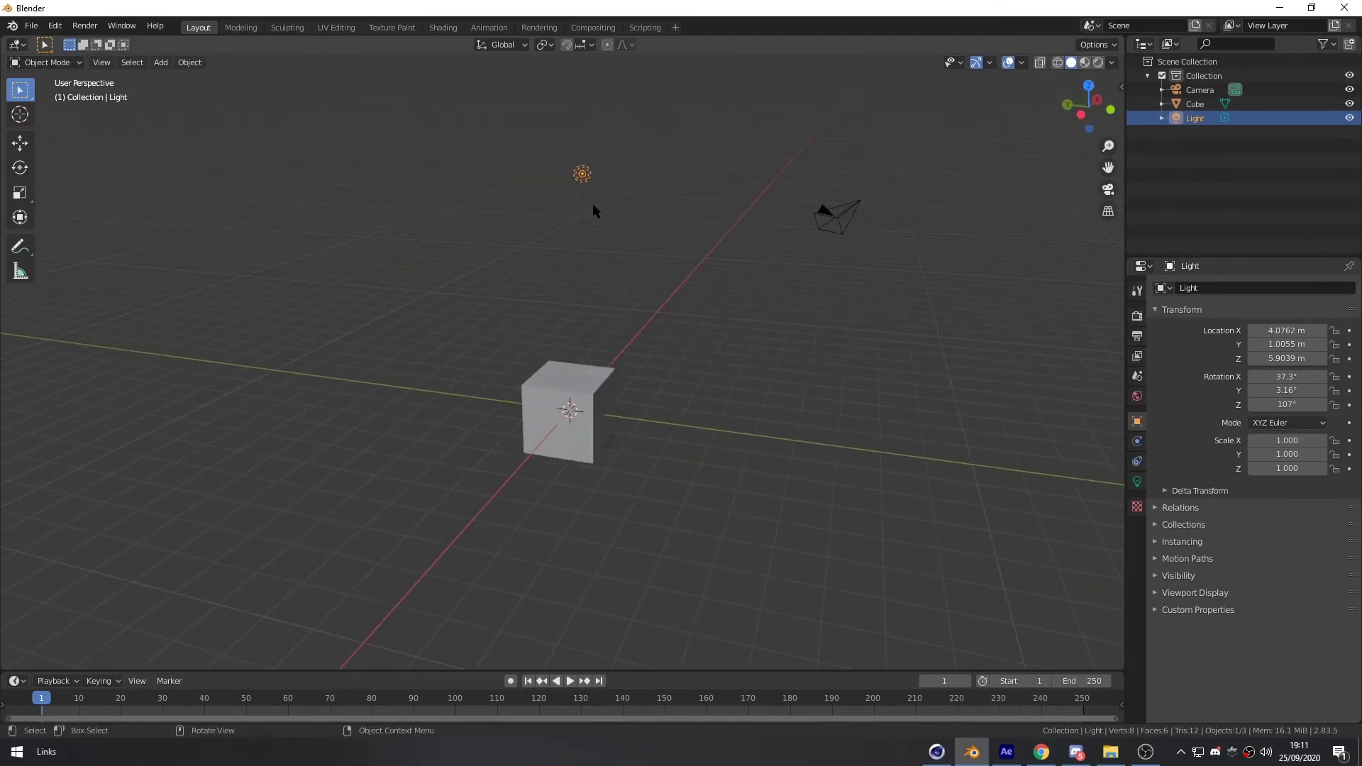
key("Delete")
middle_click_drag(663, 355, 608, 406)
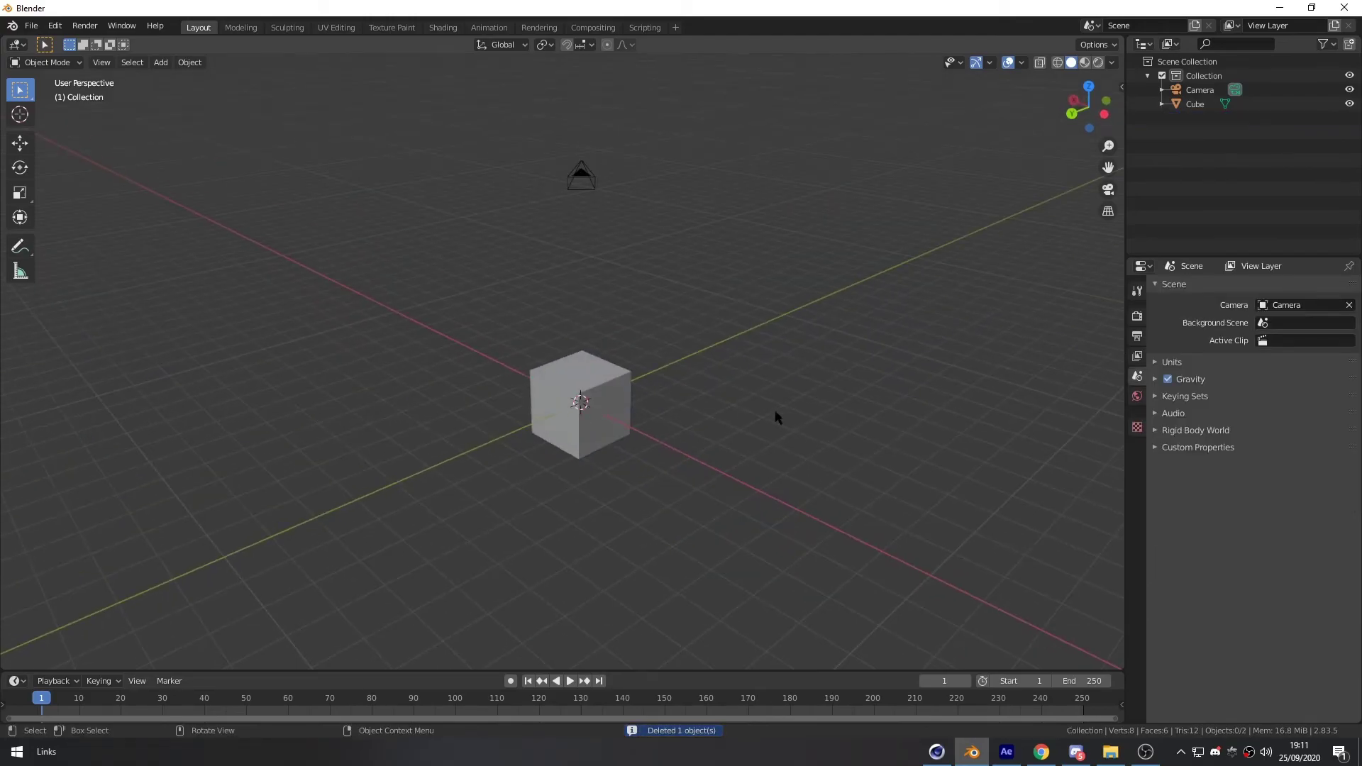
Set the scene's render engine to Octane
left_click(1138, 315)
left_click(1294, 288)
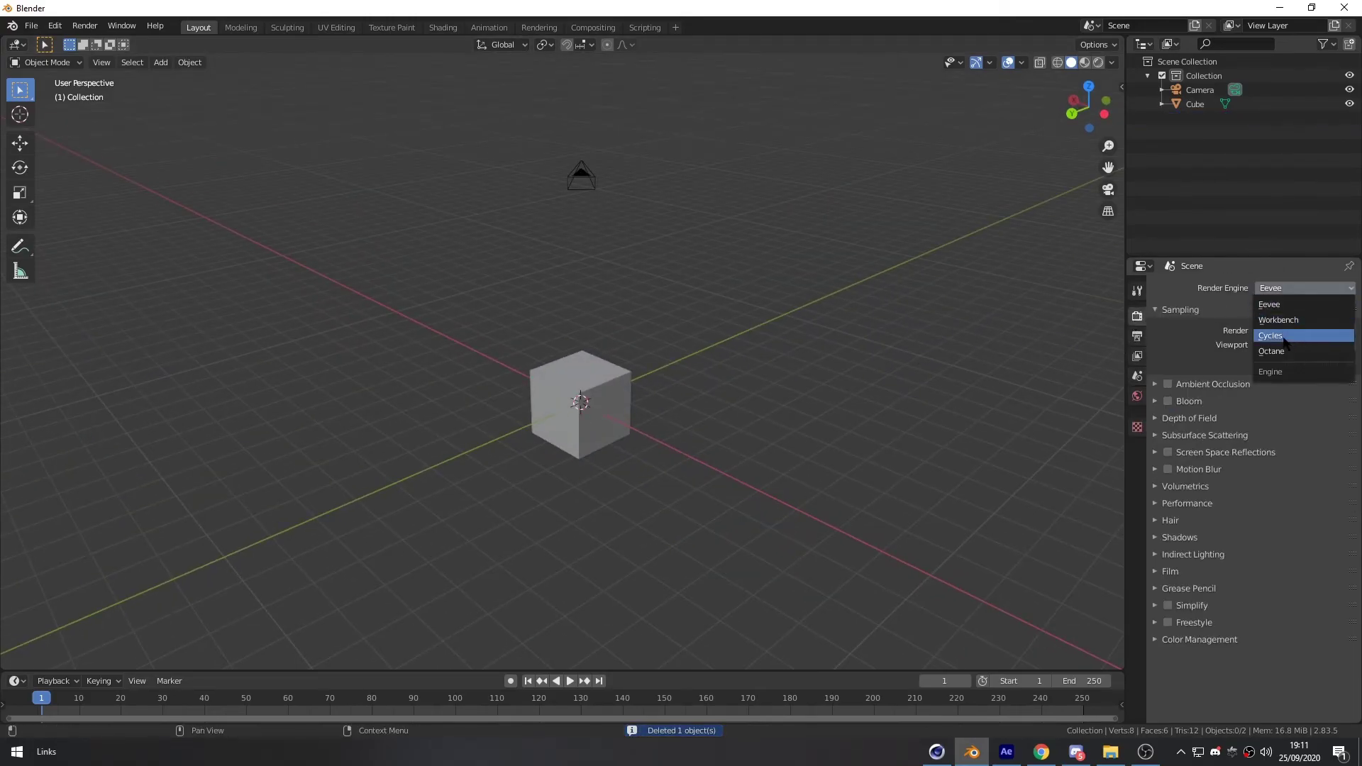
left_click(1283, 350)
Delete the default cube at the scene's origin
middle_click_drag(392, 409, 585, 441)
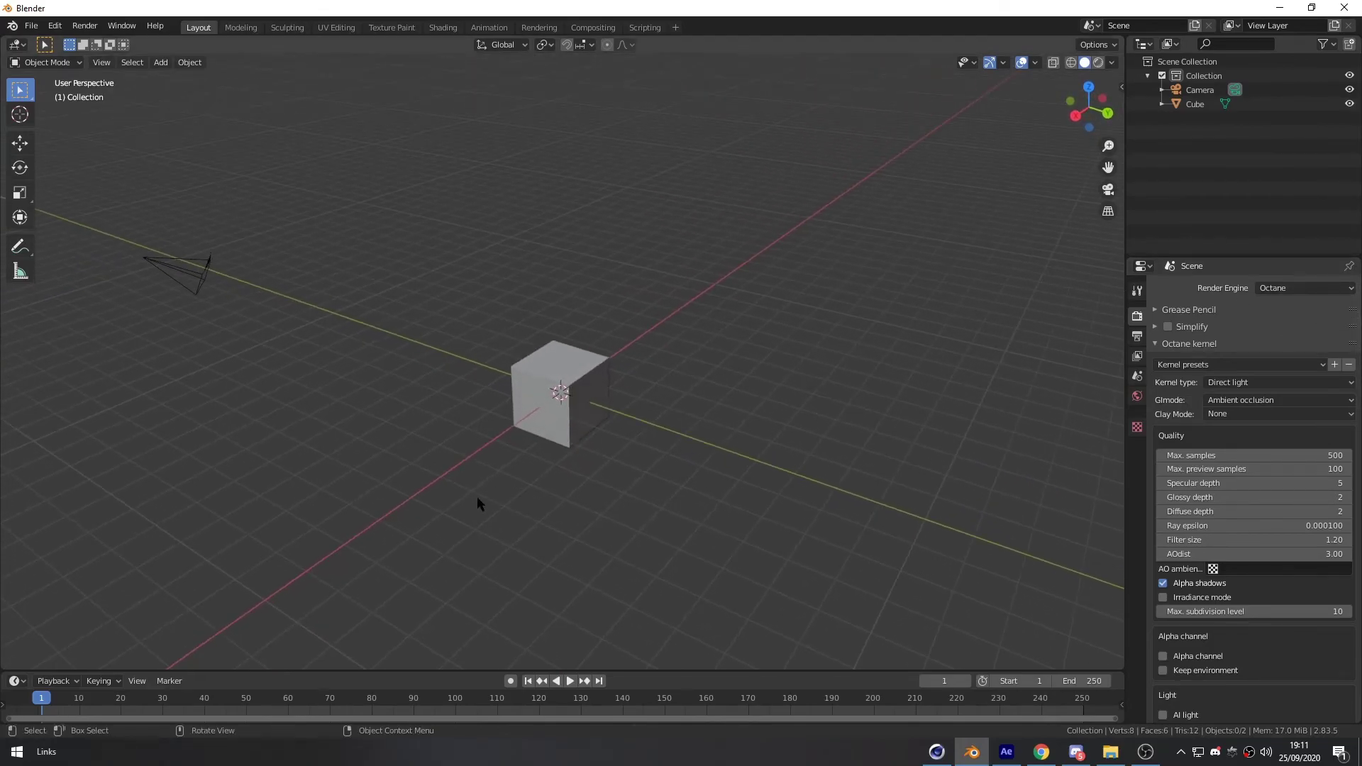
middle_click_drag(521, 494, 578, 458, "shift")
scroll(597, 441, "up", 3)
left_click(633, 336)
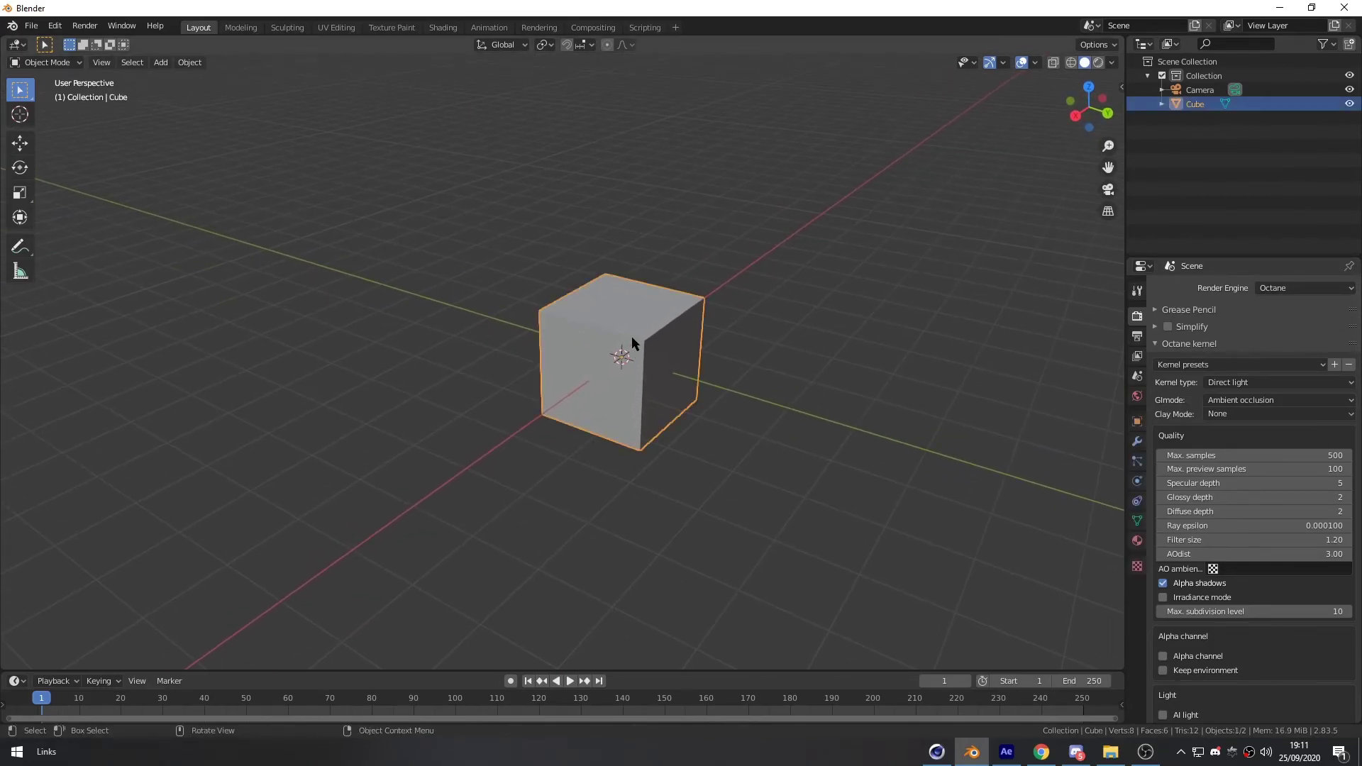
key("Delete")
Add a mesh plane at the origin and scale it by a factor of 5
key("shift+a")
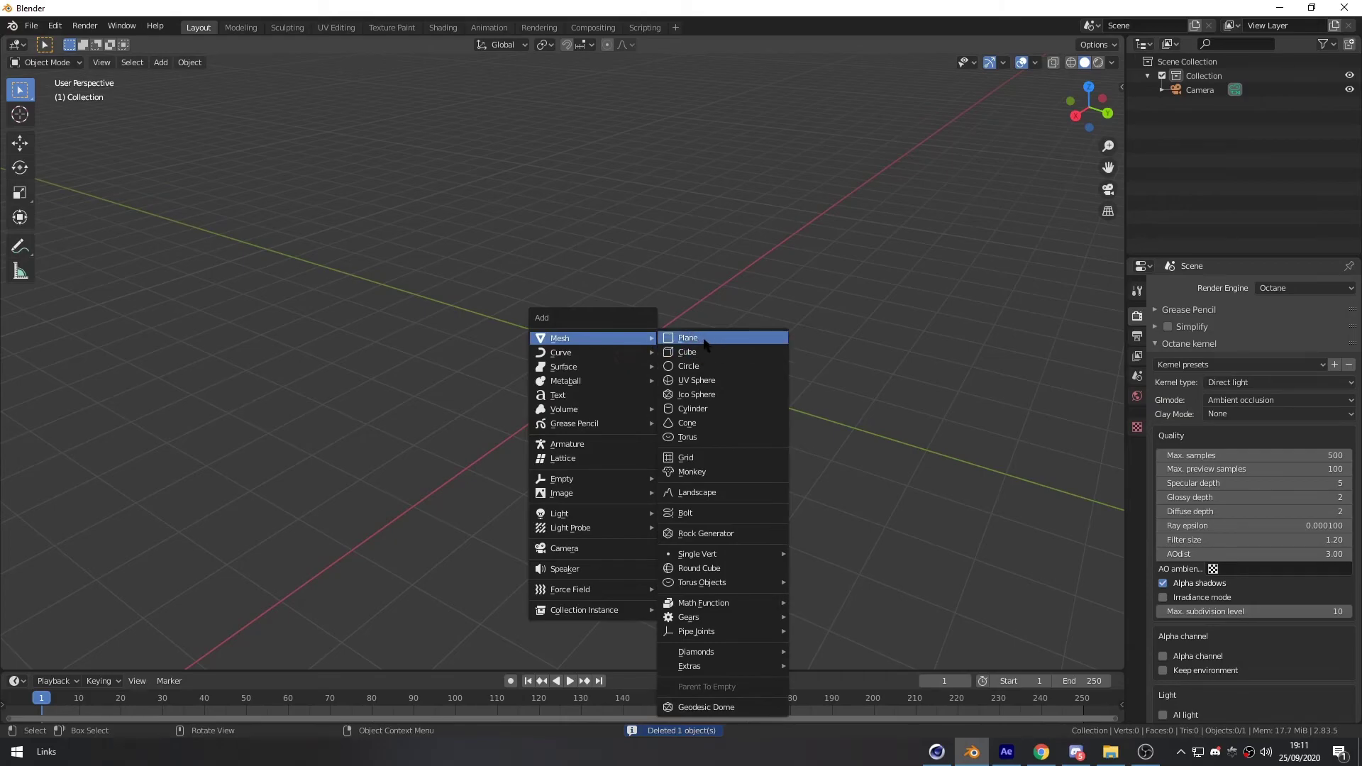
left_click(708, 338)
scroll(732, 316, "down", 2)
type("s5")
key("Return")
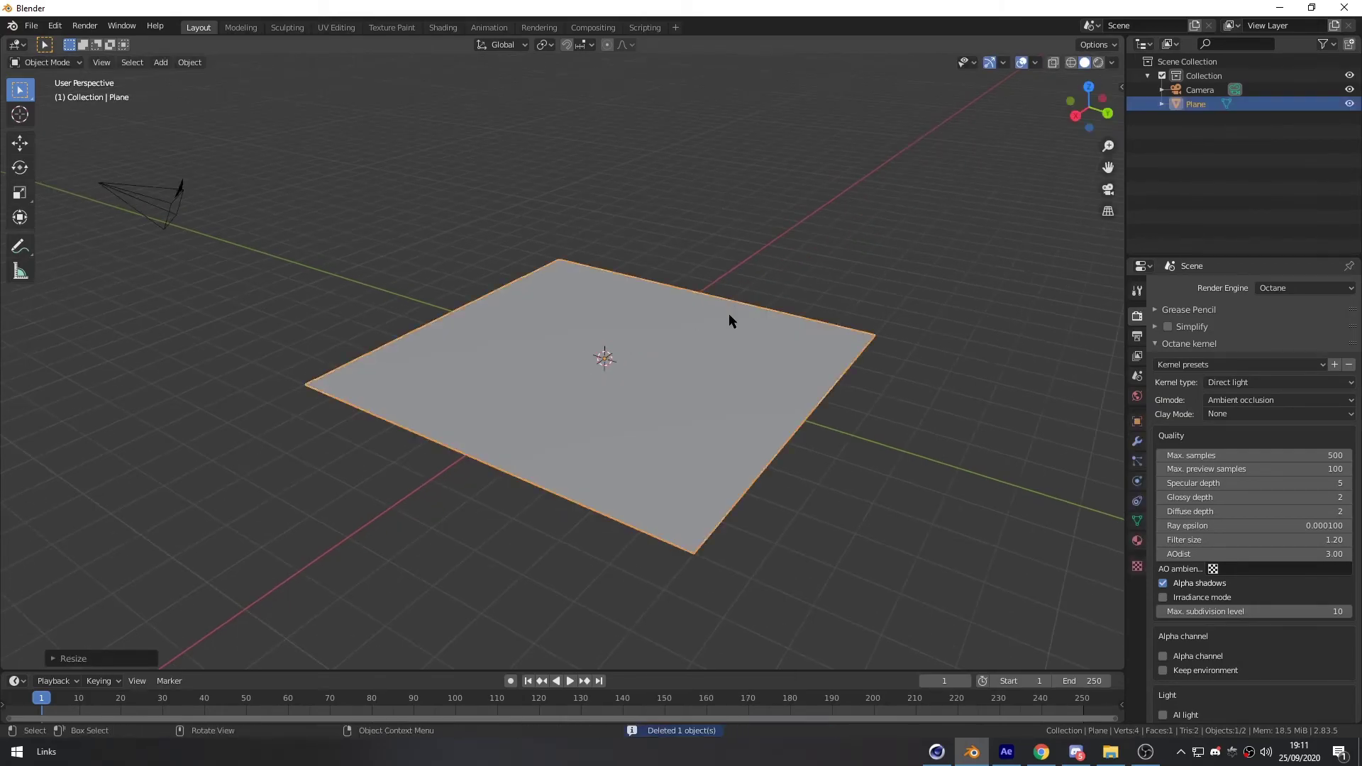
middle_click_drag(760, 389, 575, 437)
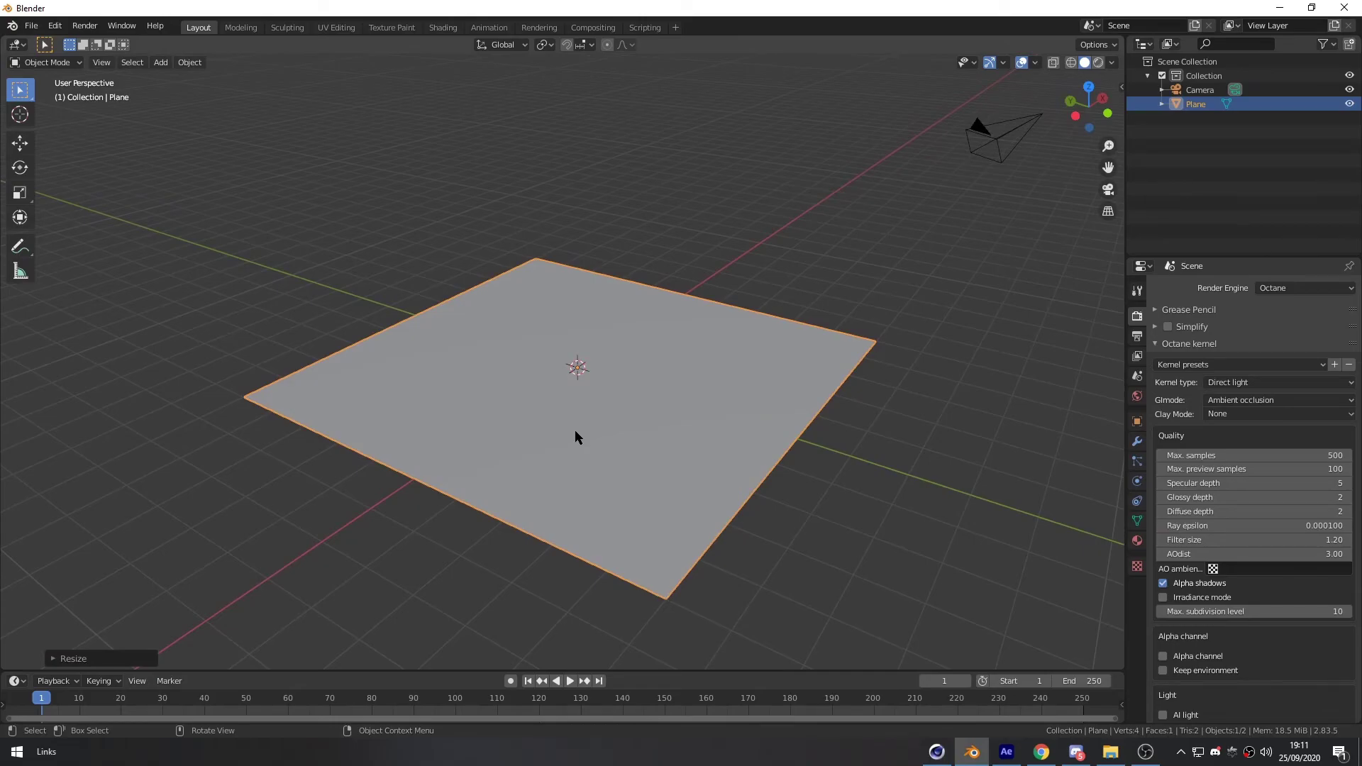
Split the 3D viewport into two side-by-side areas and make the second one a Shader Editor without its sidebar
middle_click_drag(575, 432, 625, 382)
left_click_drag(1123, 35, 697, 42)
left_click(713, 44)
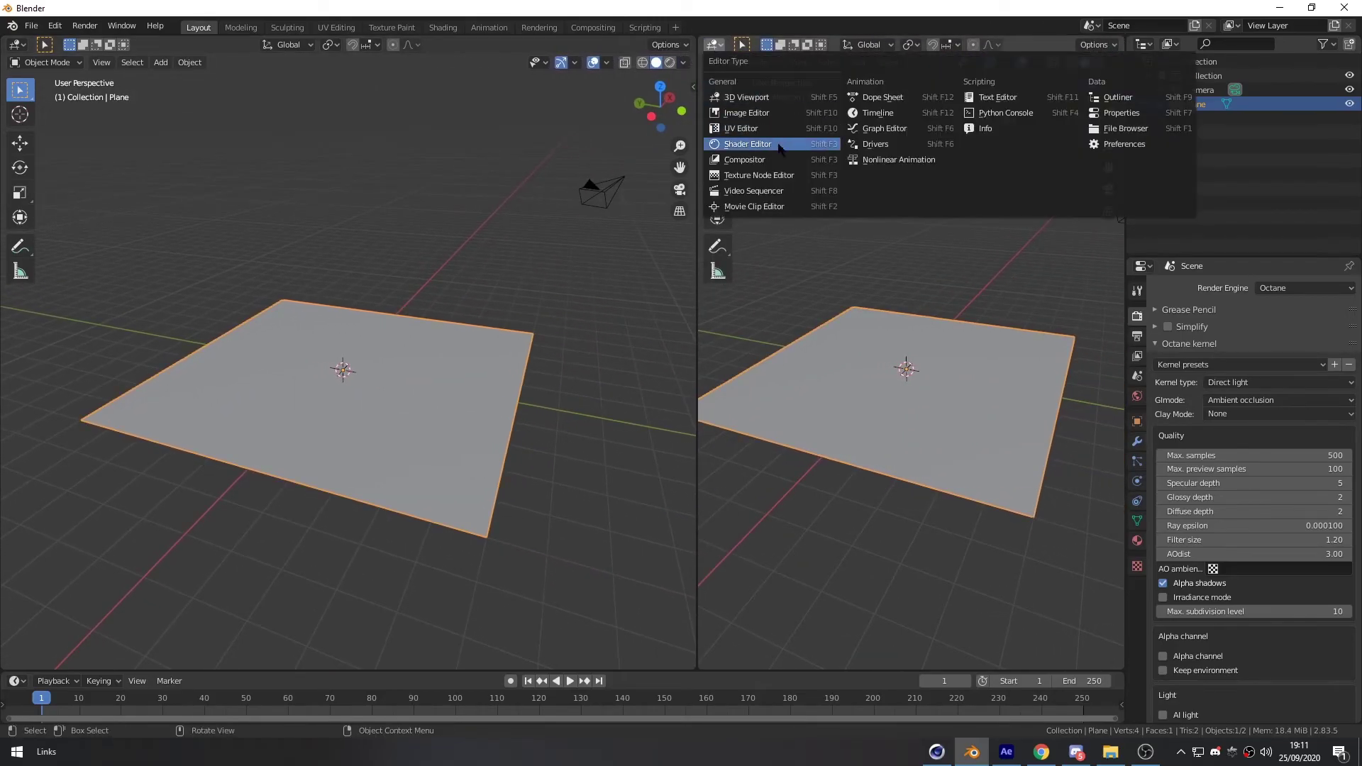
left_click(749, 144)
key("n")
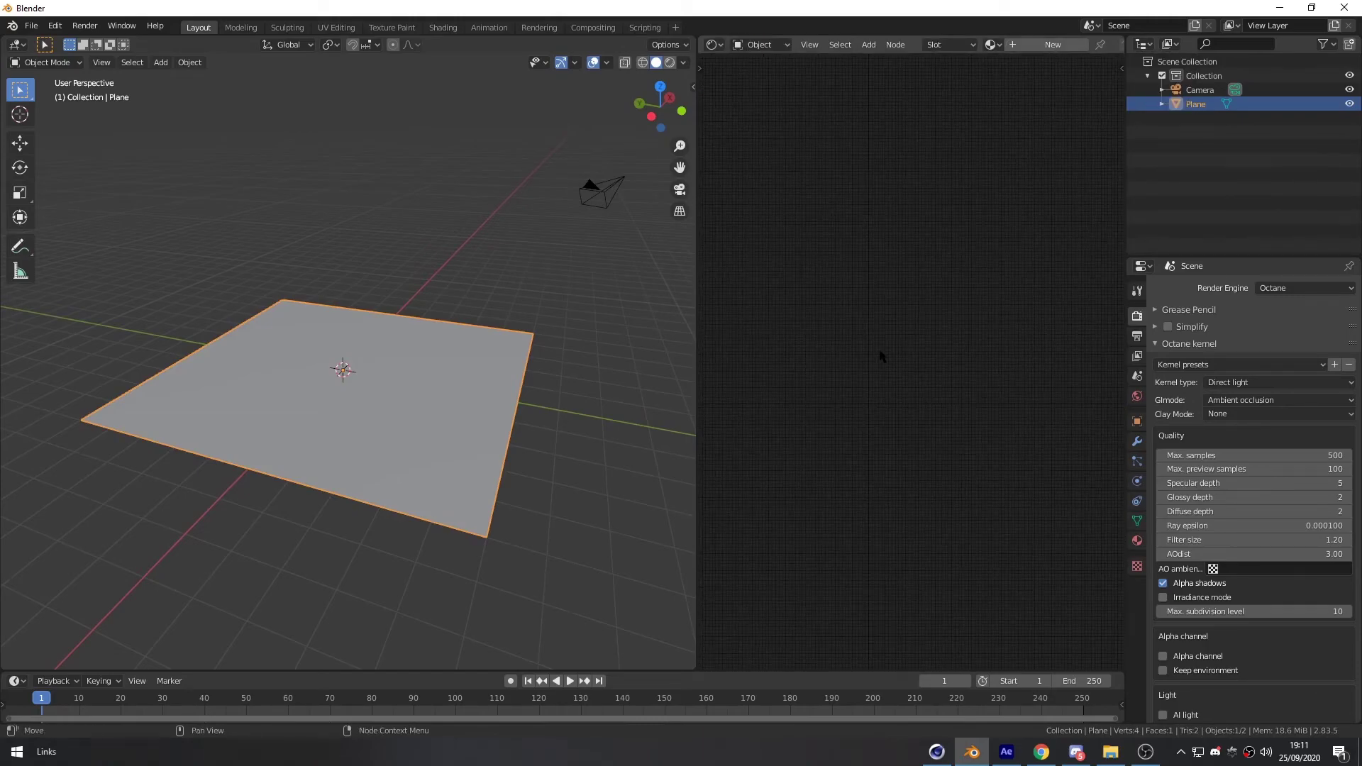
Create a new material for the plane and delete its default Universal Material node
left_click(1054, 45)
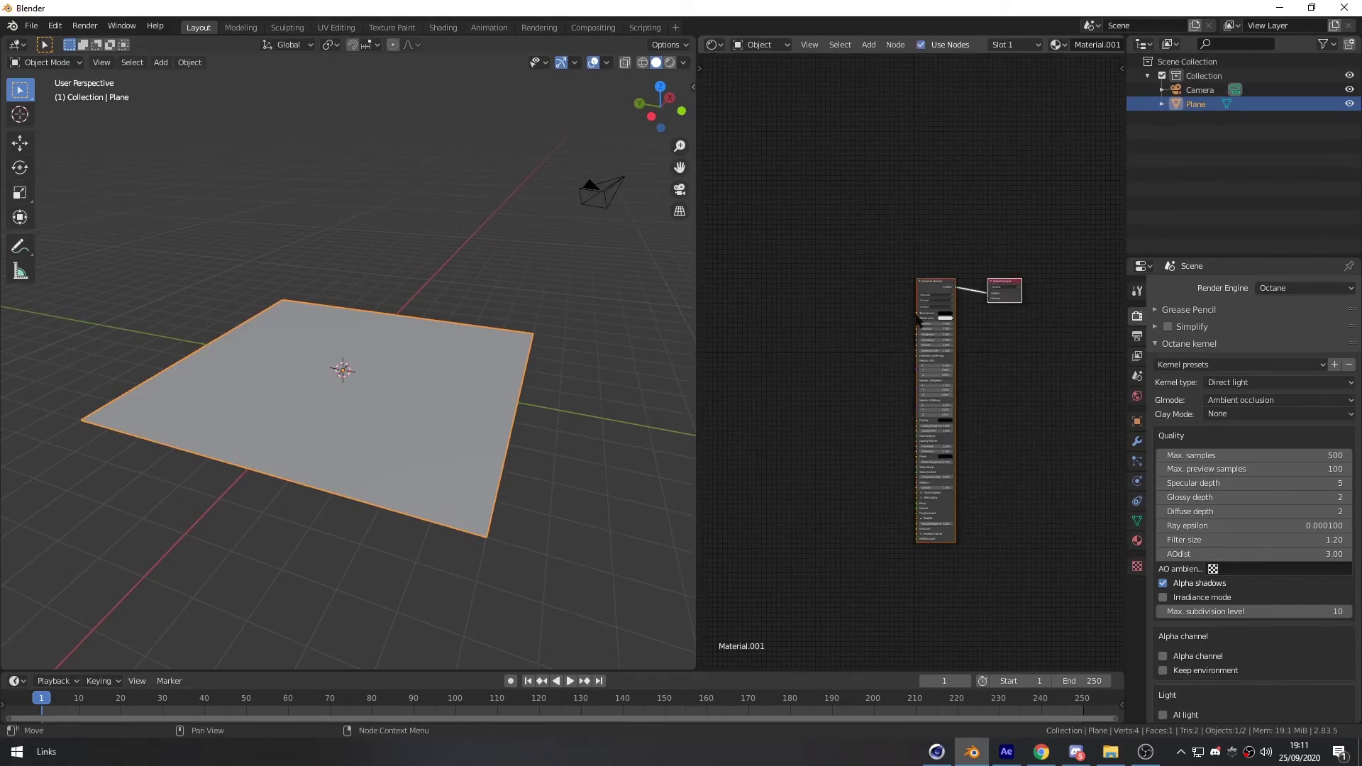
scroll(993, 322, "up", 11)
middle_click_drag(874, 237, 894, 265)
left_click_drag(846, 183, 880, 257)
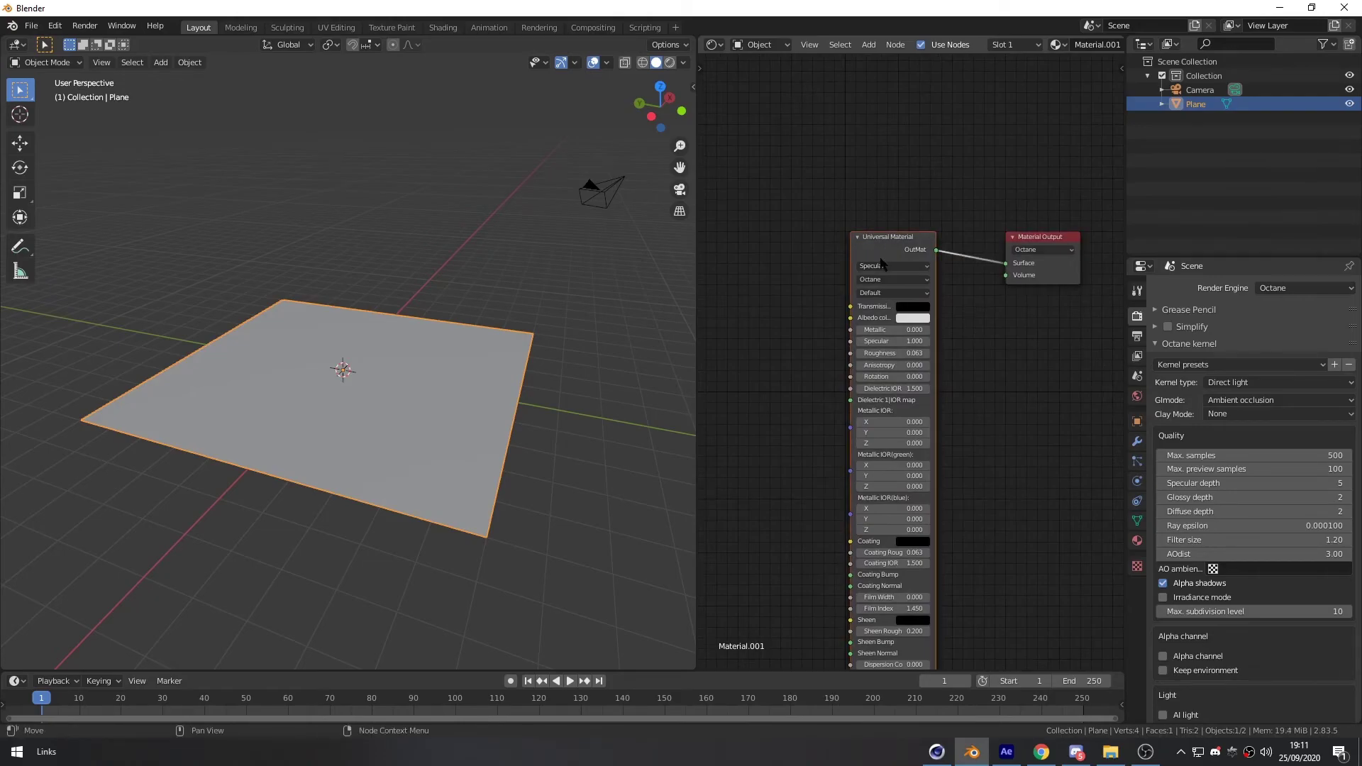
key("x")
Add a Glossy Material node and connect its OutMat output to the Surface input of the Material Output
key("shift+a")
left_click(879, 258)
type("gloss")
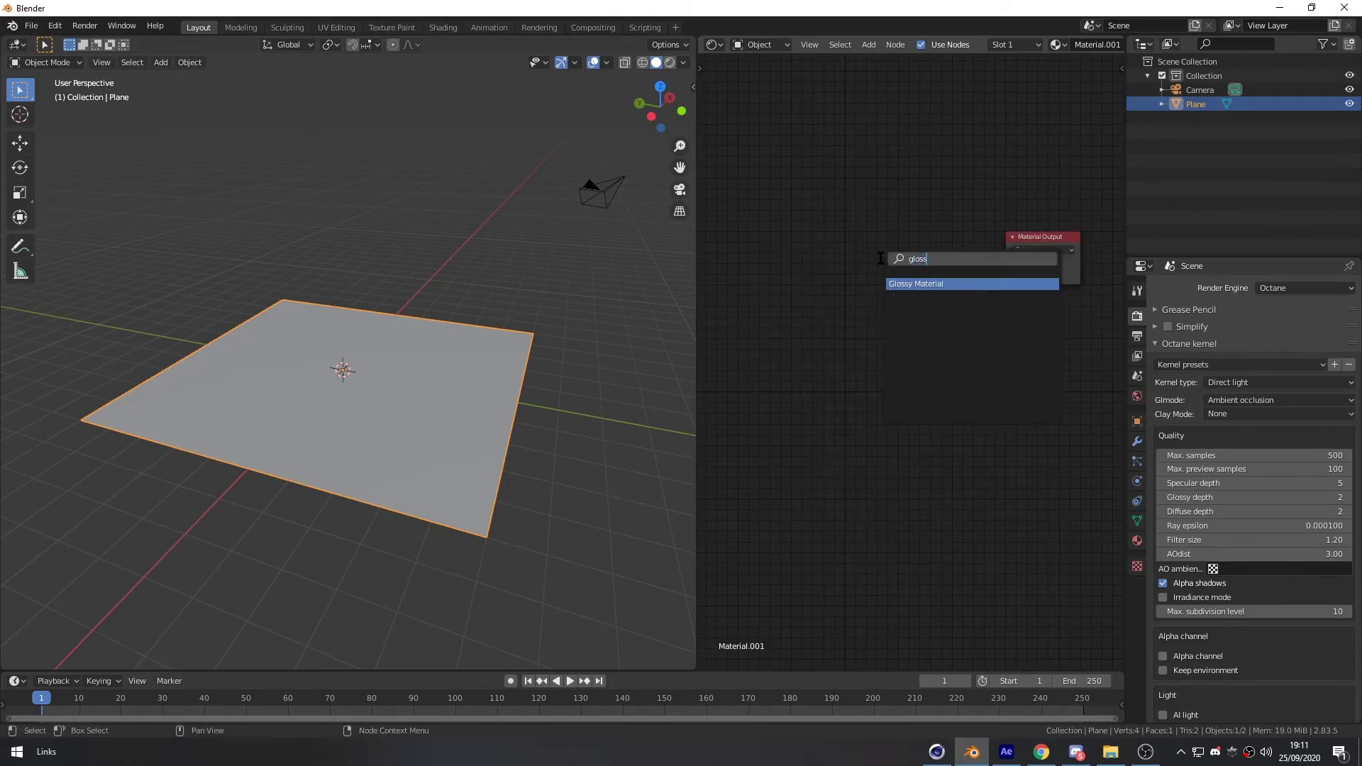
key("Return")
left_click(873, 244)
left_click_drag(958, 261, 1003, 265)
left_click_drag(918, 246, 943, 245)
left_click(839, 251)
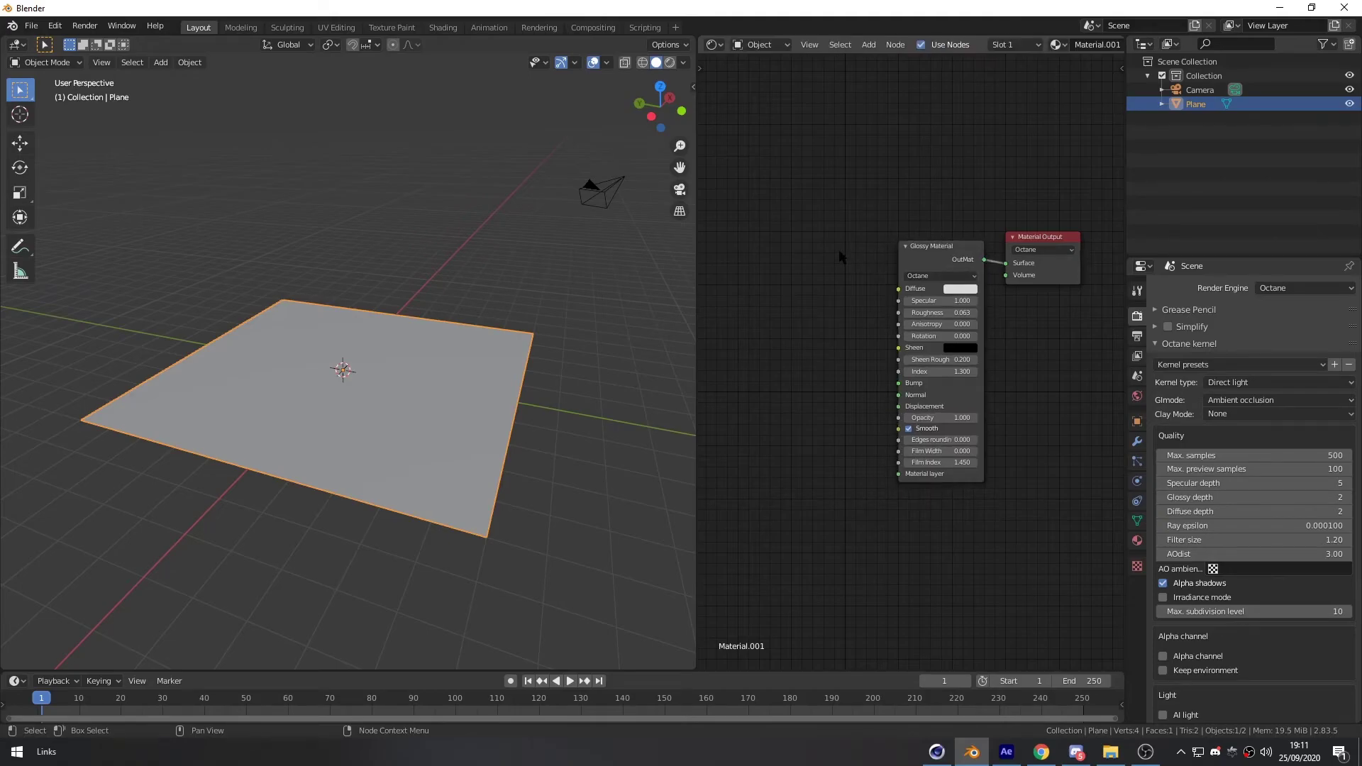
key("shift+a")
left_click(840, 252)
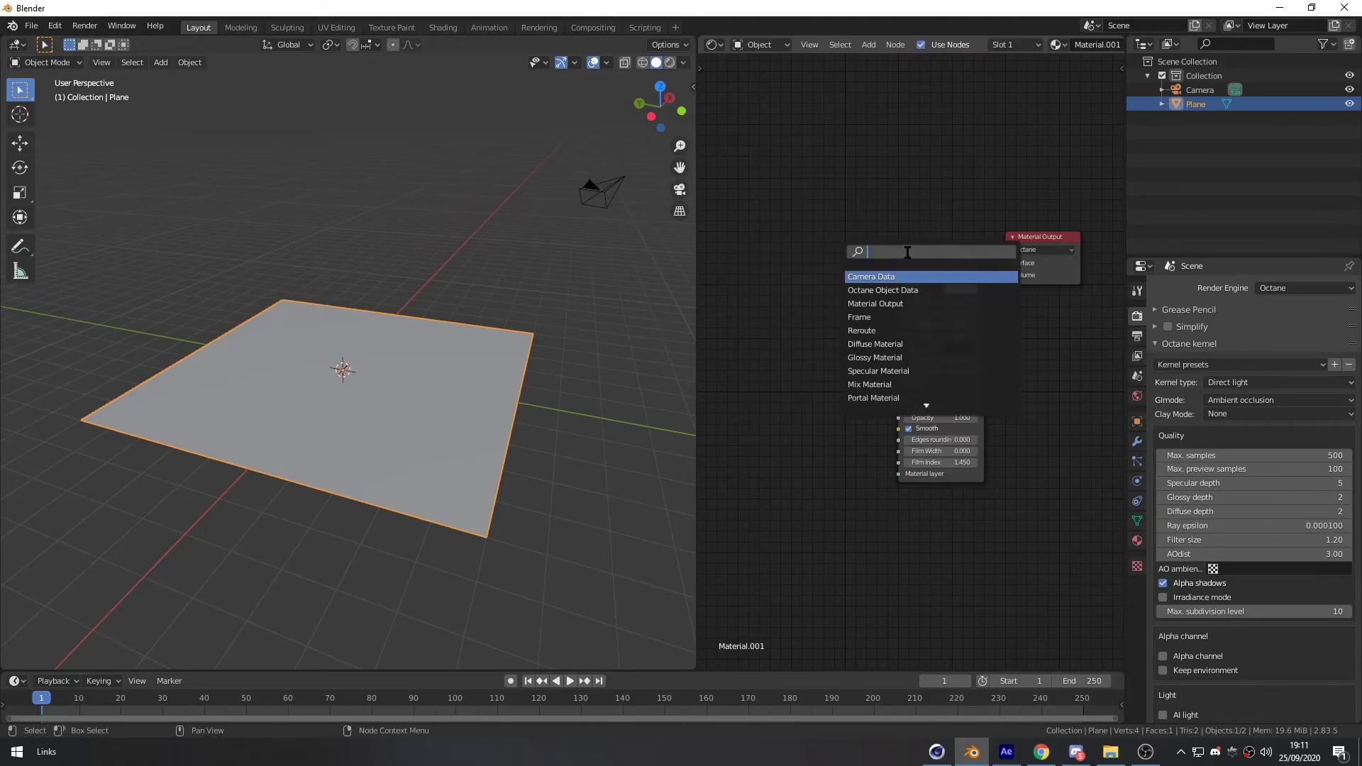
left_click(800, 332)
Switch to File Explorer, open E:\1_WorkProjects\Assets\Mountain TEX and place the window clear of the node editor
left_click_drag(931, 246, 930, 236)
scroll(893, 317, "up", 3)
mouse_move(883, 311)
middle_mouse_down()
mouse_move(910, 313)
mouse_move(892, 316)
middle_mouse_up()
scroll(910, 313, "down", 1)
left_click(1114, 759)
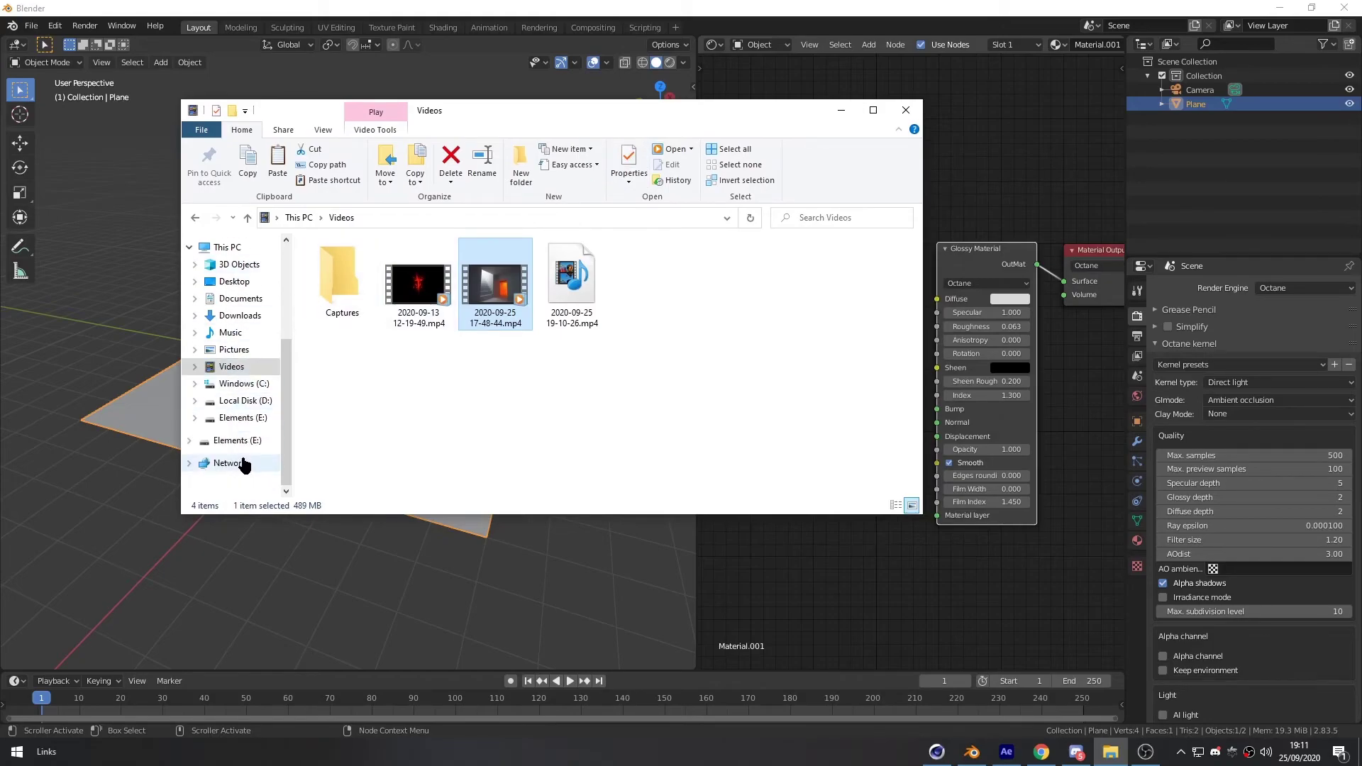
left_click(249, 420)
double_click(362, 265)
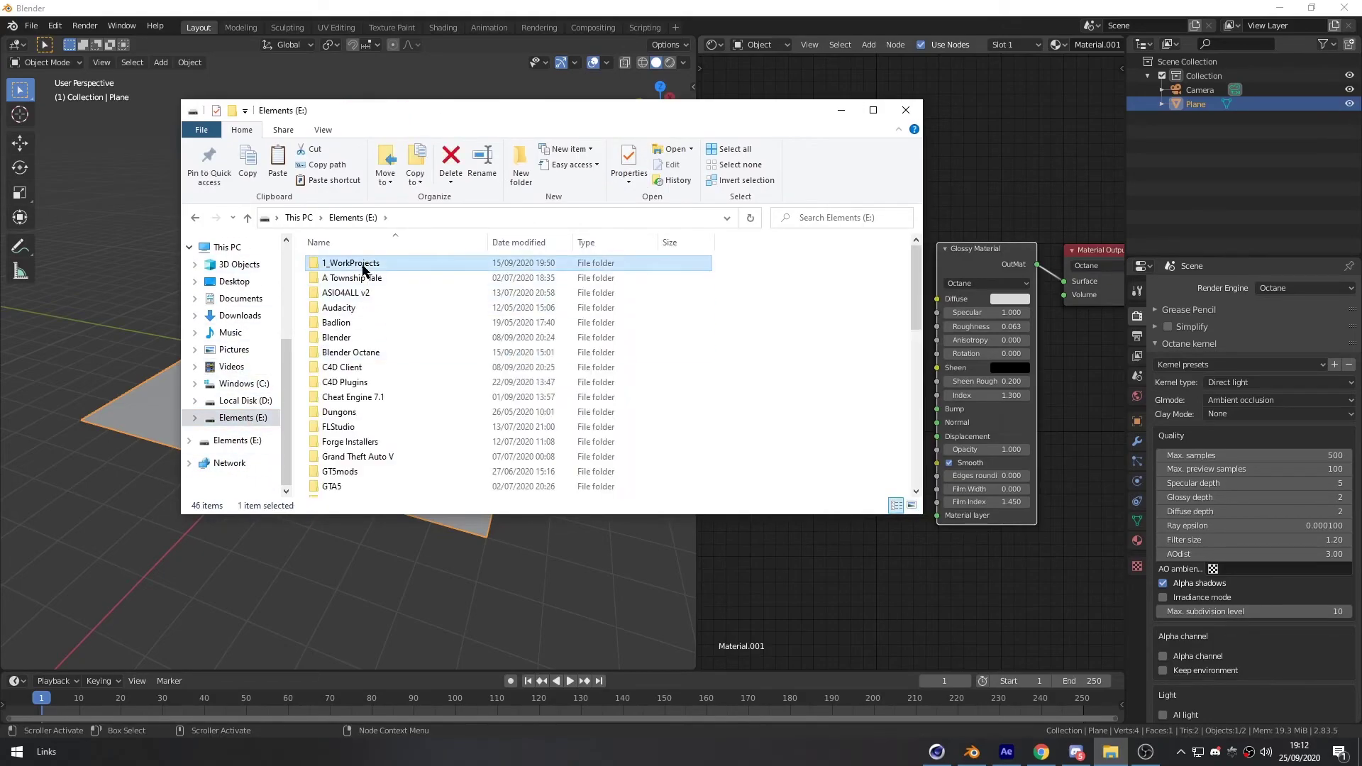
double_click(347, 307)
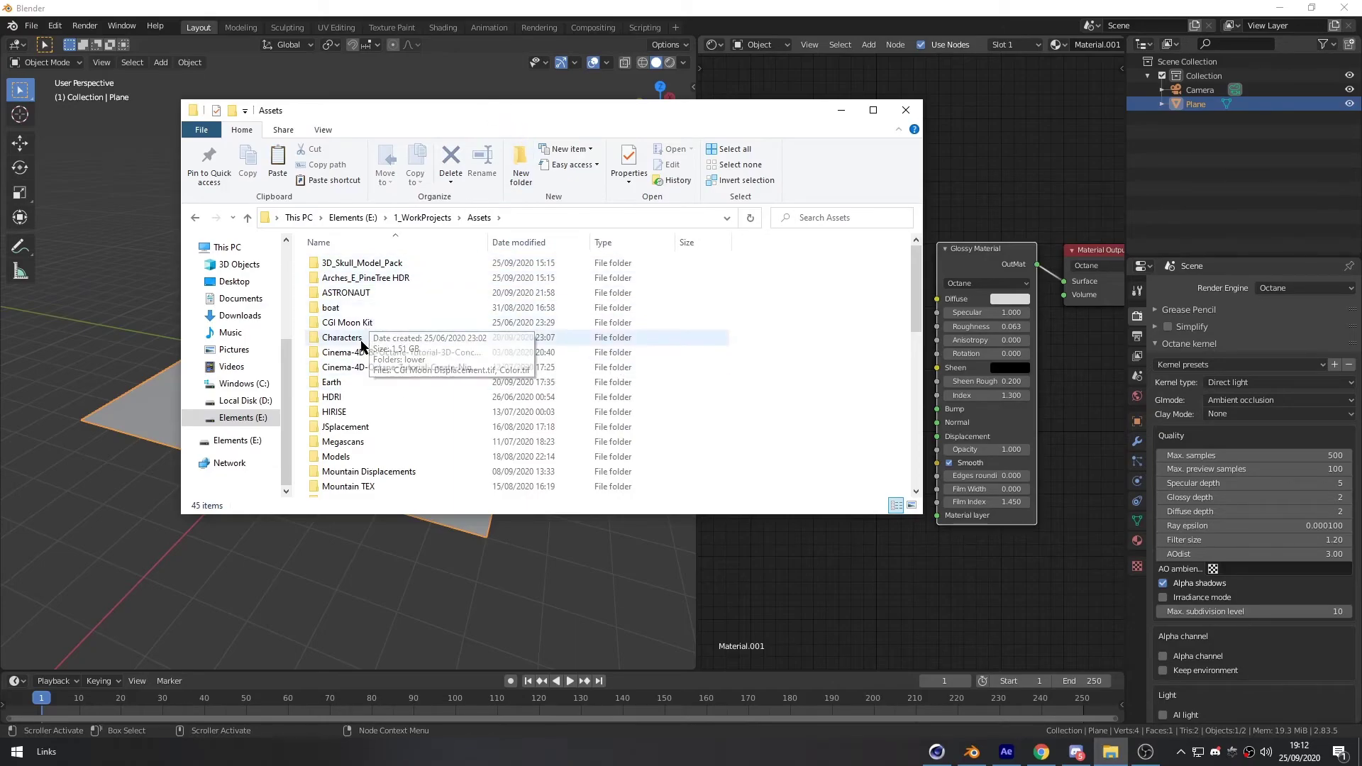
double_click(365, 486)
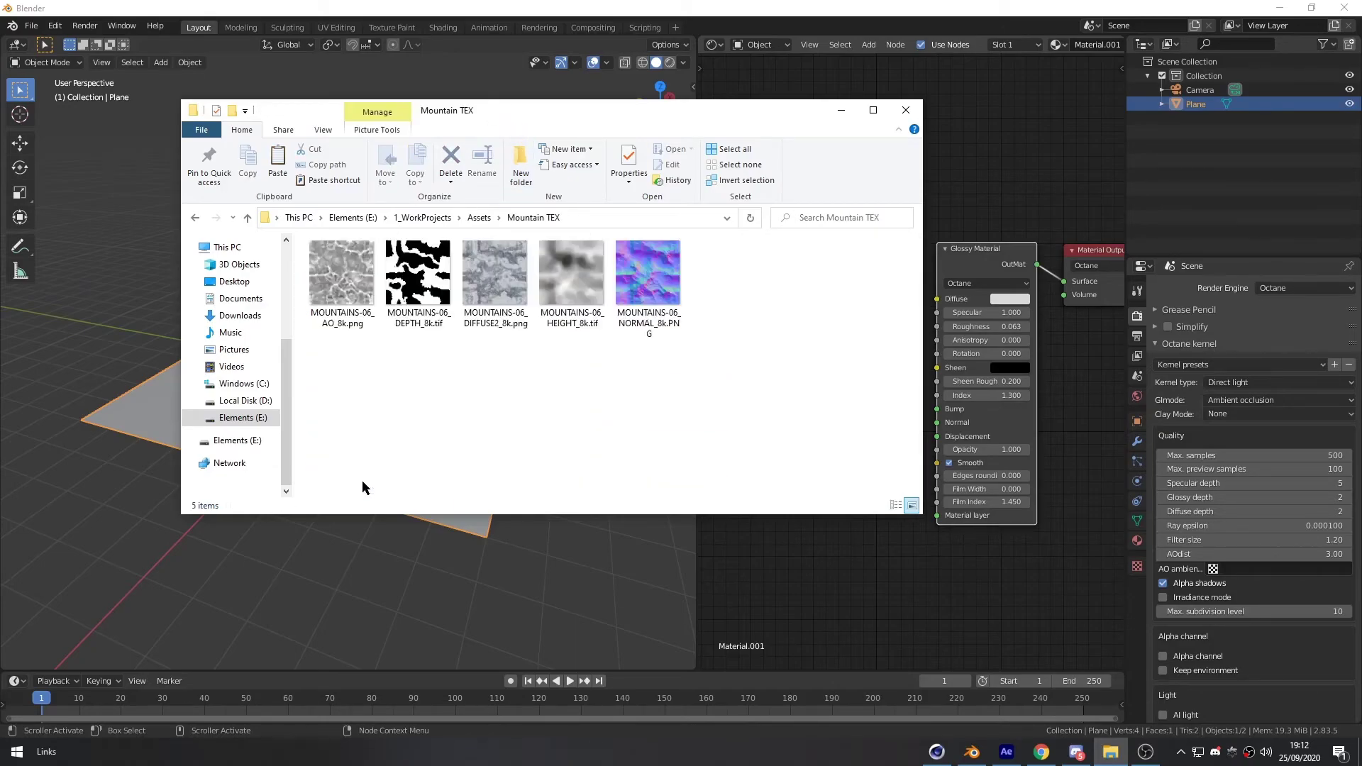
left_click_drag(538, 110, 403, 114)
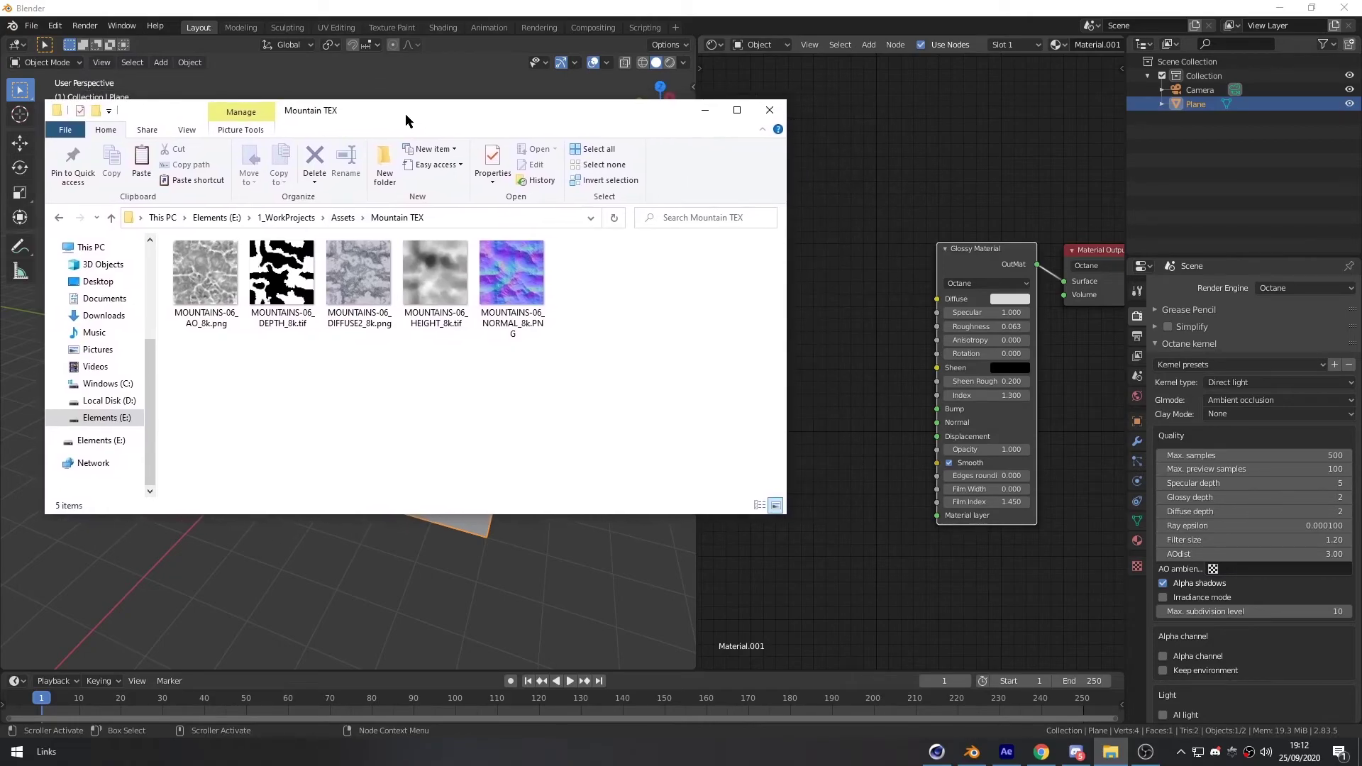
left_click_drag(612, 111, 592, 109)
left_click_drag(555, 358, 191, 272)
left_click(428, 434)
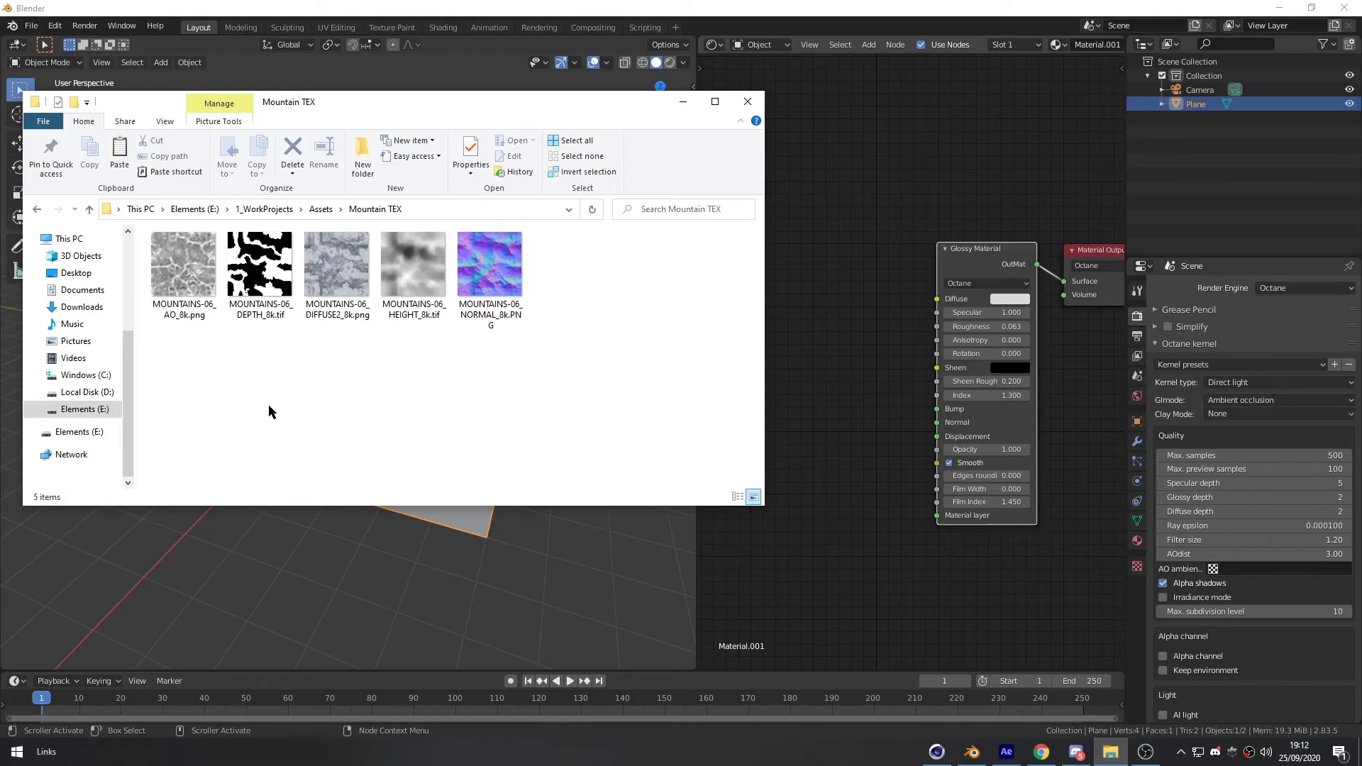
Bring the MOUNTAINS-06 NORMAL, DIFFUSE2 and DEPTH 8k images into the plane's material as texture nodes and minimise File Explorer
left_click_drag(497, 280, 855, 276)
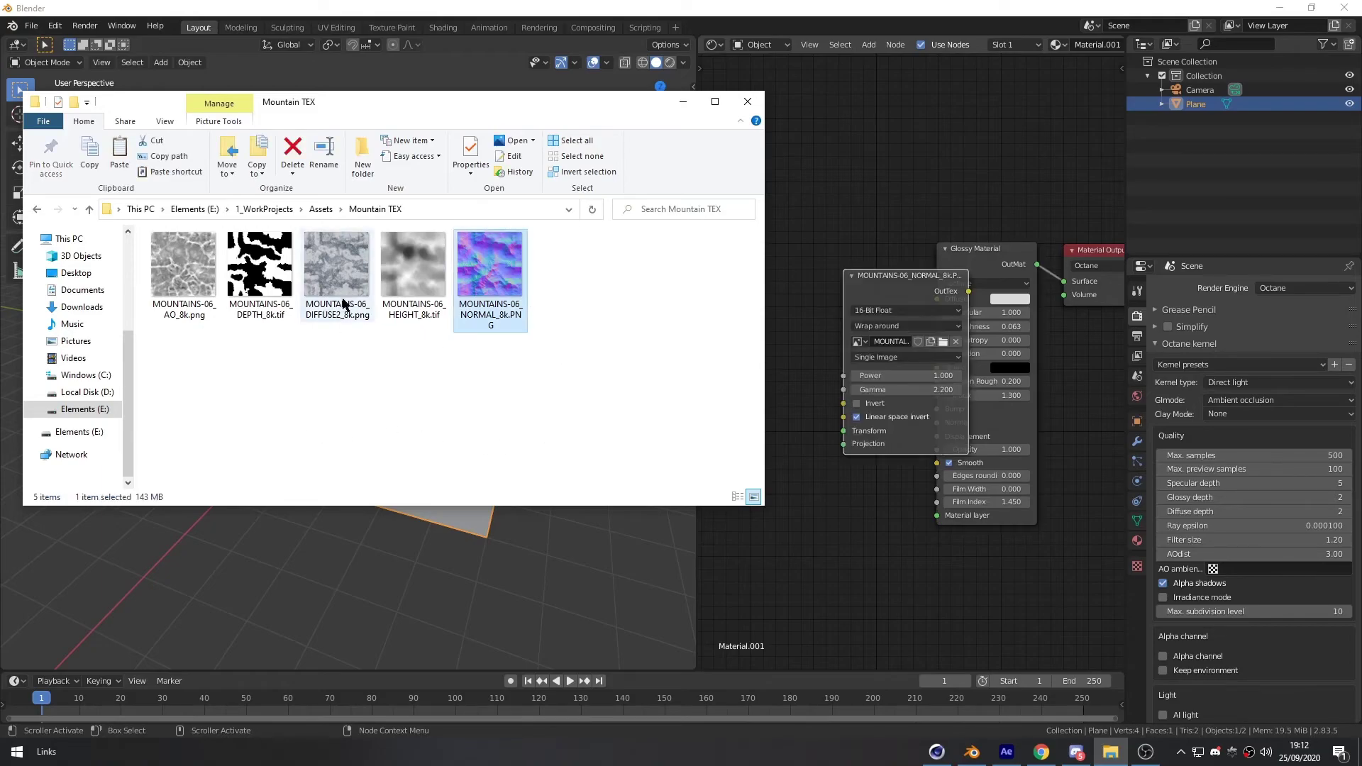
left_click_drag(342, 294, 784, 249)
left_click_drag(264, 280, 821, 548)
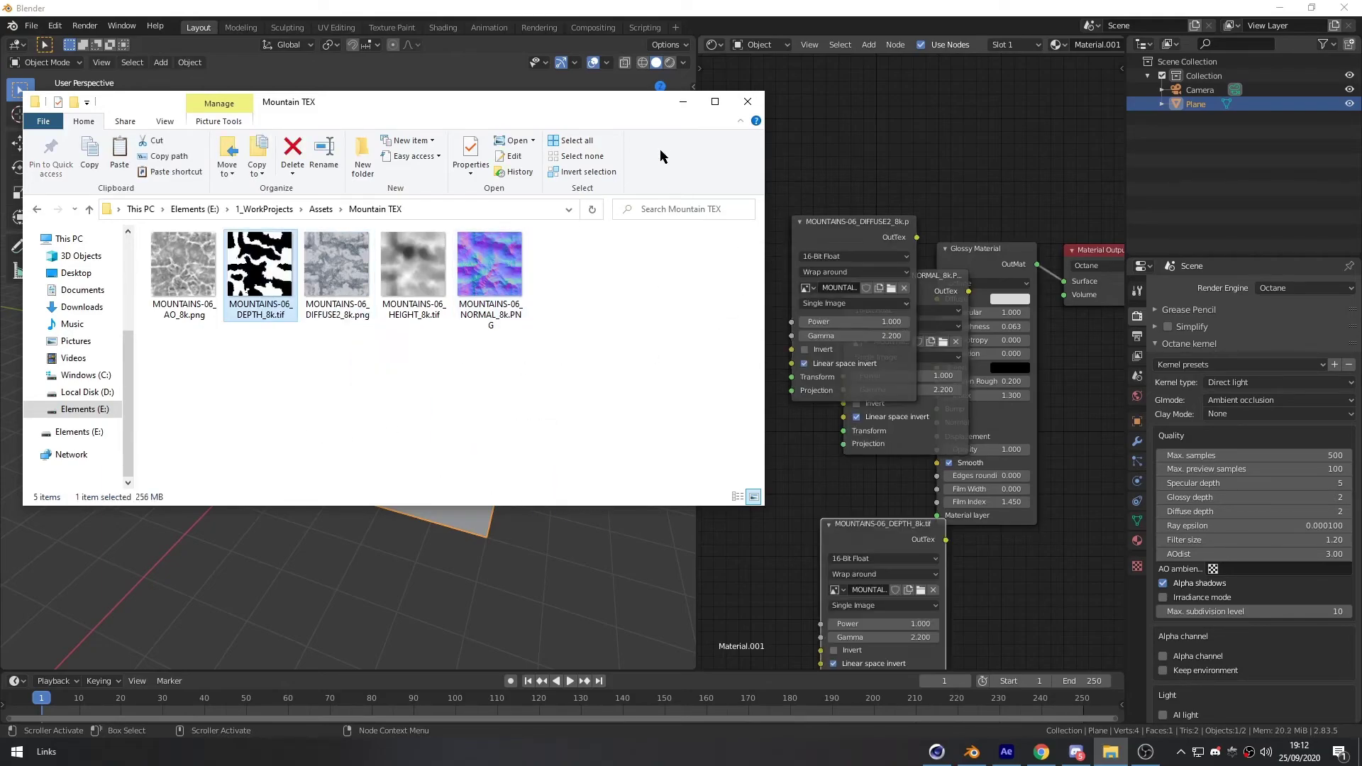
left_click(682, 103)
middle_click_drag(795, 527, 774, 516)
scroll(789, 500, "down", 3)
scroll(830, 426, "up", 5)
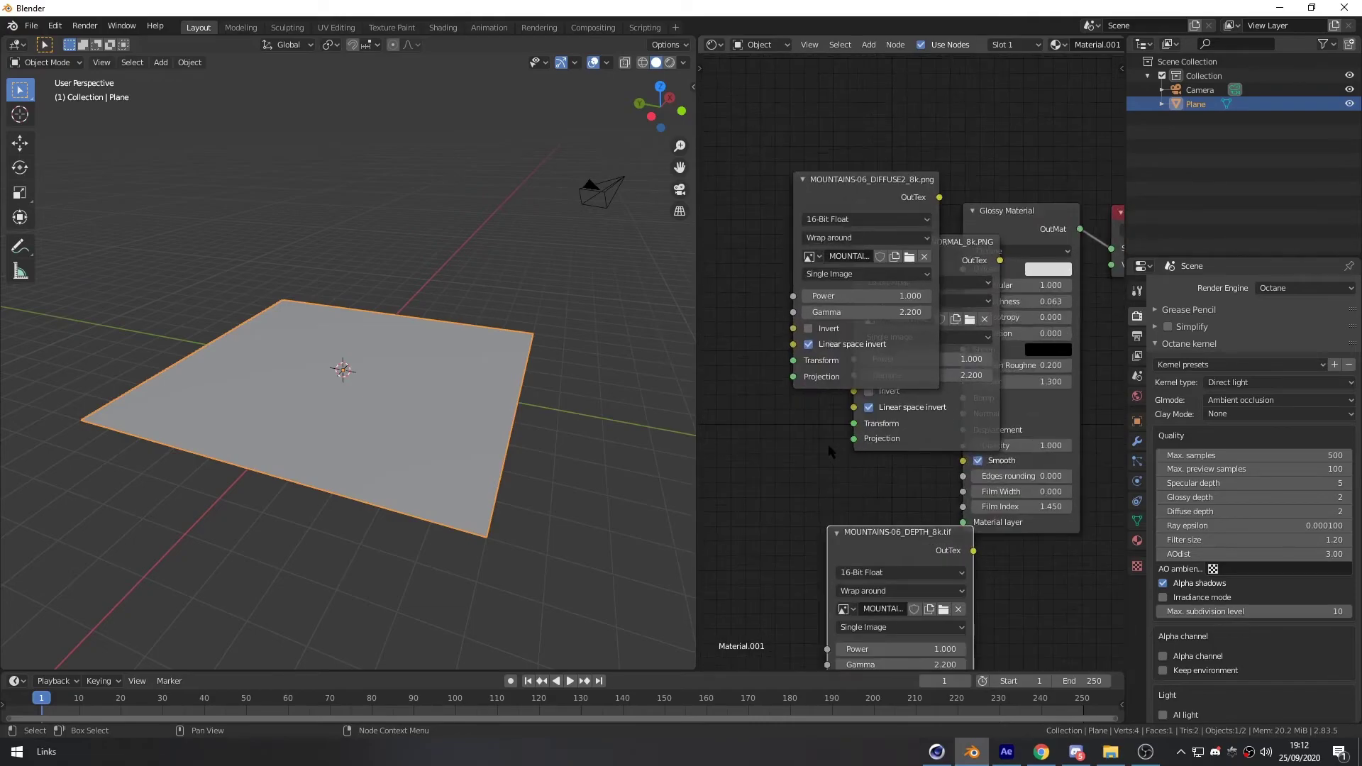
Spread out the overlapping diffuse, normal and depth texture nodes so they sit apart from the Glossy Material node
middle_click_drag(830, 448, 821, 499)
left_click_drag(868, 230, 831, 152)
left_click_drag(934, 299, 793, 389)
scroll(864, 441, "down", 5)
middle_click_drag(878, 423, 961, 325)
left_click_drag(916, 319, 880, 453)
left_click_drag(884, 406, 941, 451)
left_click_drag(944, 446, 908, 498)
left_click(922, 397)
middle_click_drag(923, 360, 856, 489)
scroll(894, 398, "up", 5)
middle_click_drag(882, 398, 871, 413)
Connect the DIFFUSE2 texture to the Glossy Material's Diffuse input and set the texture's gamma to 4
left_click_drag(822, 243, 933, 405)
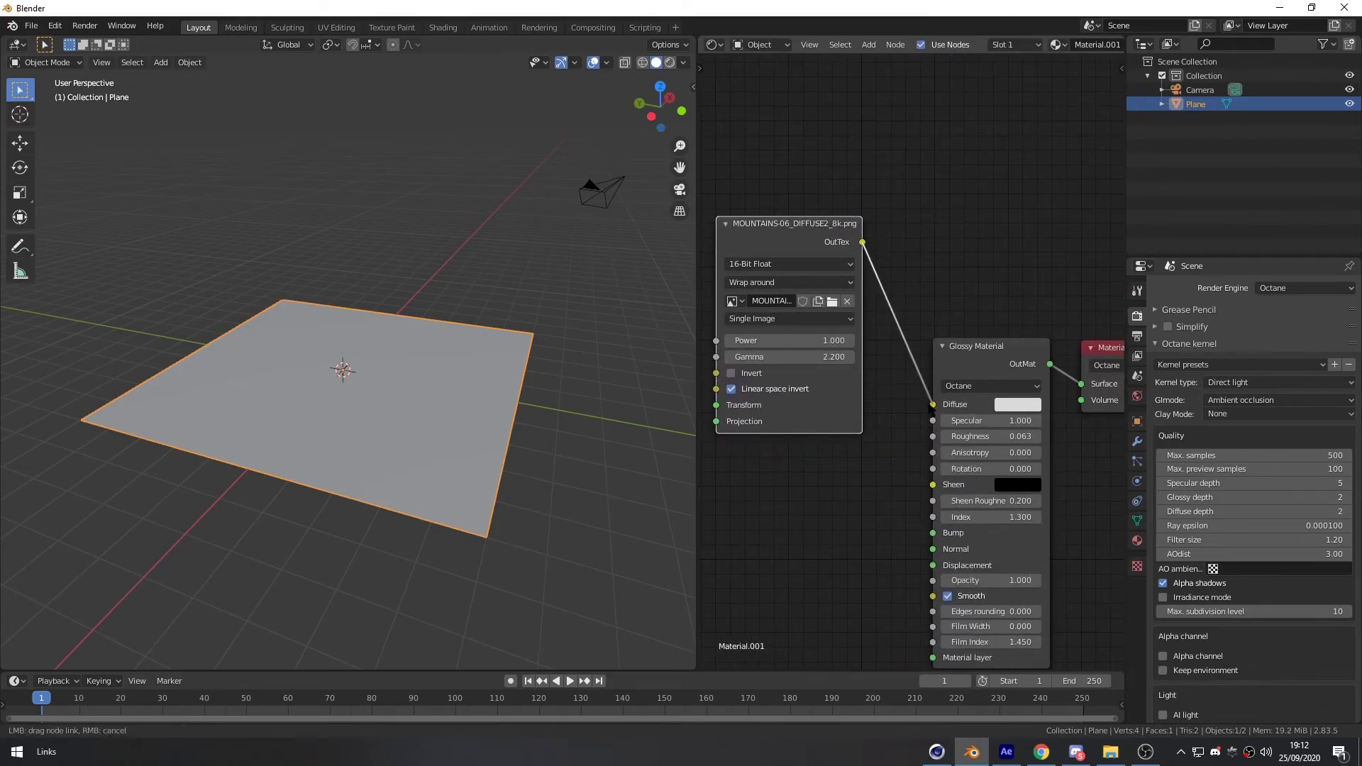
middle_click_drag(871, 465, 897, 453)
middle_click_drag(863, 505, 901, 487)
left_click(879, 329)
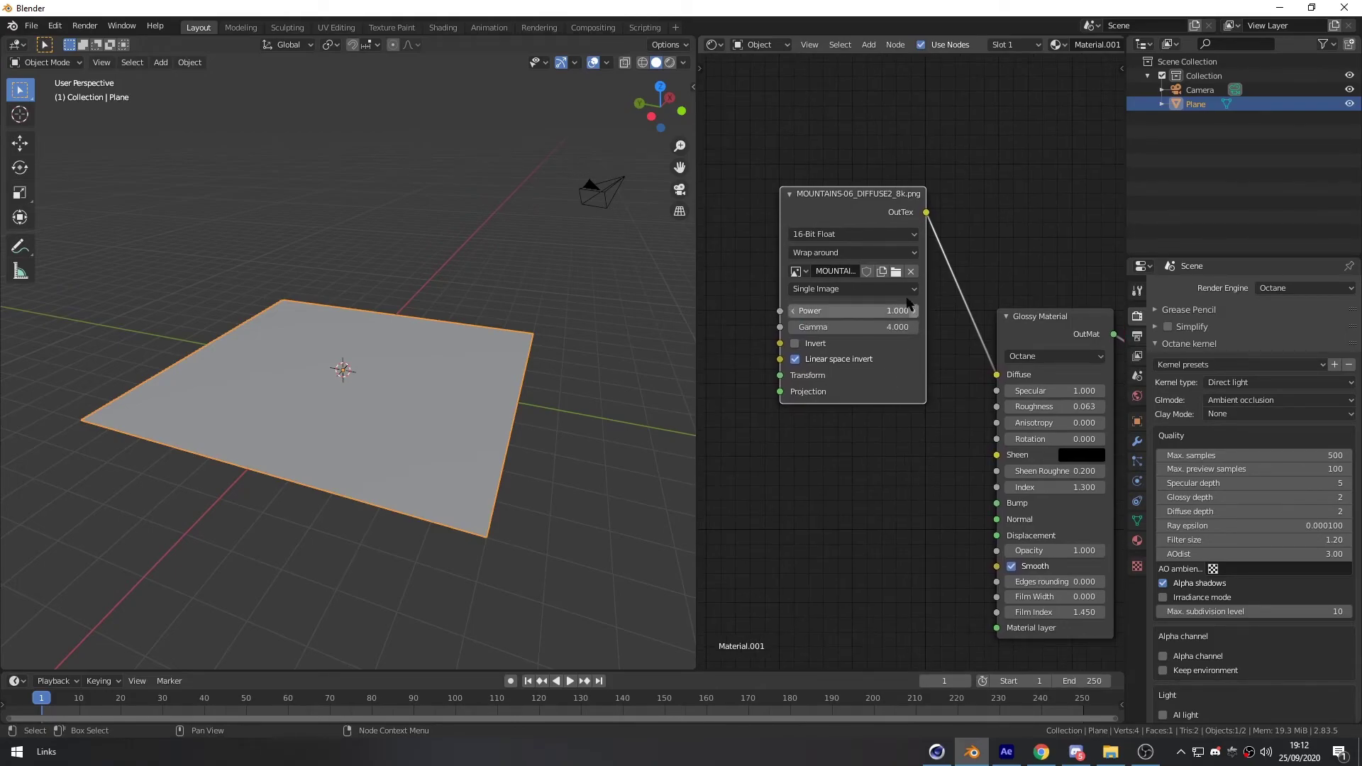
left_click_drag(865, 198, 841, 170)
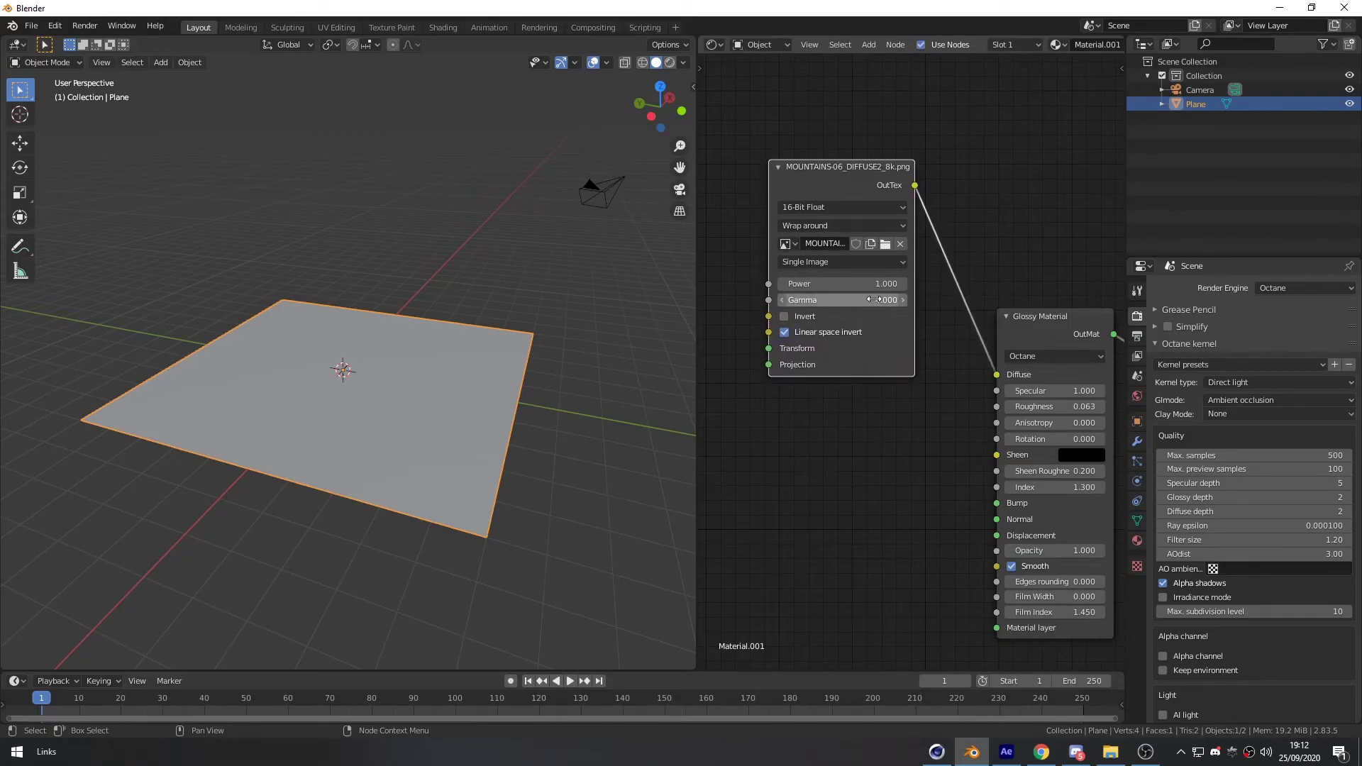
Connect the NORMAL texture to the Glossy Material's Normal input and place its node just beneath the diffuse texture
scroll(879, 395, "down", 2)
middle_click_drag(854, 503, 912, 353)
middle_click_drag(932, 418, 920, 389)
left_click_drag(809, 420, 901, 518)
left_click(899, 409)
middle_click_drag(892, 383, 904, 335)
scroll(901, 370, "up", 1)
left_click(929, 442)
left_click_drag(928, 442, 928, 472)
left_click_drag(813, 430, 1039, 255)
left_click_drag(842, 245, 912, 142)
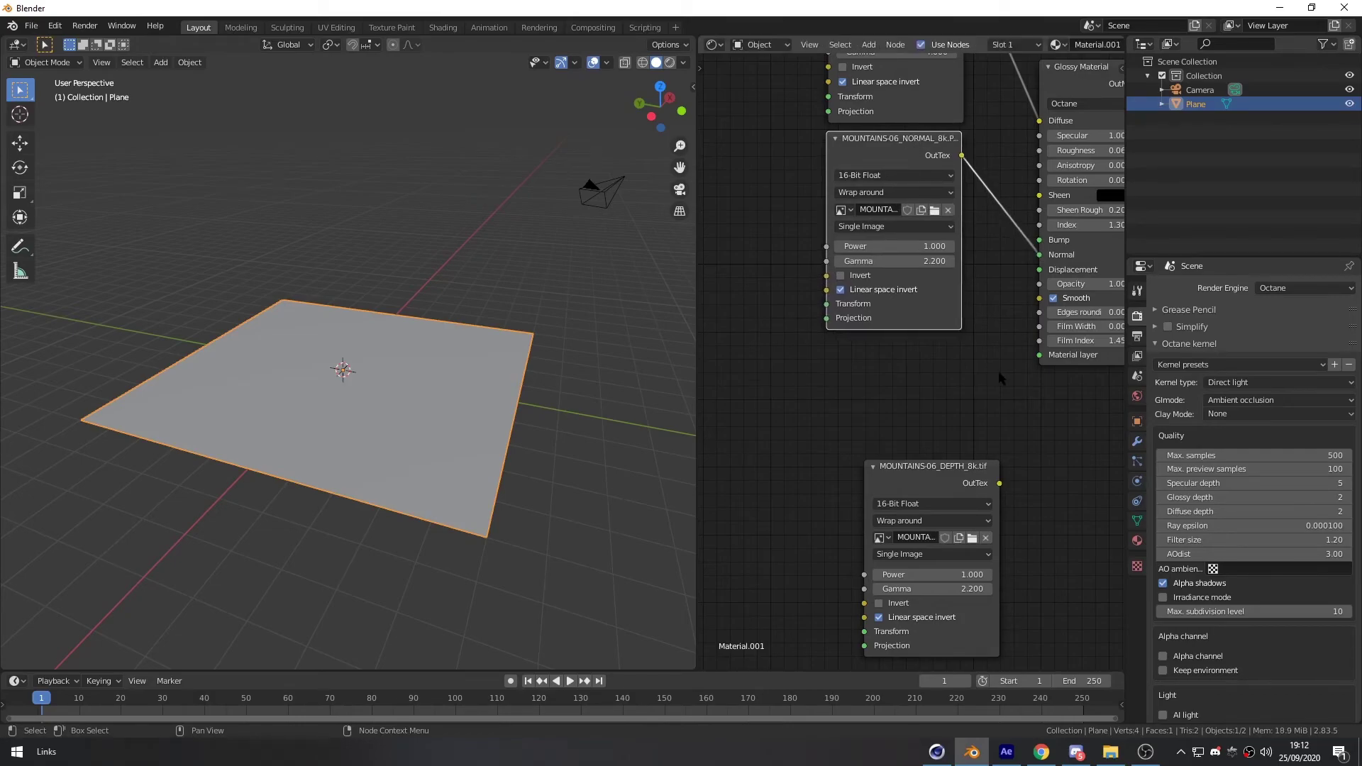
Rearrange the texture nodes, moving the DEPTH texture further from the Glossy Material to leave room between them
middle_click_drag(1001, 383, 1022, 289)
left_click_drag(960, 382, 813, 391)
scroll(922, 384, "down", 3)
middle_click_drag(951, 382, 872, 458)
left_click_drag(1026, 433, 972, 118)
left_click_drag(1088, 404, 1042, 147)
left_click(912, 381)
middle_click_drag(912, 381, 930, 284)
scroll(924, 354, "up", 3)
middle_click_drag(924, 355, 934, 339)
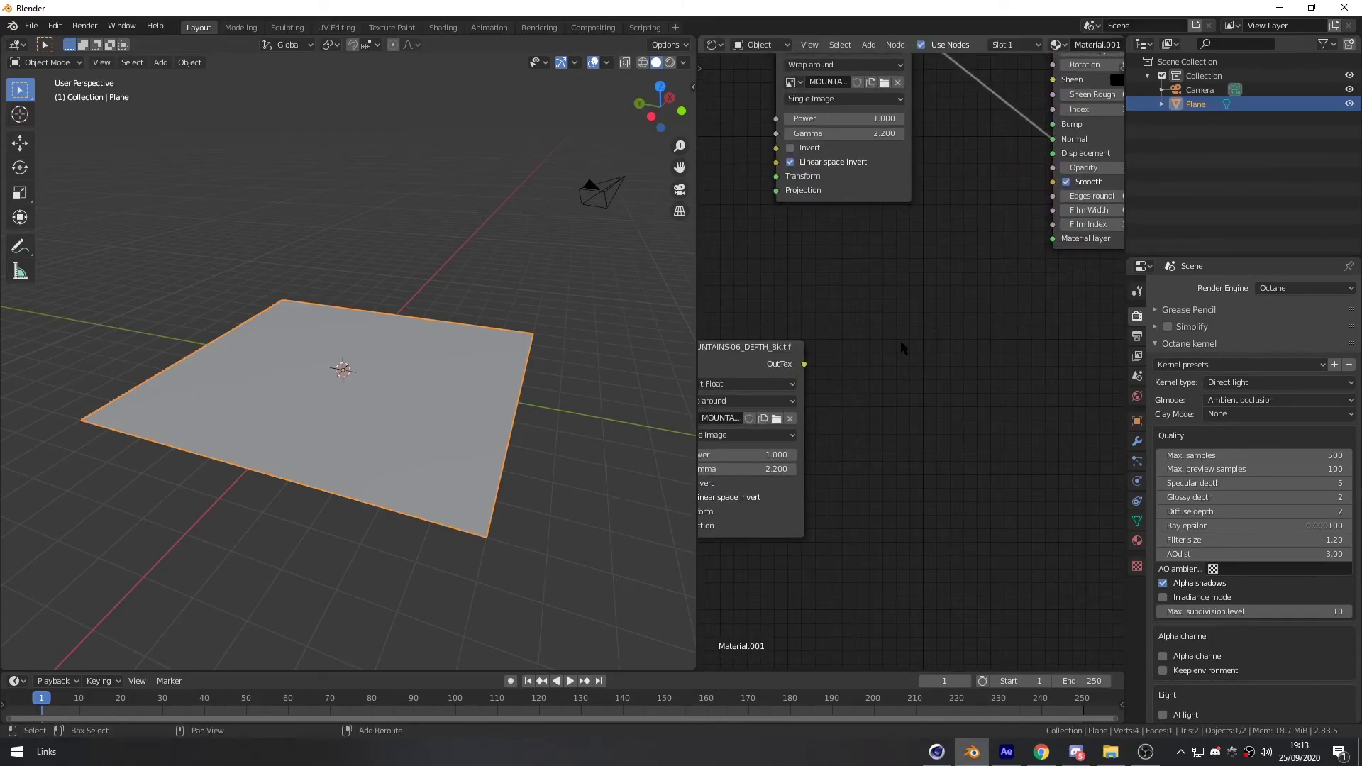
Add a Texture Displacement node between the DEPTH texture and the Glossy Material
key("shift+a")
left_click(903, 345)
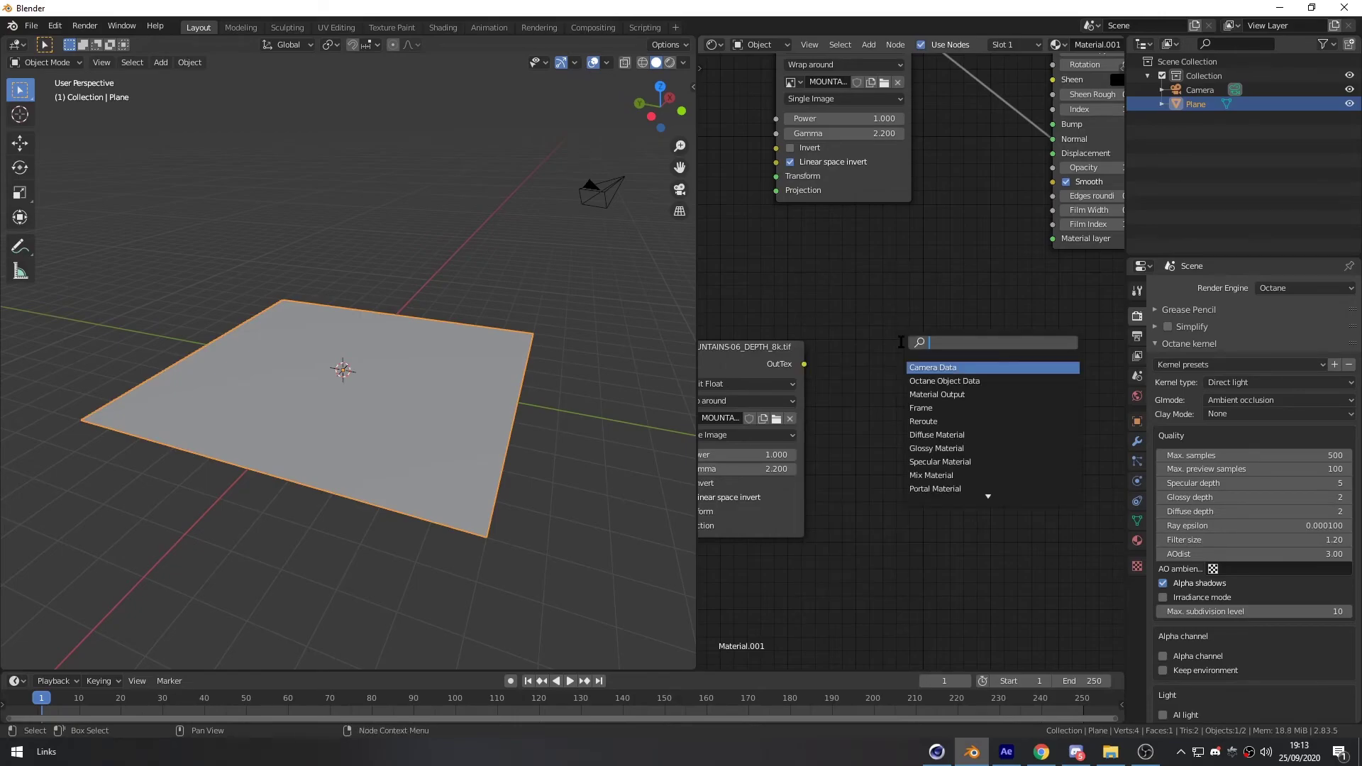
type("displa")
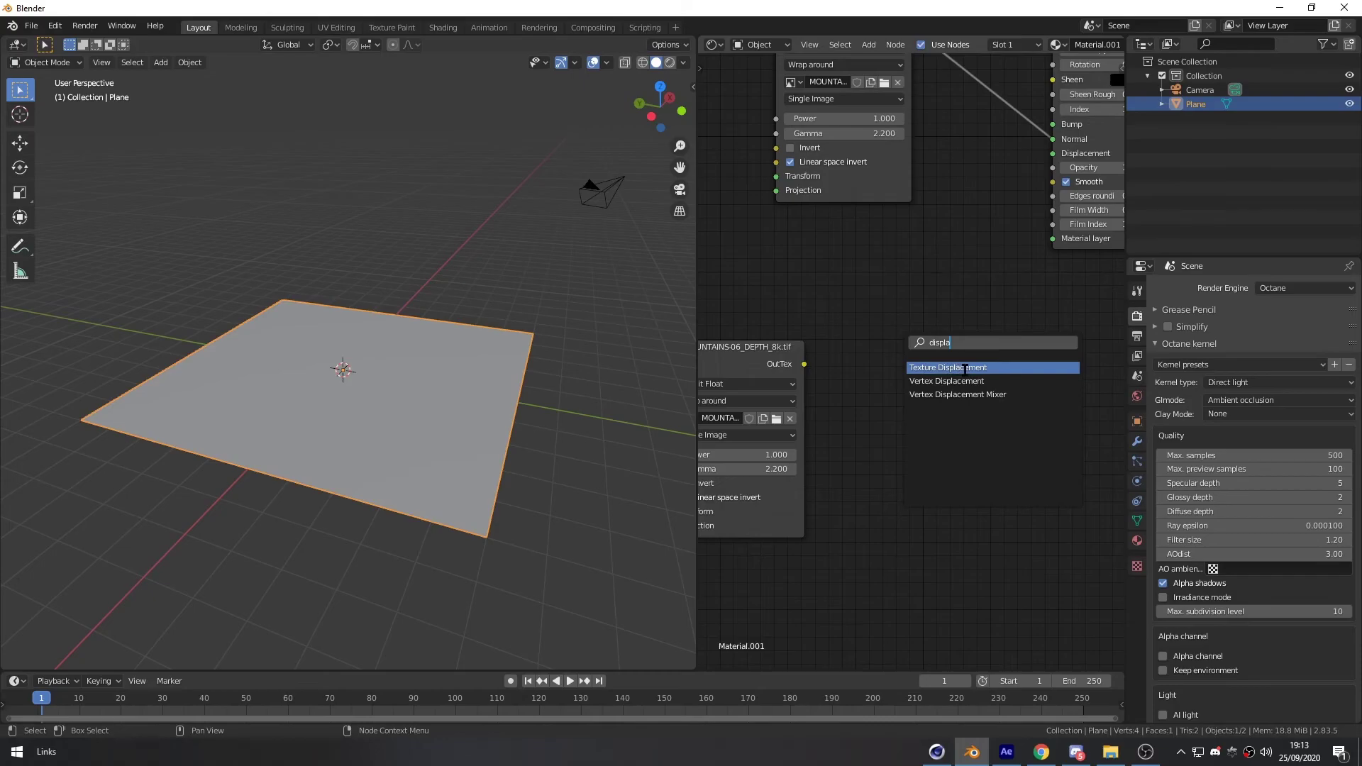
left_click(966, 369)
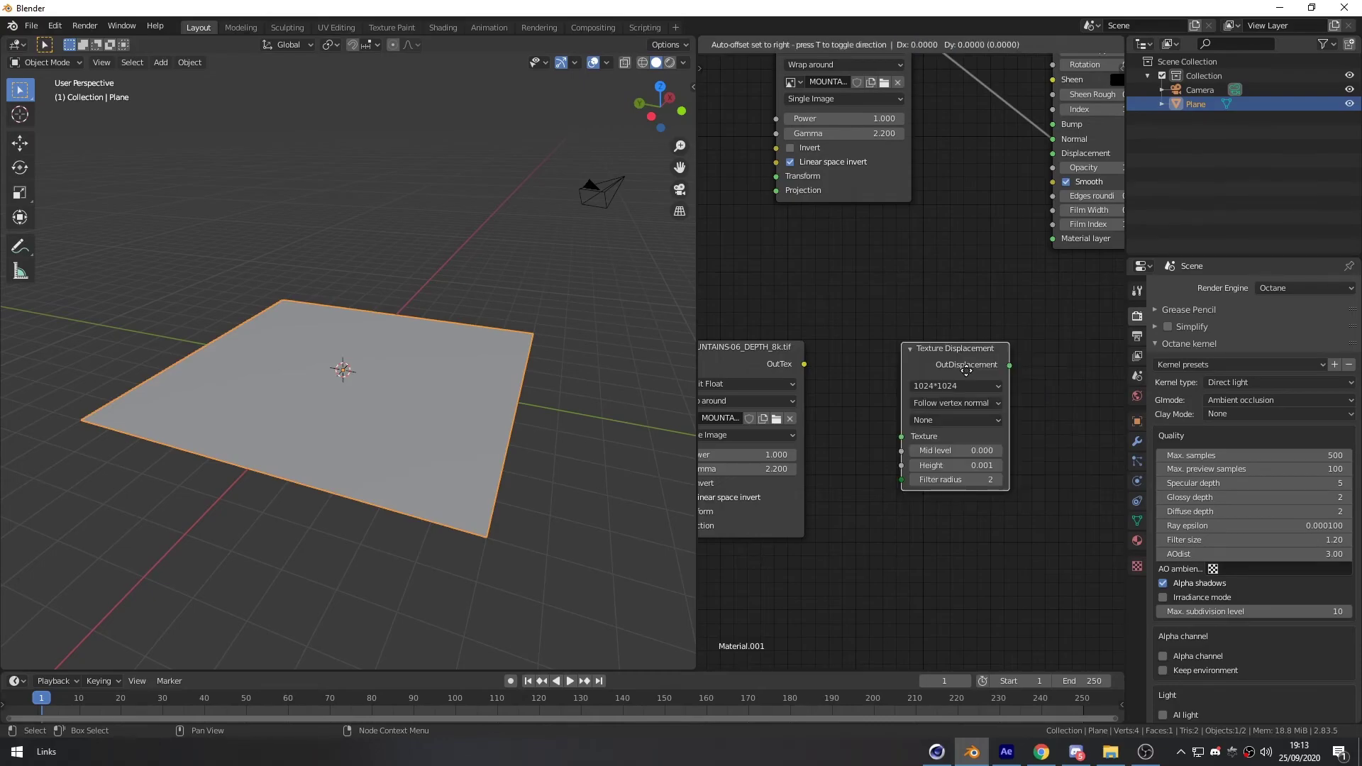
middle_click_drag(945, 251, 900, 276)
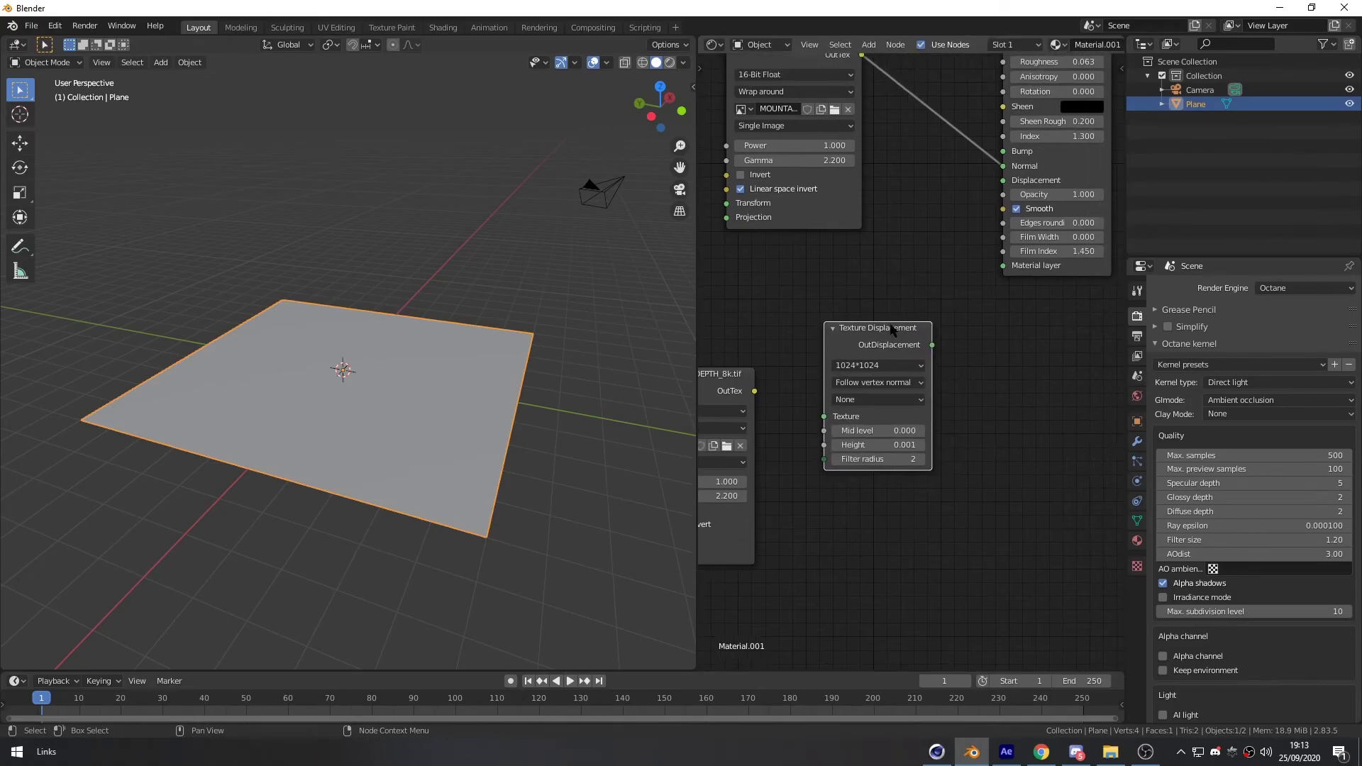
Set the Texture Displacement node's resolution to 8192*8192 and position it between the DEPTH texture and the Glossy Material
middle_click_drag(893, 324, 936, 249)
scroll(955, 222, "up", 1)
middle_click_drag(738, 300, 848, 276)
left_click_drag(843, 274, 855, 215)
middle_click_drag(870, 234, 801, 301)
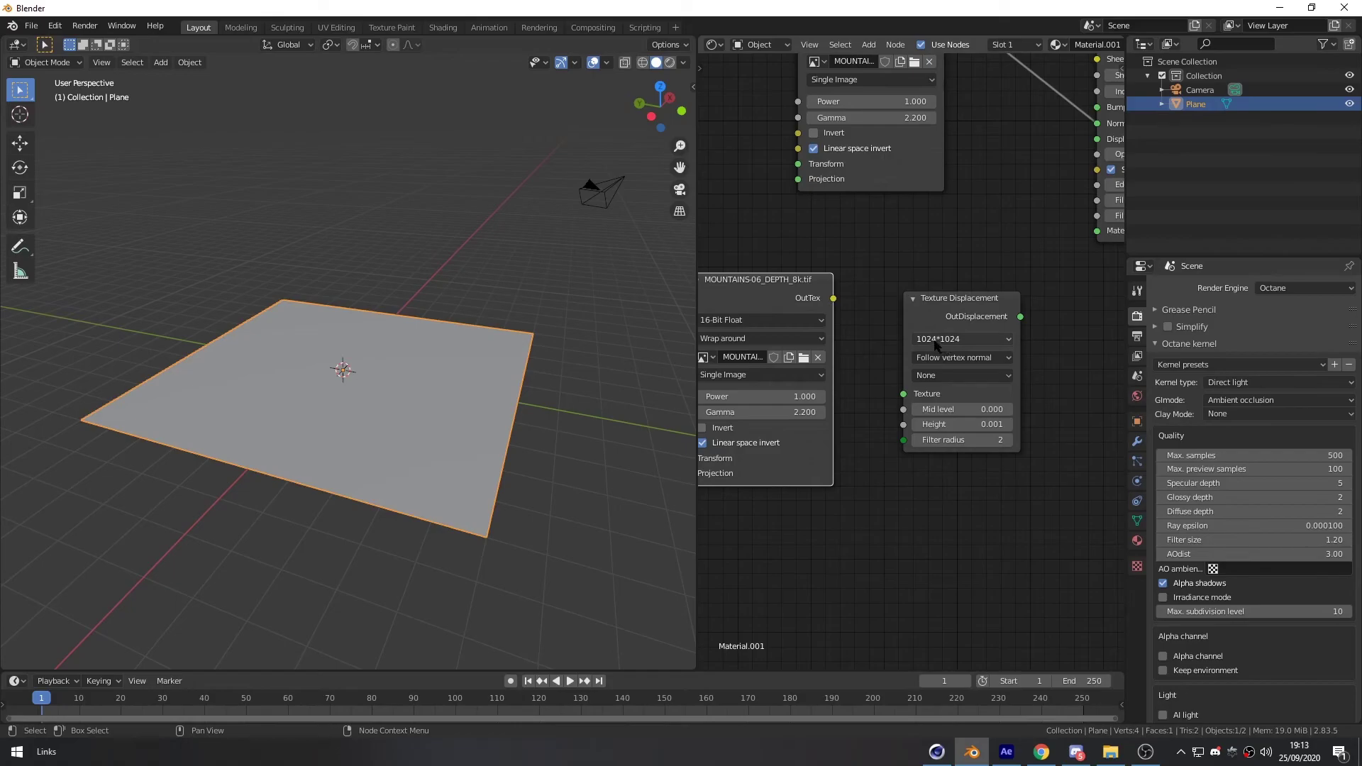
left_click_drag(962, 304, 963, 289)
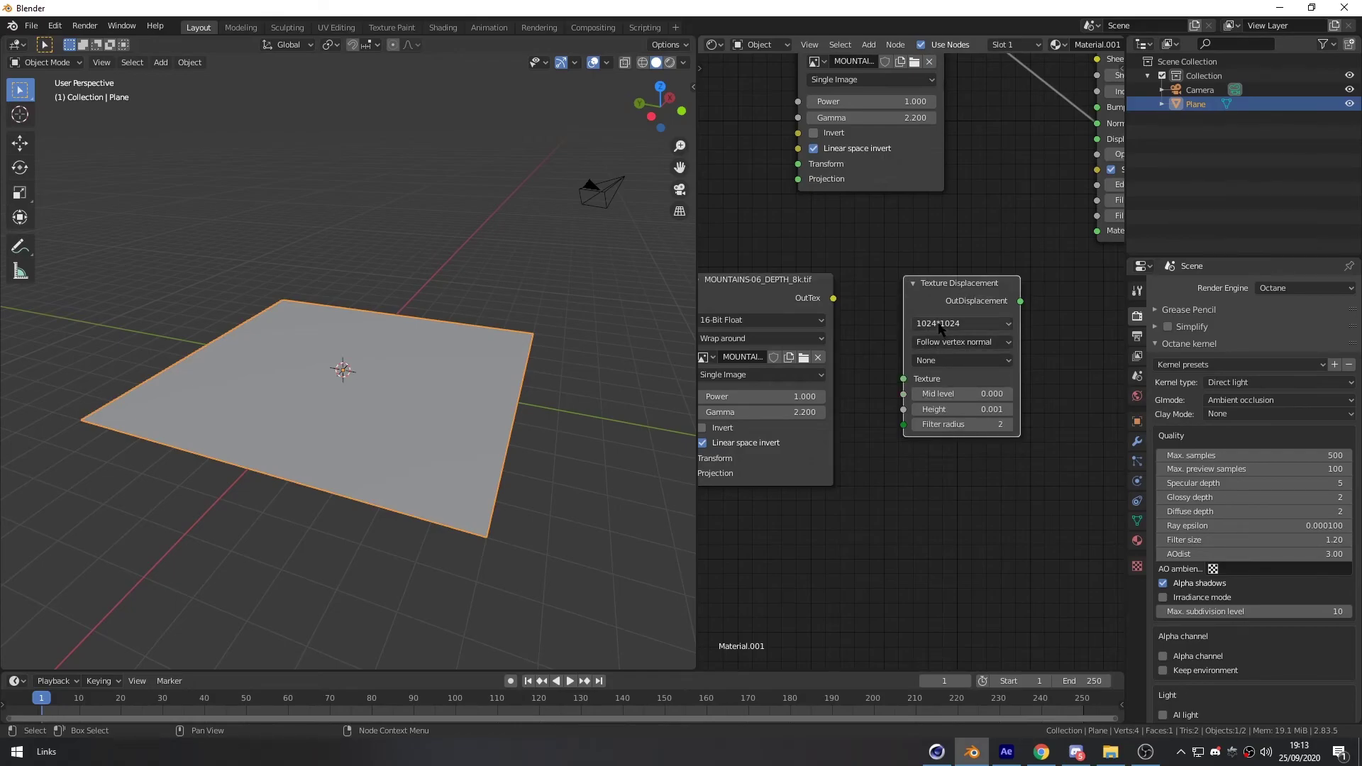
left_click(954, 323)
left_click(940, 421)
left_click_drag(954, 288, 980, 236)
middle_click_drag(980, 236, 868, 378)
scroll(901, 372, "down", 2)
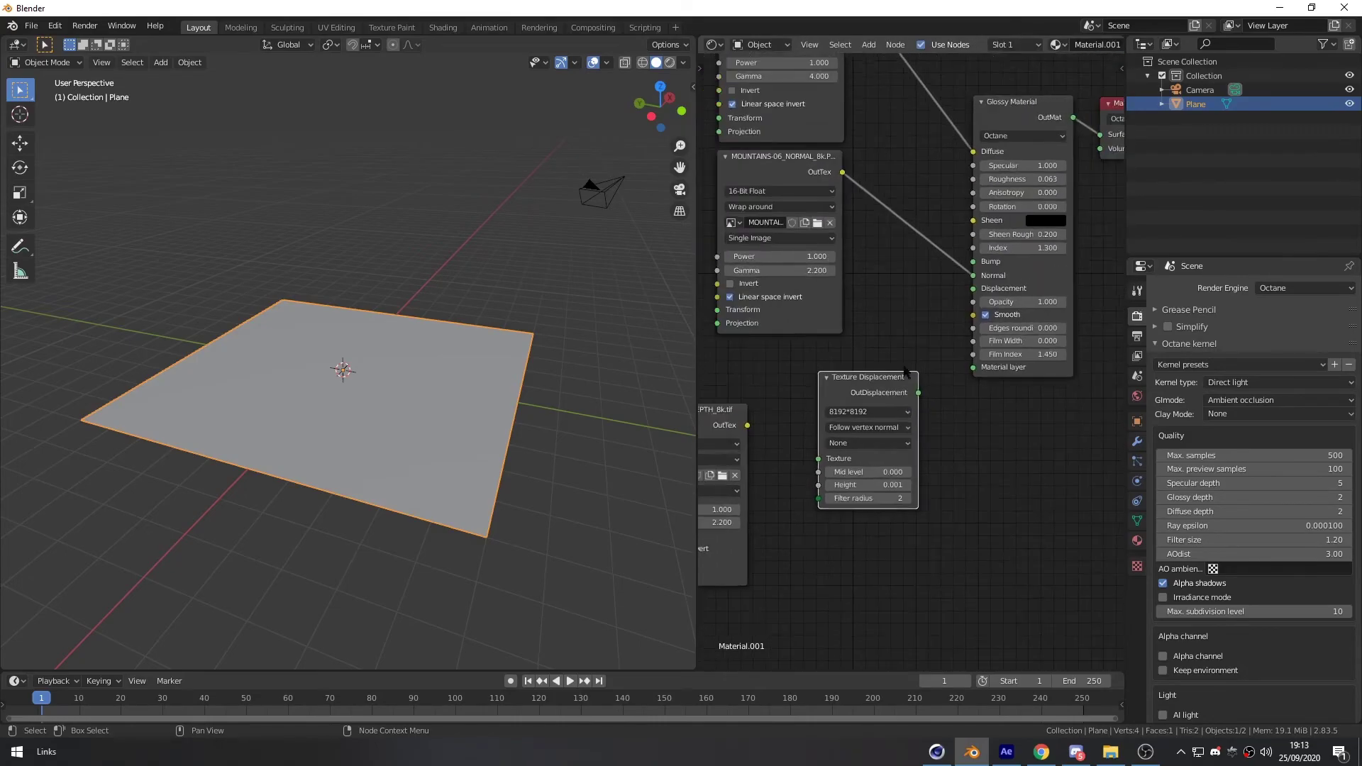
Connect the DEPTH texture's output to the Texture input of the Texture Displacement node
middle_click_drag(937, 346, 943, 318)
scroll(937, 333, "up", 5)
middle_click_drag(870, 346, 943, 297)
middle_click_drag(820, 432, 925, 389)
mouse_move(789, 297)
left_mouse_down()
mouse_move(818, 289)
mouse_move(808, 283)
left_mouse_up()
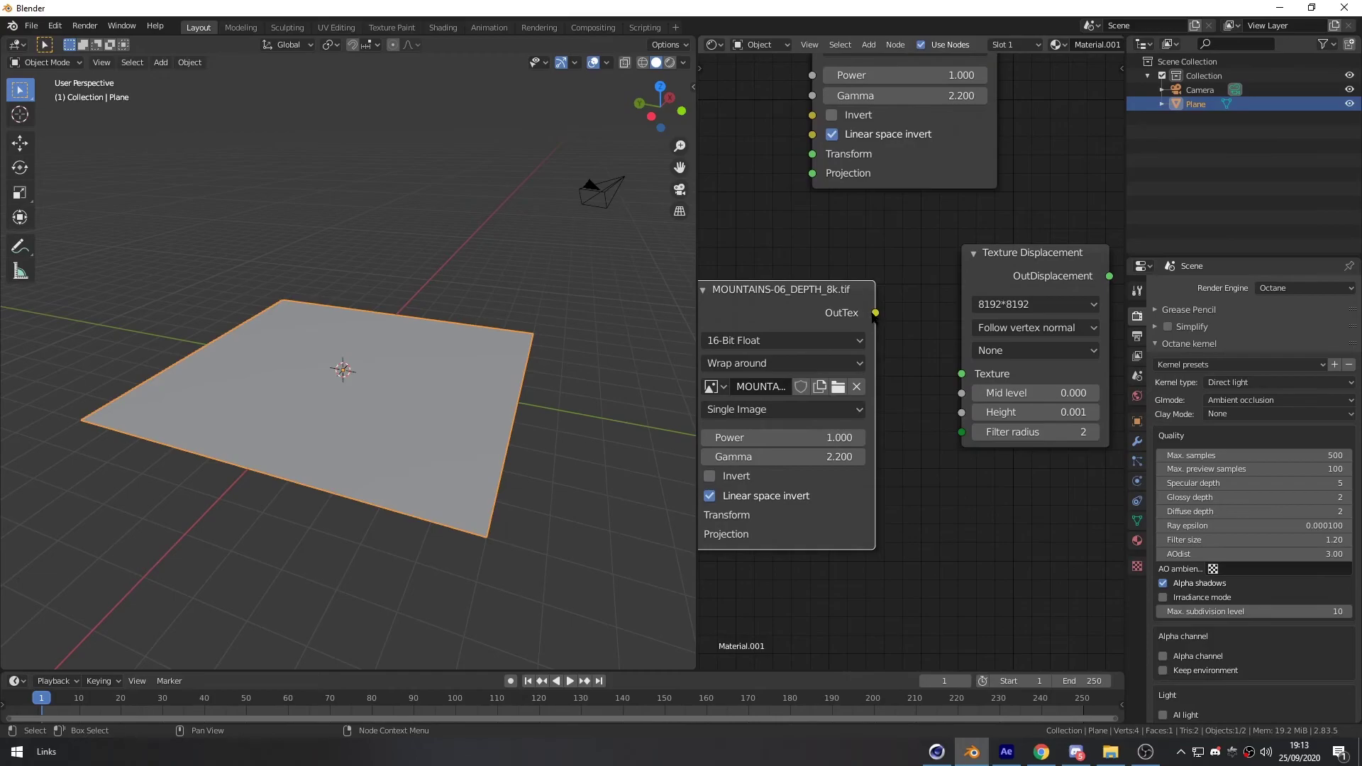
left_click_drag(877, 316, 885, 334)
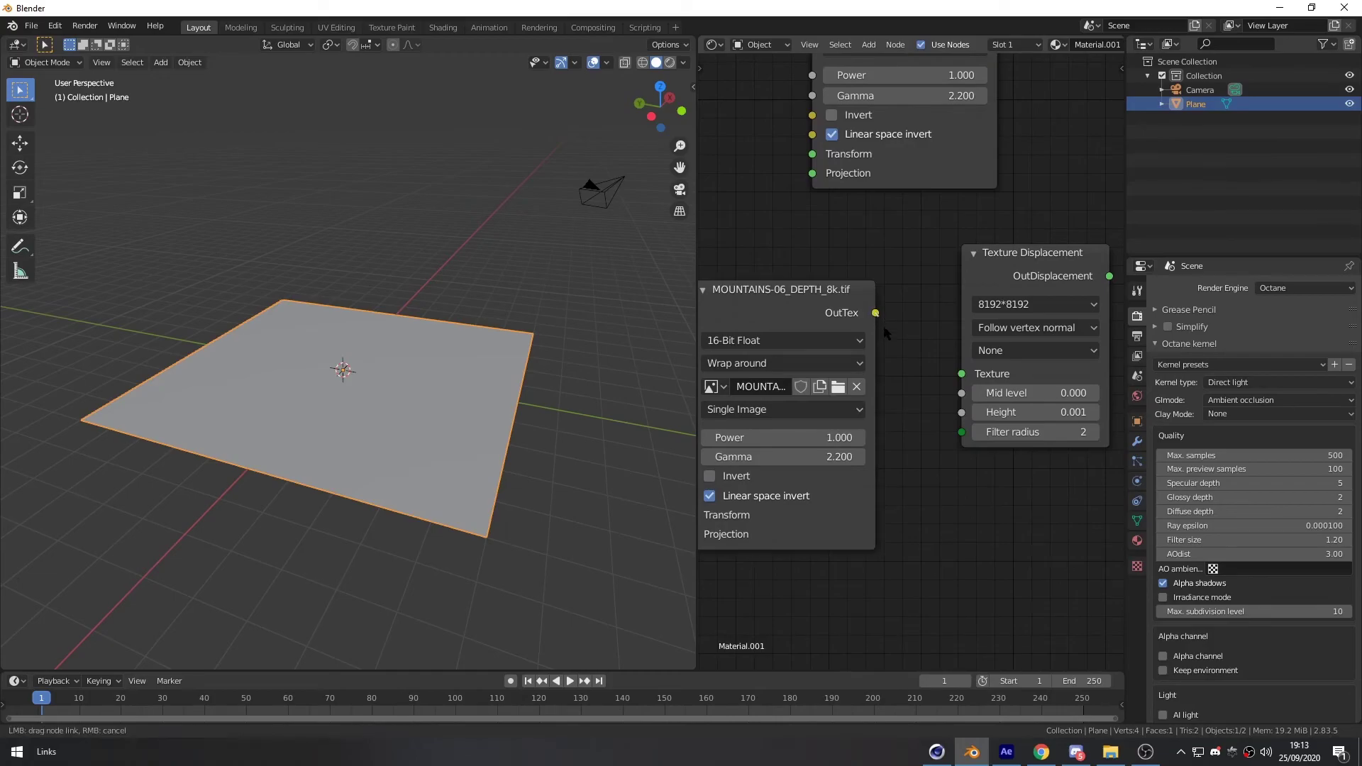
left_click_drag(950, 374, 960, 373)
Connect the Texture Displacement node's output to the Glossy Material's Displacement input
middle_click_drag(1076, 256, 899, 376)
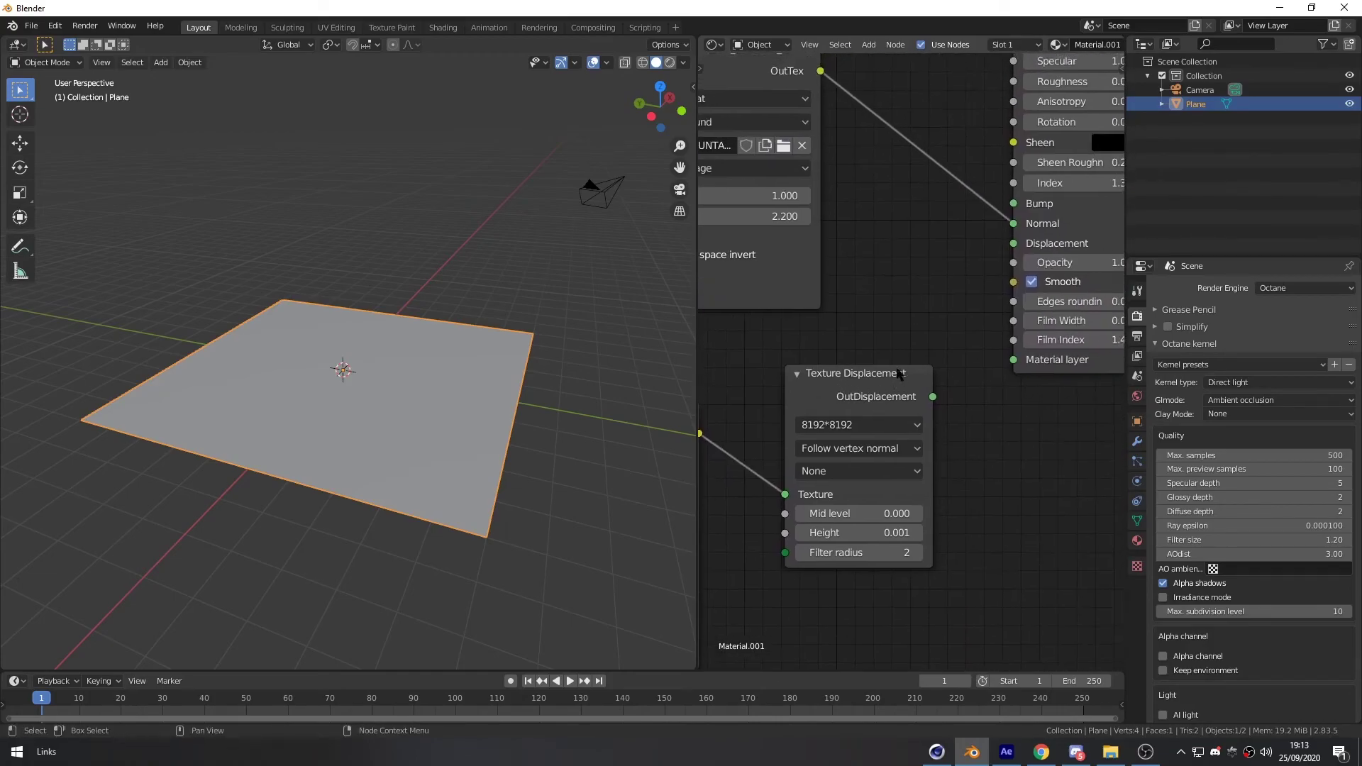
left_click_drag(935, 397, 1015, 244)
scroll(1027, 307, "down", 4)
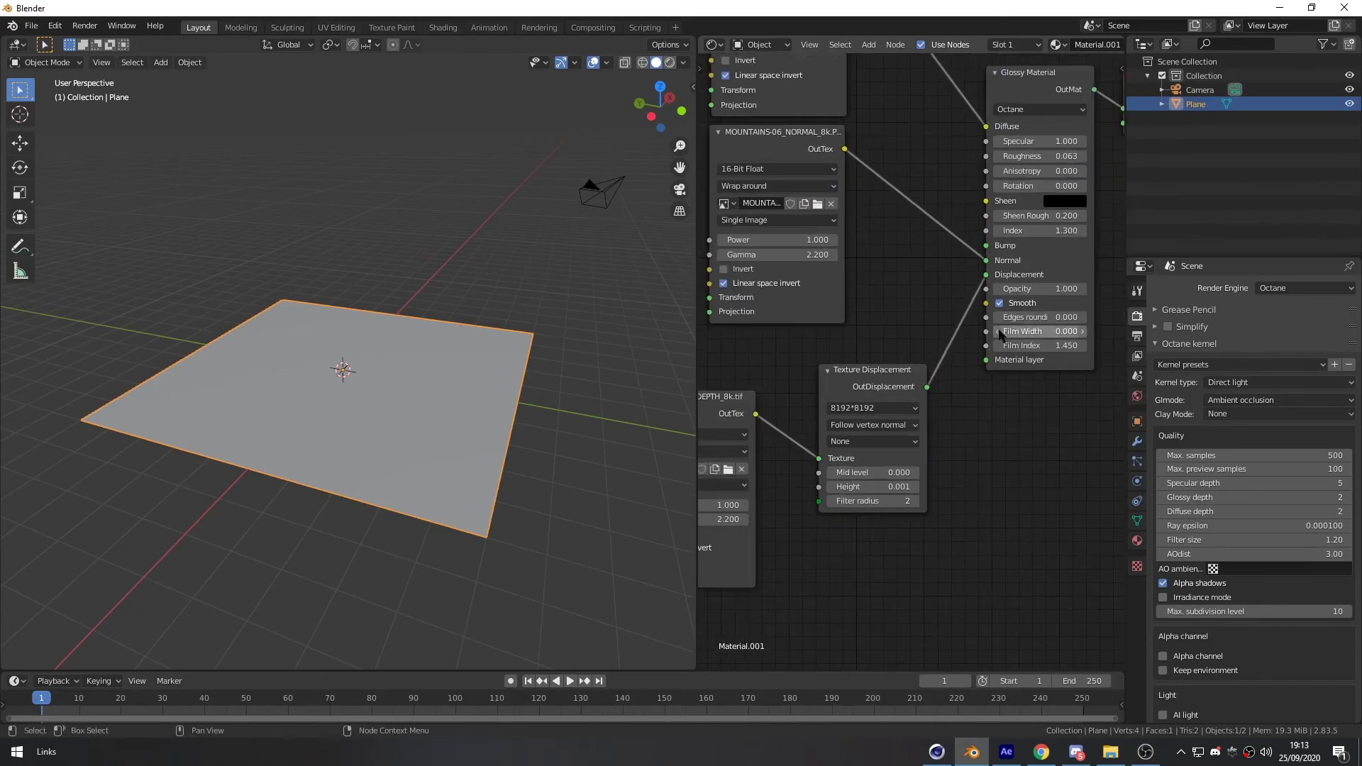
Set the Glossy Material's roughness to 0.6
middle_click_drag(1020, 324, 949, 398)
scroll(954, 434, "up", 4)
middle_click_drag(947, 454, 949, 399)
scroll(949, 399, "down", 2)
scroll(986, 283, "up", 5)
middle_click_drag(992, 273, 856, 433)
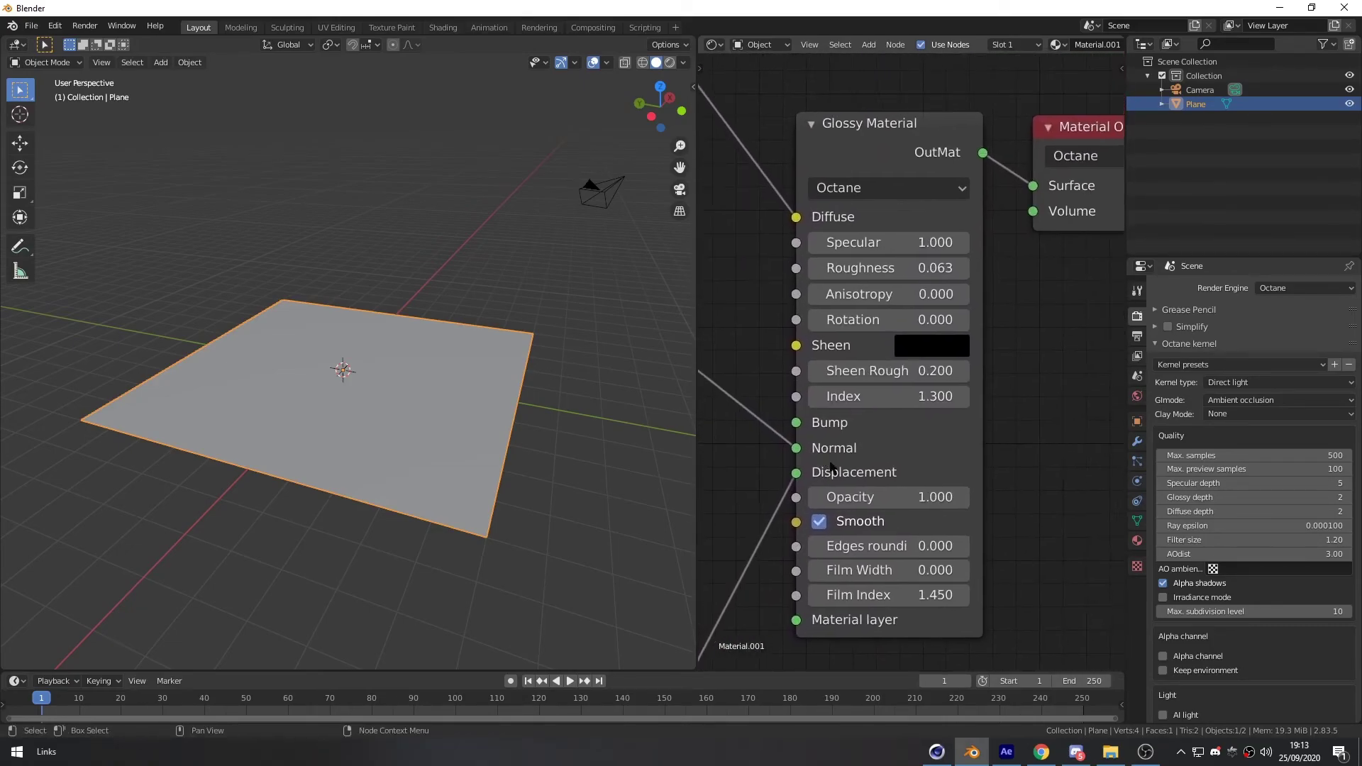
left_click(889, 267)
type(".6")
key("Return")
scroll(830, 436, "down", 5)
scroll(932, 438, "down", 6)
middle_click_drag(804, 513, 937, 429)
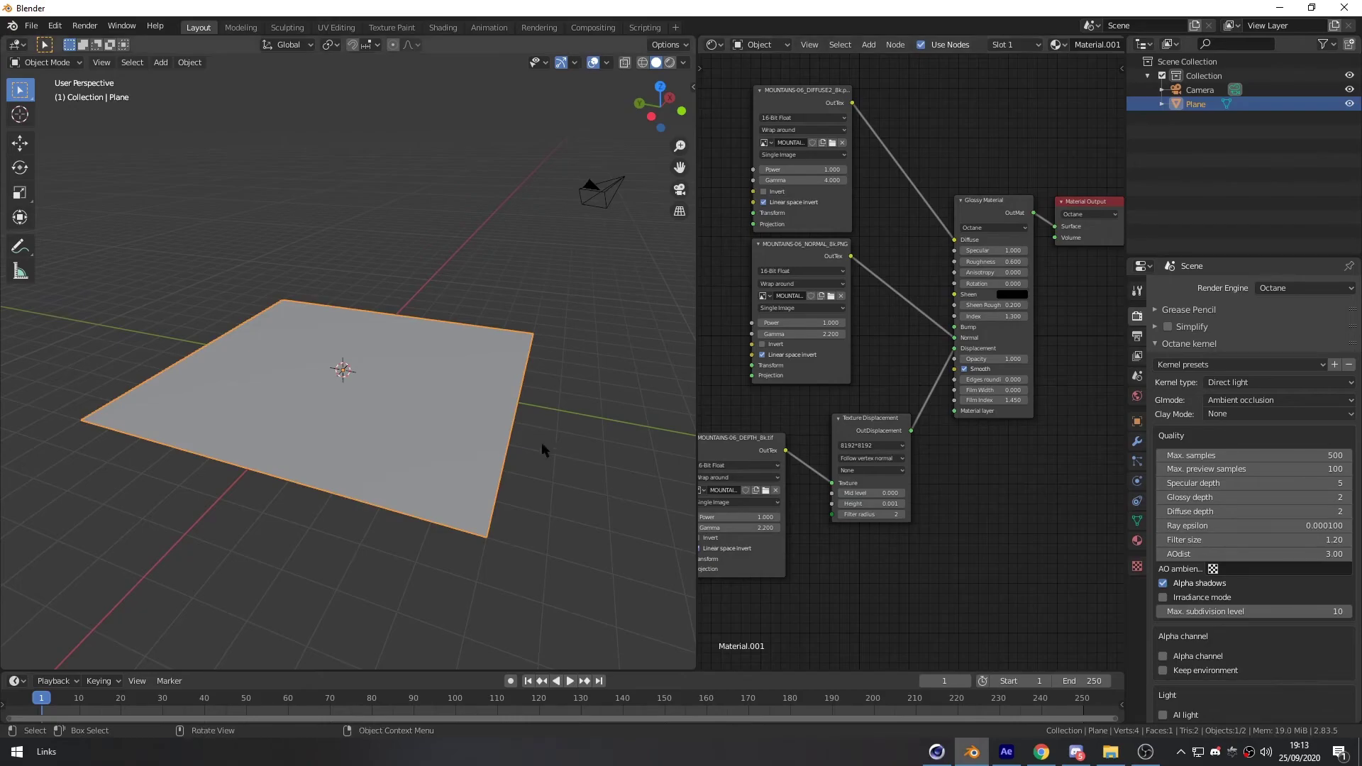
Switch the 3D viewport to rendered shading to show the textured plane
left_click(670, 63)
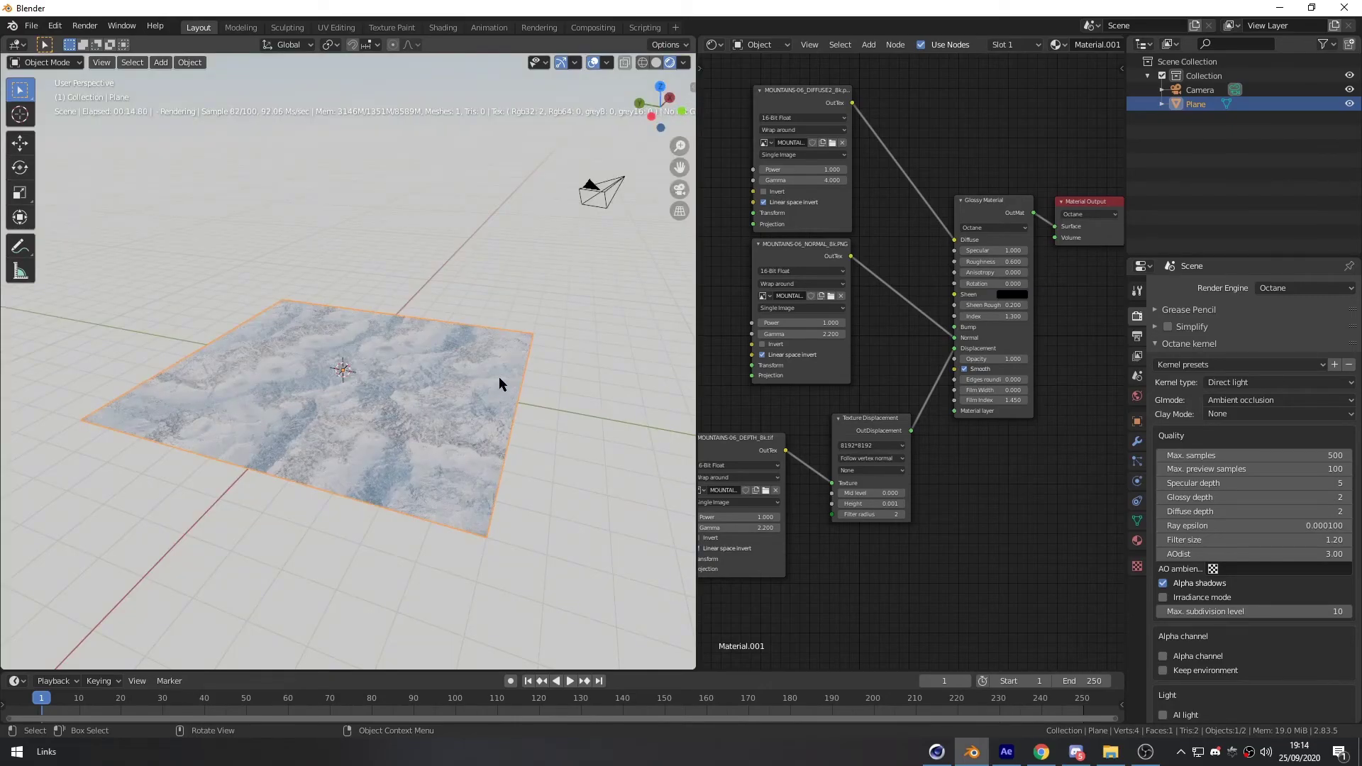
middle_click_drag(499, 377, 627, 367)
Tidy the node layout by lining up the texture nodes and adjusting the DEPTH texture and Texture Displacement nodes beneath them
middle_click_drag(903, 298, 924, 385)
scroll(927, 329, "up", 4)
left_click_drag(832, 142, 829, 141)
middle_click_drag(922, 364, 943, 240)
left_click(881, 244)
middle_click_drag(968, 380, 1034, 212)
left_click_drag(822, 321, 843, 308)
left_click_drag(985, 292, 988, 283)
middle_click_drag(986, 302, 946, 317)
middle_click_drag(994, 221, 945, 289)
scroll(848, 391, "down", 7)
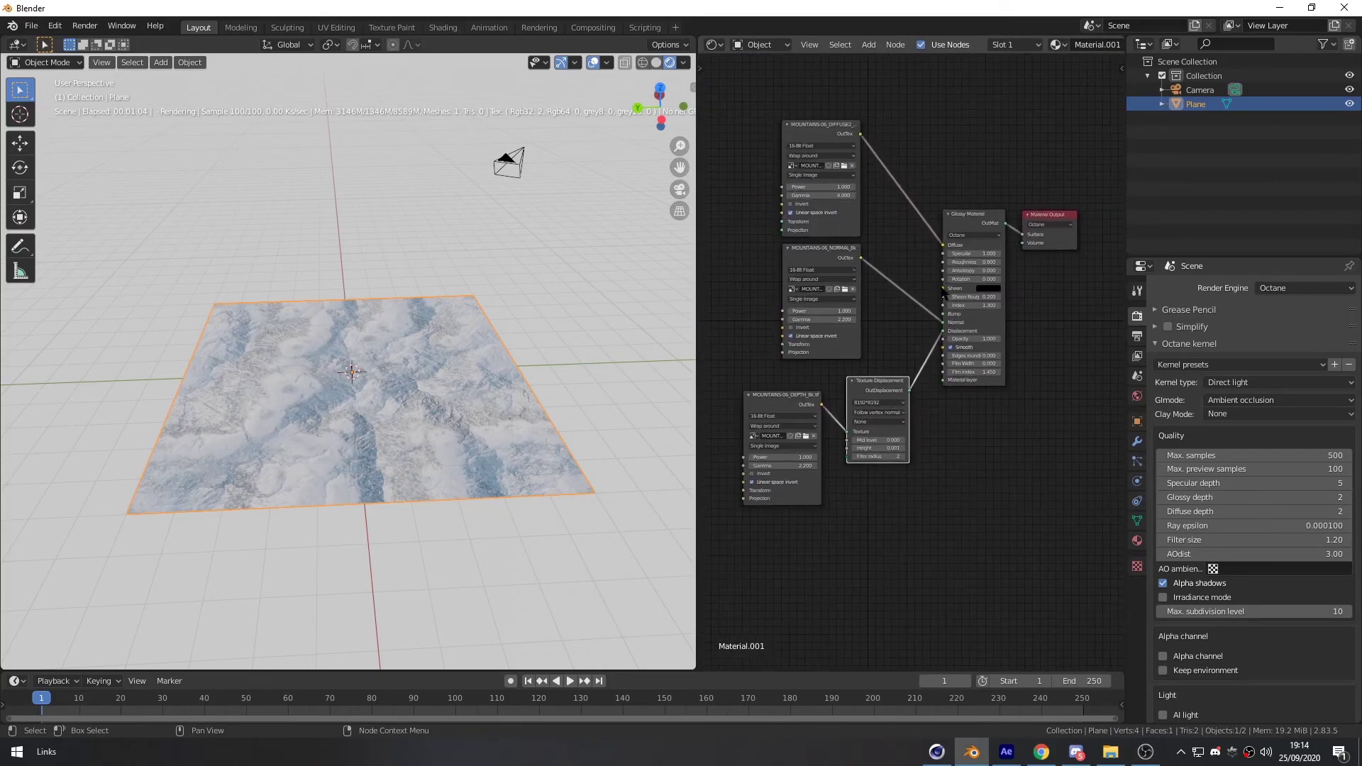
Set the Texture Displacement node's height to 0.5 to raise the mountains from the plane
scroll(395, 399, "up", 6)
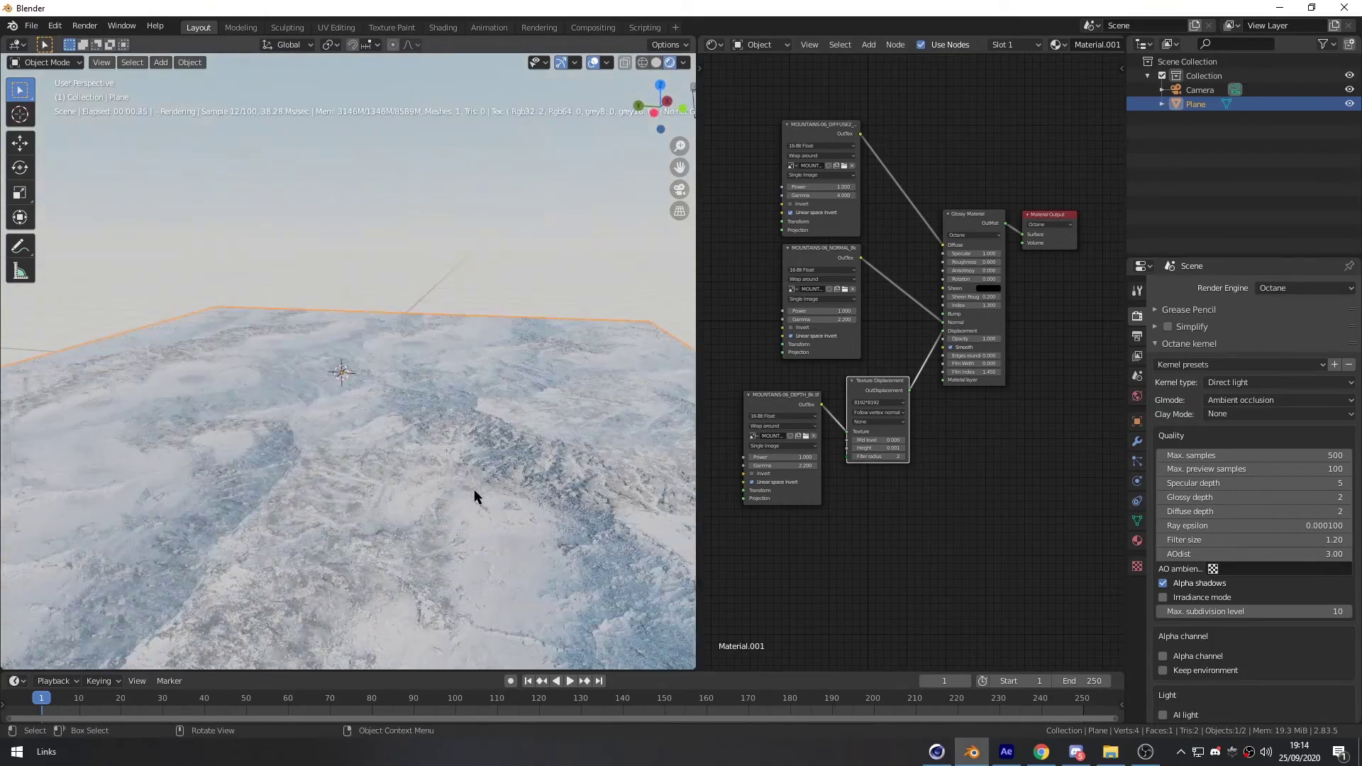
scroll(475, 498, "down", 7)
middle_click_drag(442, 484, 405, 419)
scroll(419, 436, "up", 6)
middle_click_drag(435, 368, 438, 462)
middle_click_drag(927, 478, 982, 428)
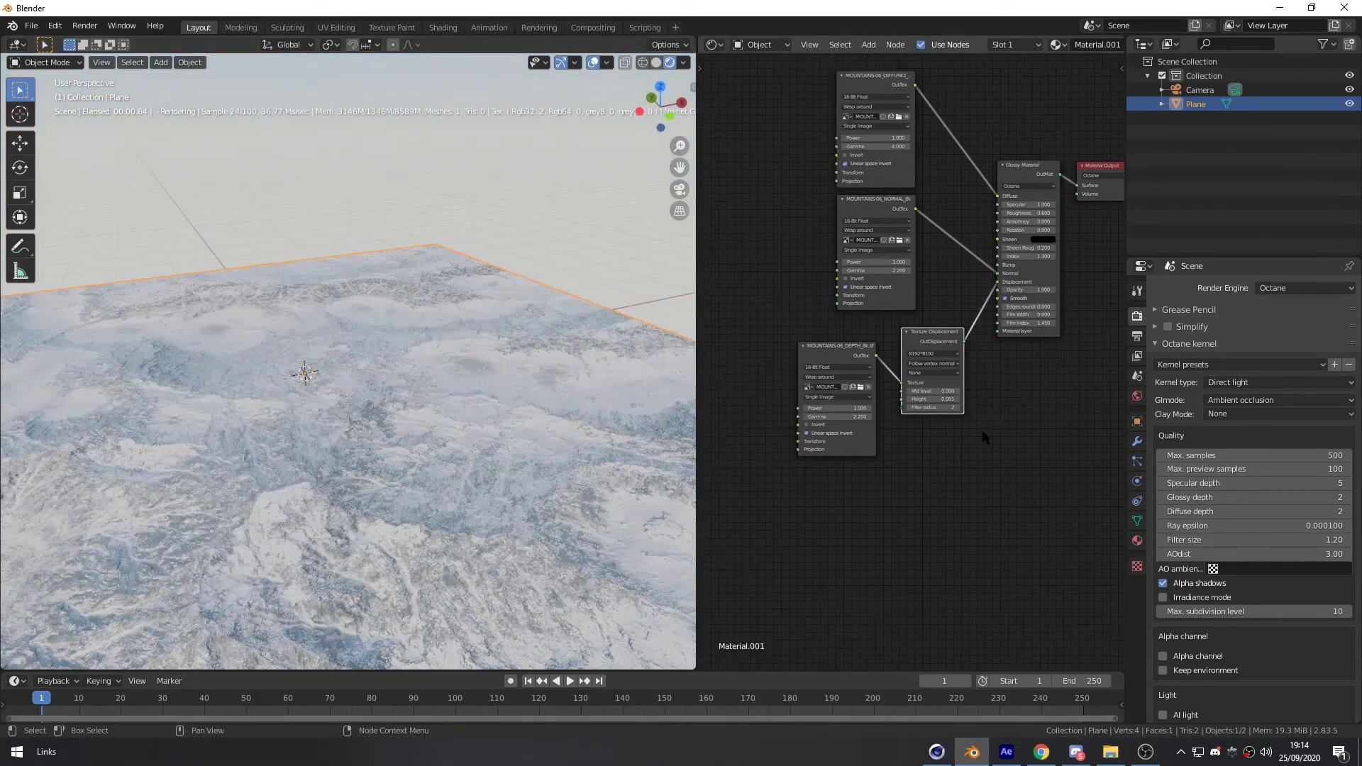
scroll(982, 428, "up", 4)
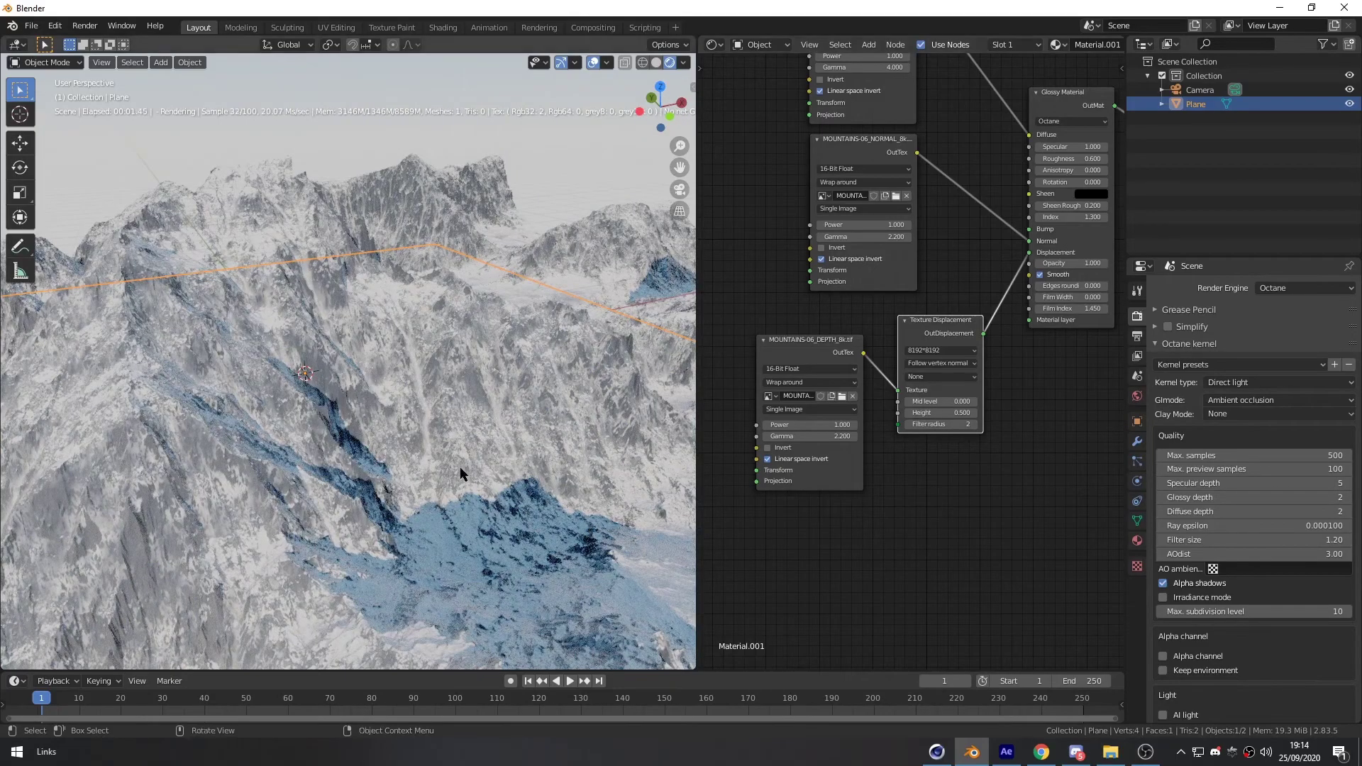
Frame the valley and peaks from a low angle and align the camera to that view
scroll(490, 476, "down", 7)
middle_click_drag(376, 428, 429, 431)
scroll(428, 431, "up", 3)
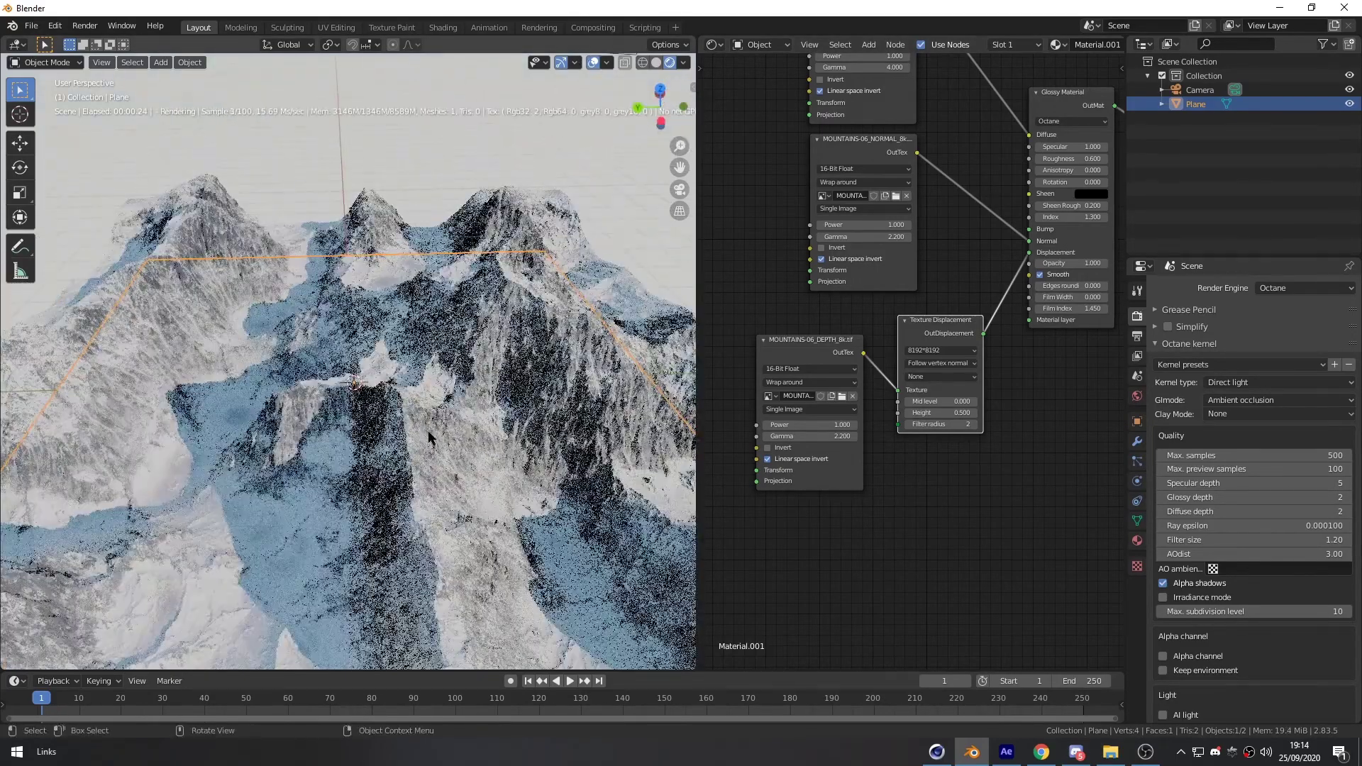
middle_click_drag(331, 459, 382, 446)
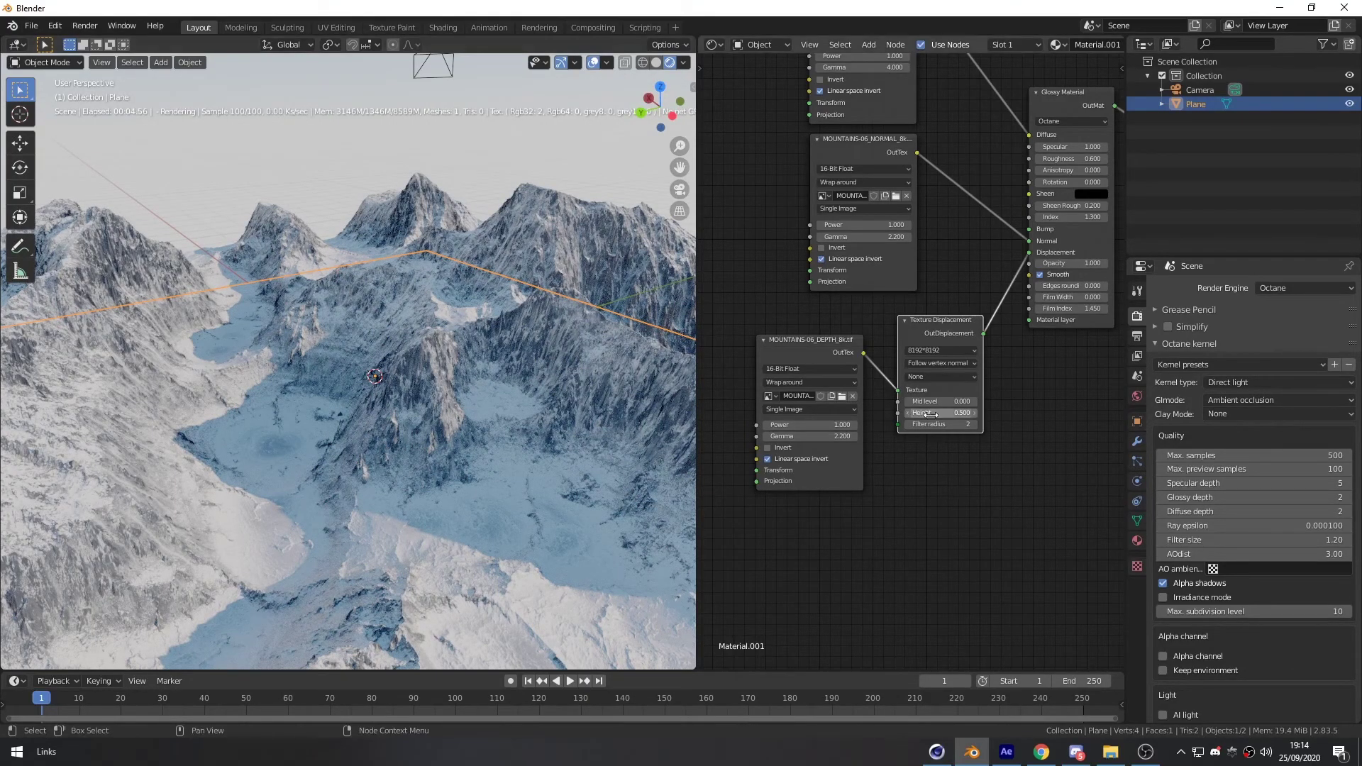
middle_click_drag(454, 441, 504, 437)
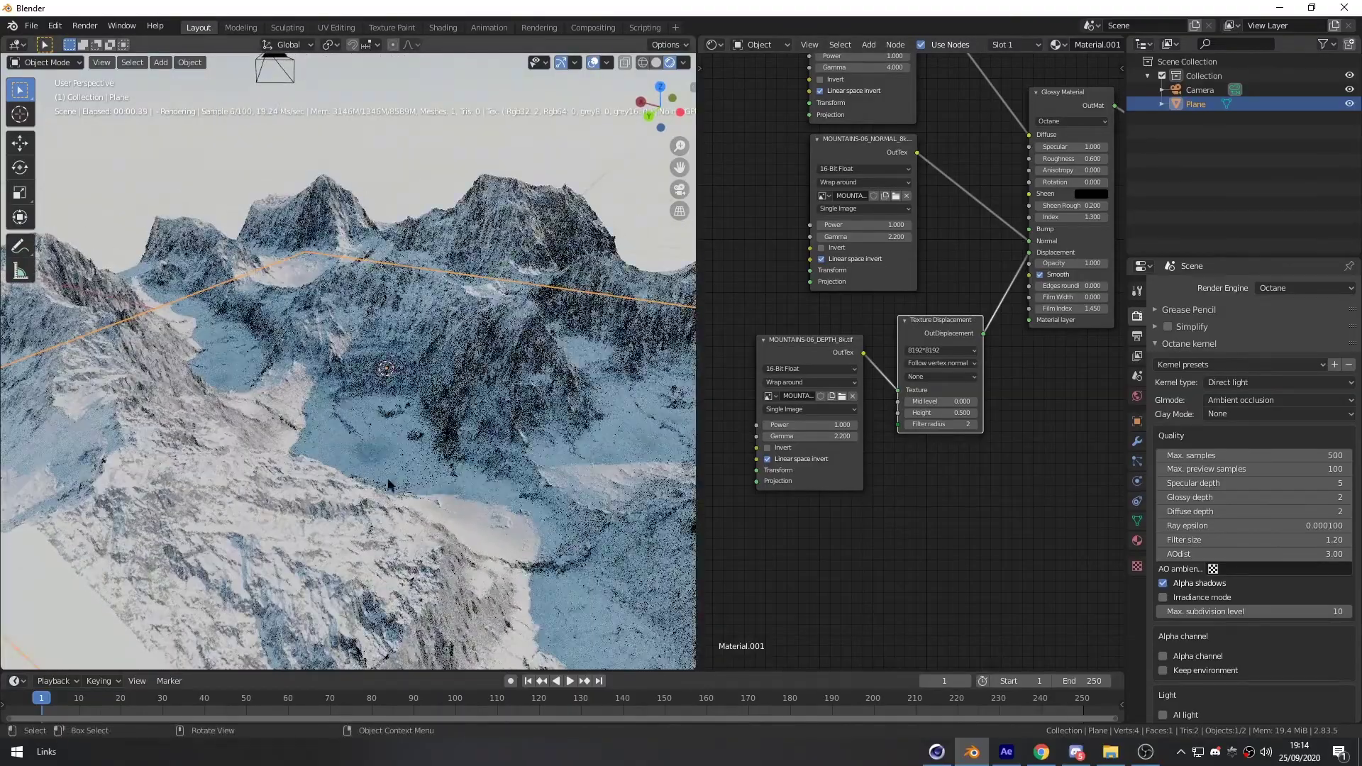
middle_click_drag(551, 519, 470, 442)
scroll(462, 500, "down", 3)
scroll(435, 444, "up", 1)
middle_click_drag(441, 395, 422, 433, "shift")
scroll(434, 434, "up", 1)
scroll(430, 435, "up", 1)
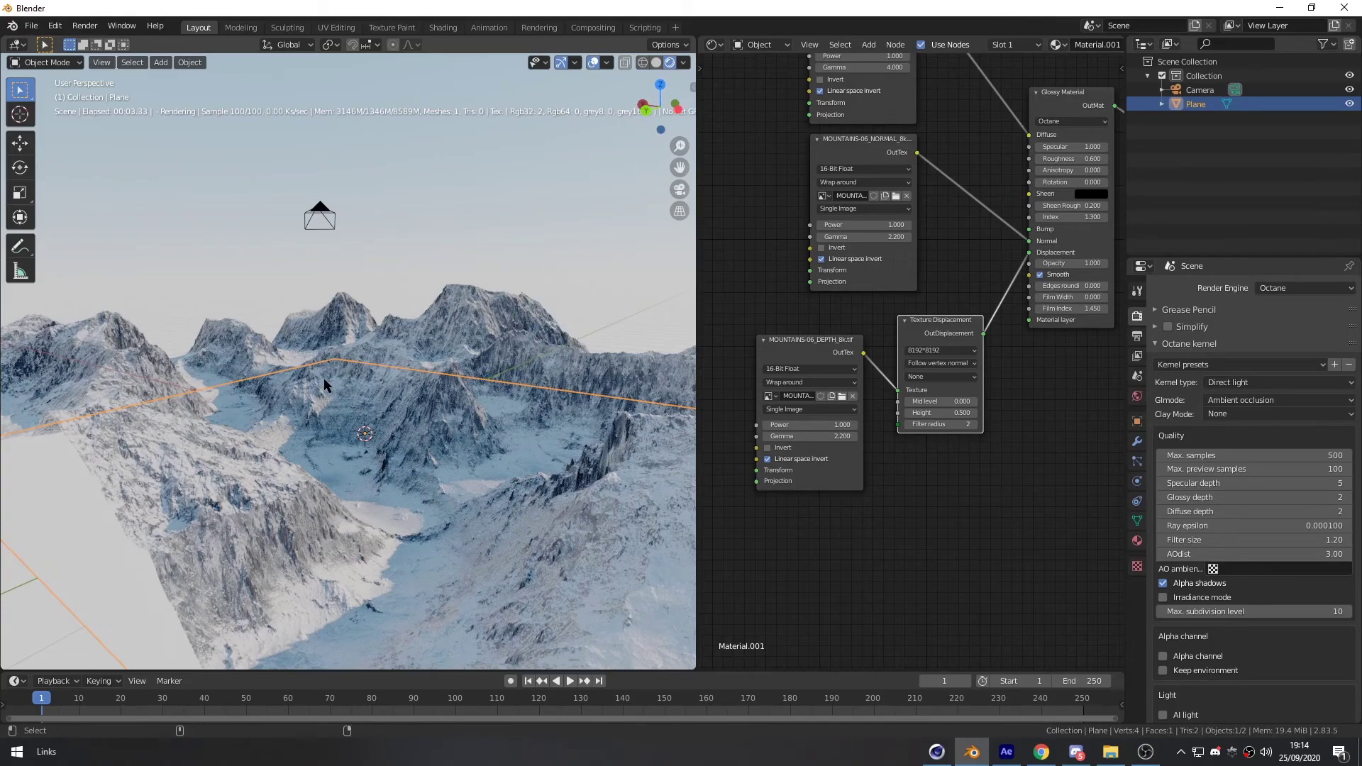
key("KP_0")
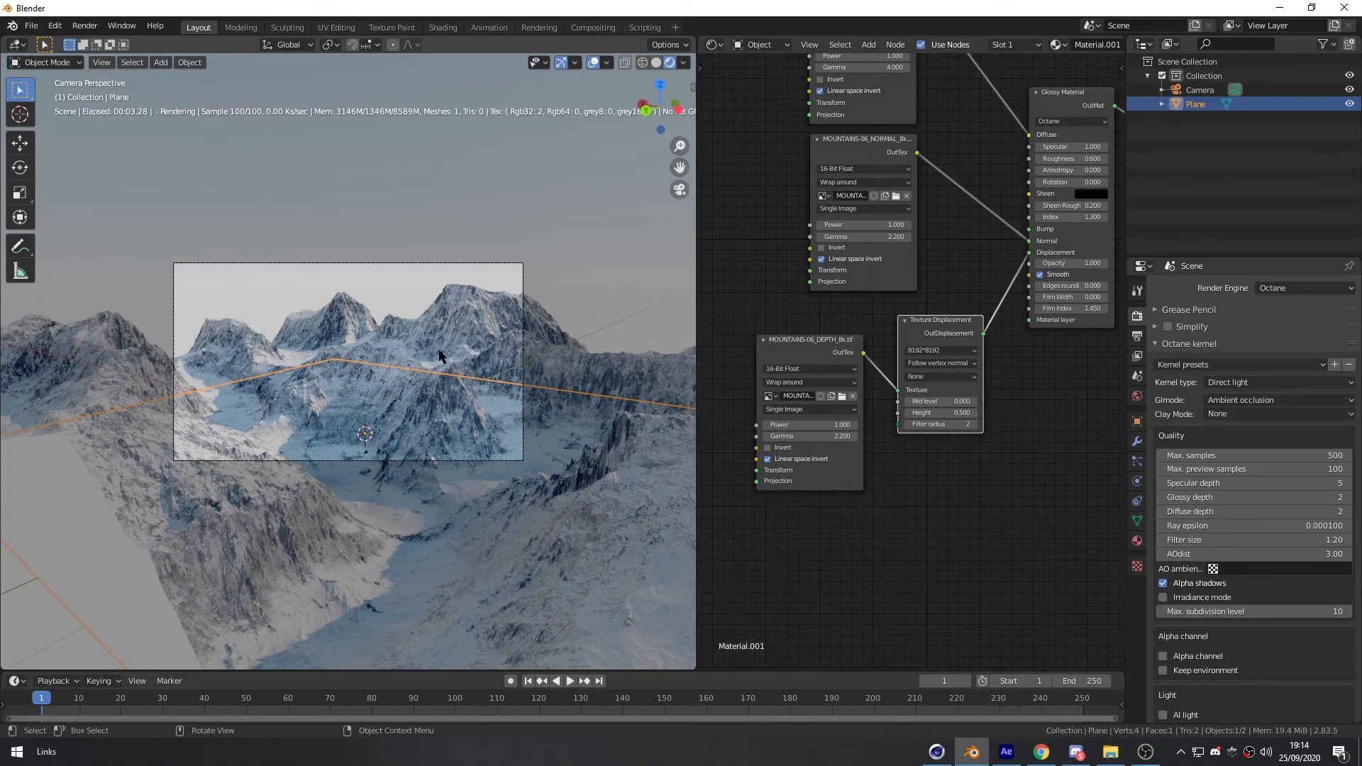
Fly the camera forward and sideways over the terrain to frame the distant peaks above the near snowy slope
key("shift+grave")
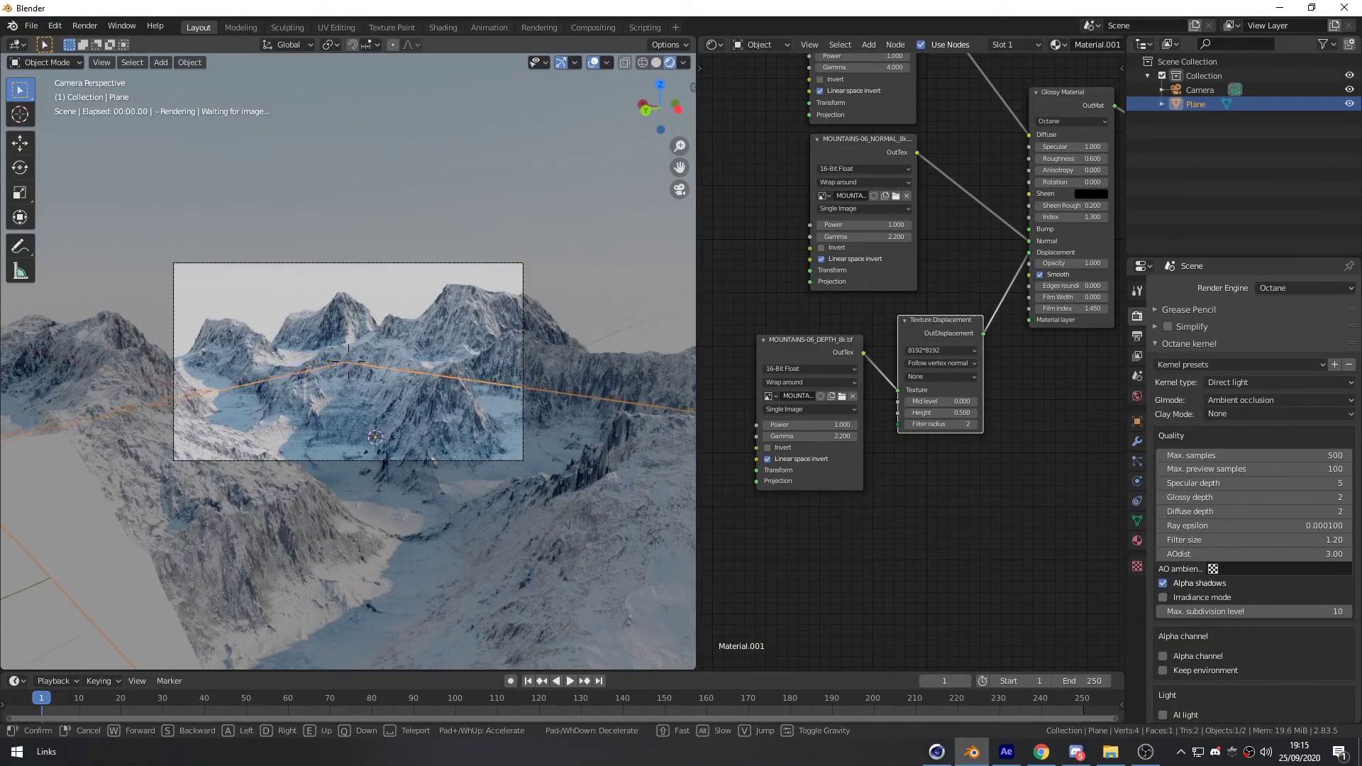
key("w")
key("a")
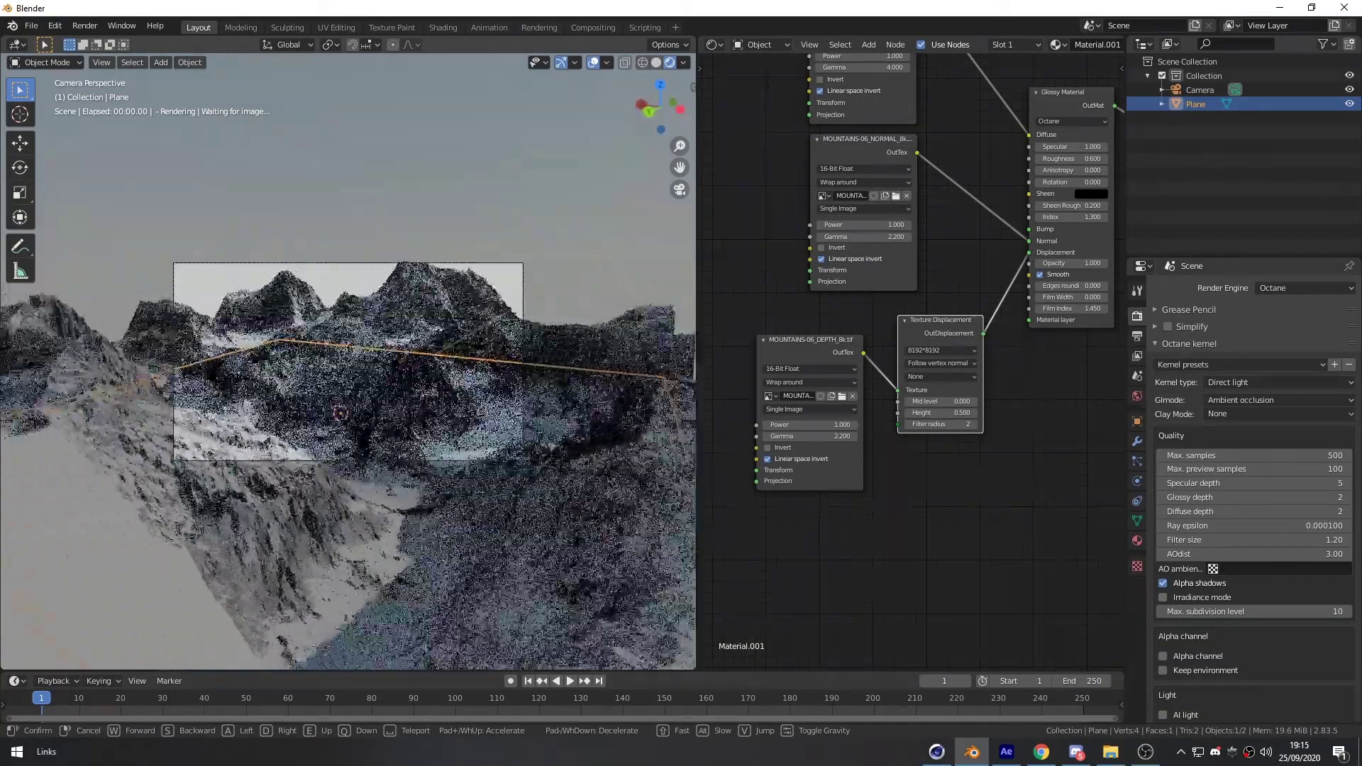
key("w")
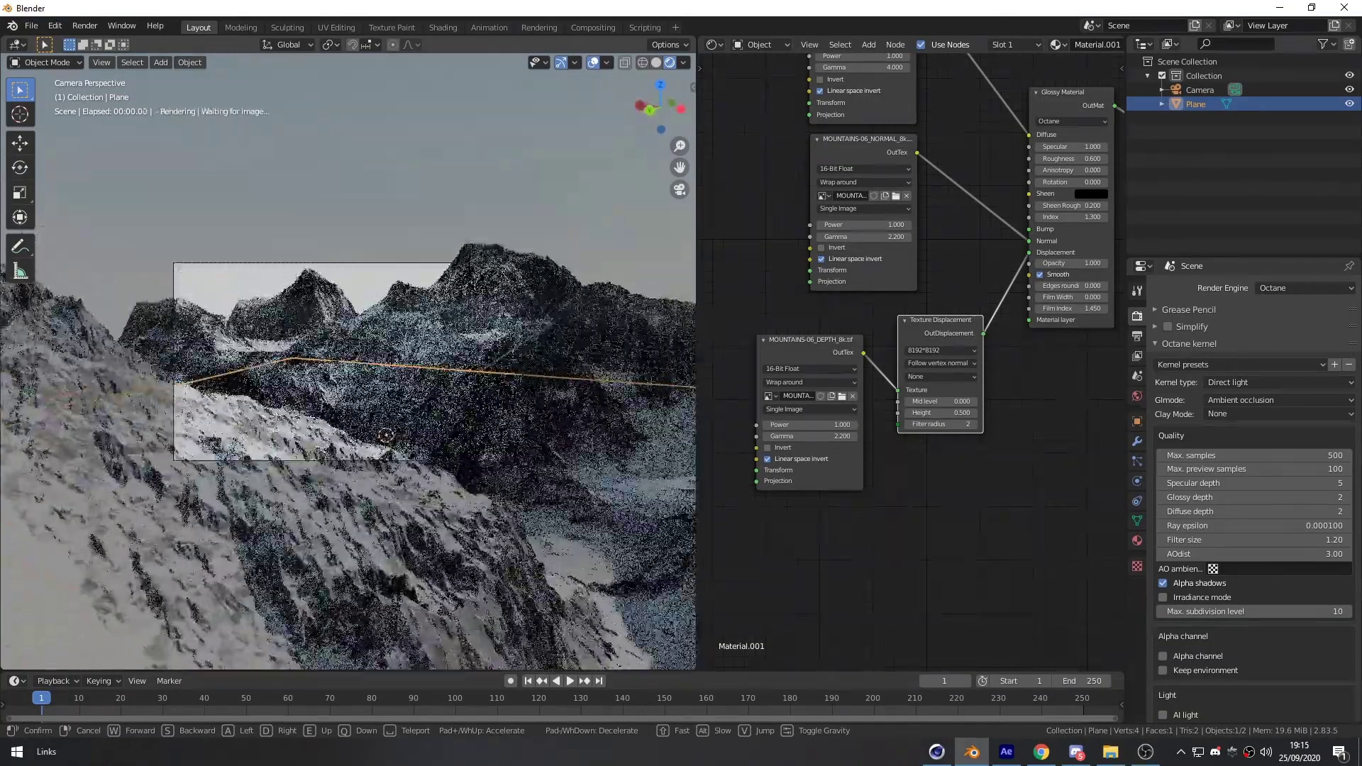
key("s")
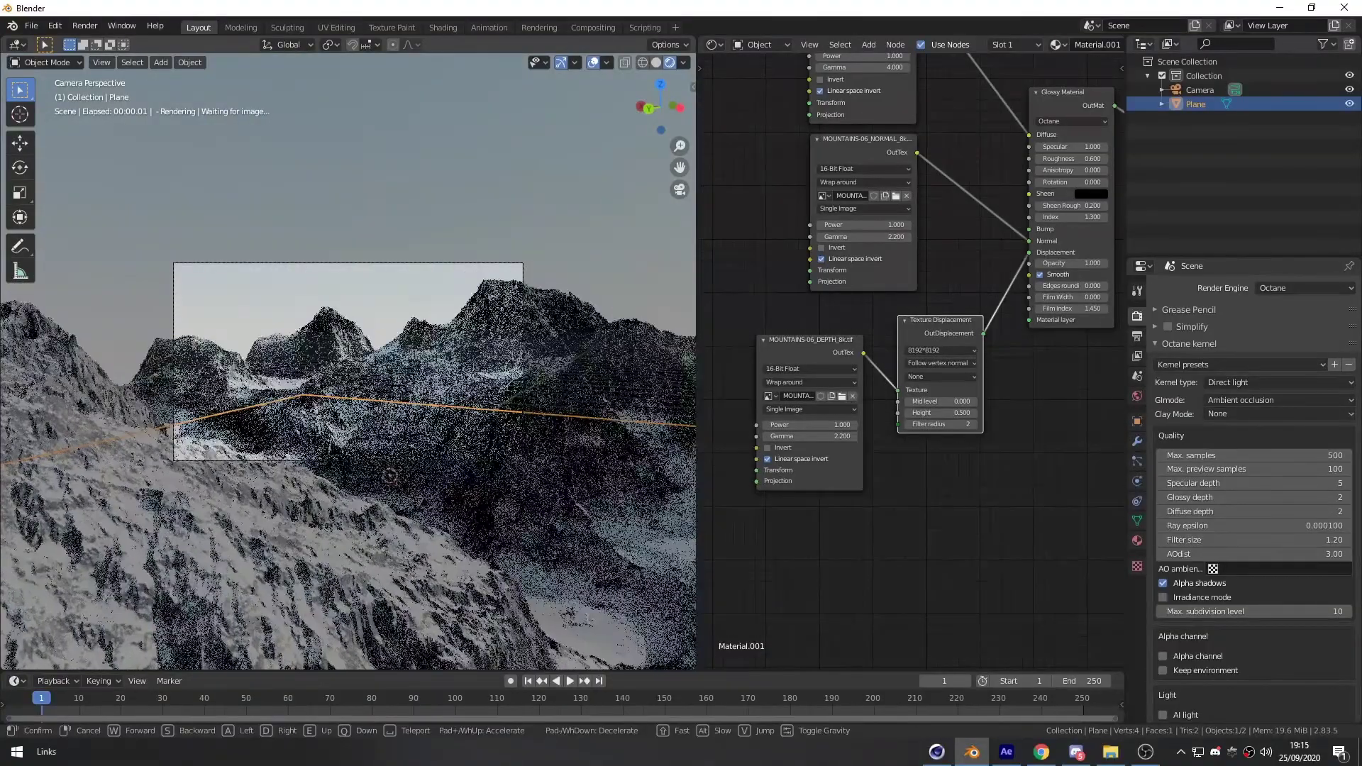
left_click(349, 362)
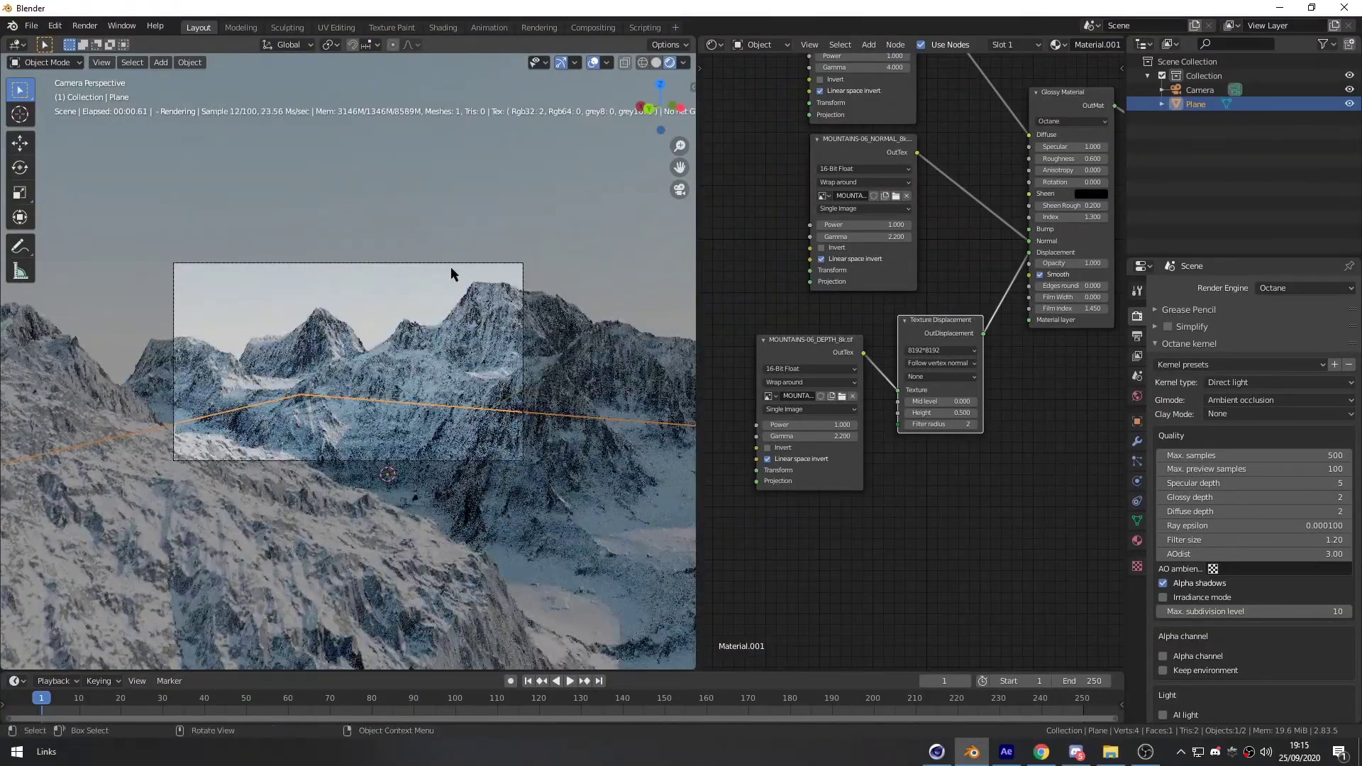
scroll(405, 333, "up", 3)
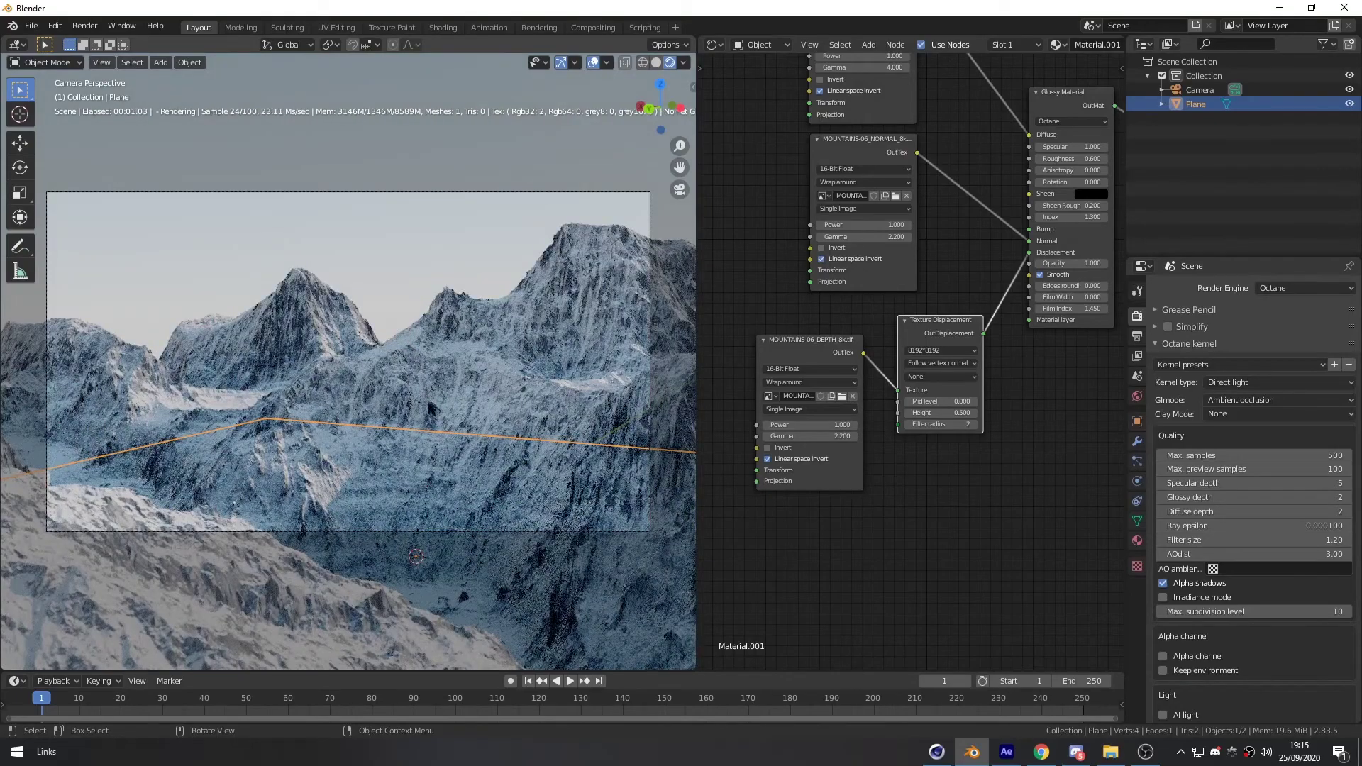
Inspect the camera framing with the viewport overlays hidden, restore them, and leave the camera view to see the whole terrain
left_click(594, 62)
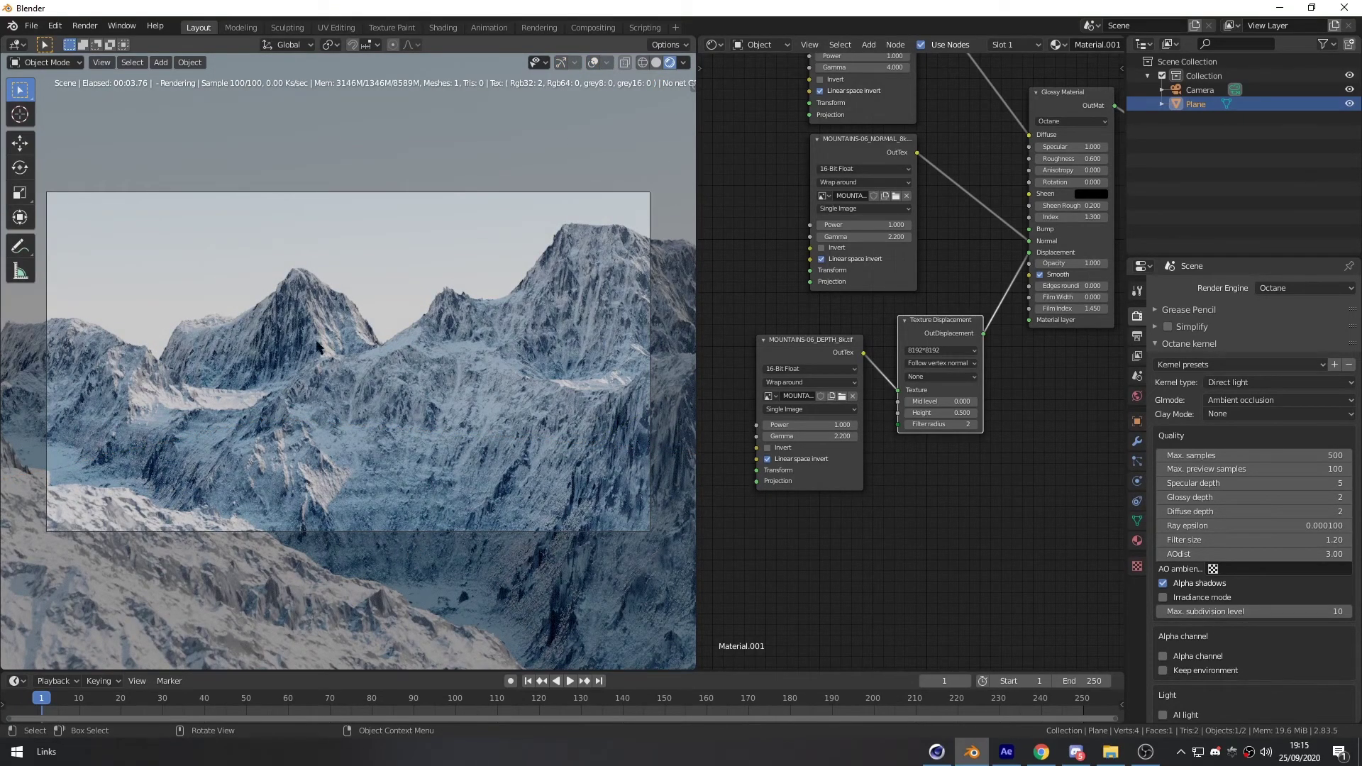
left_click(594, 63)
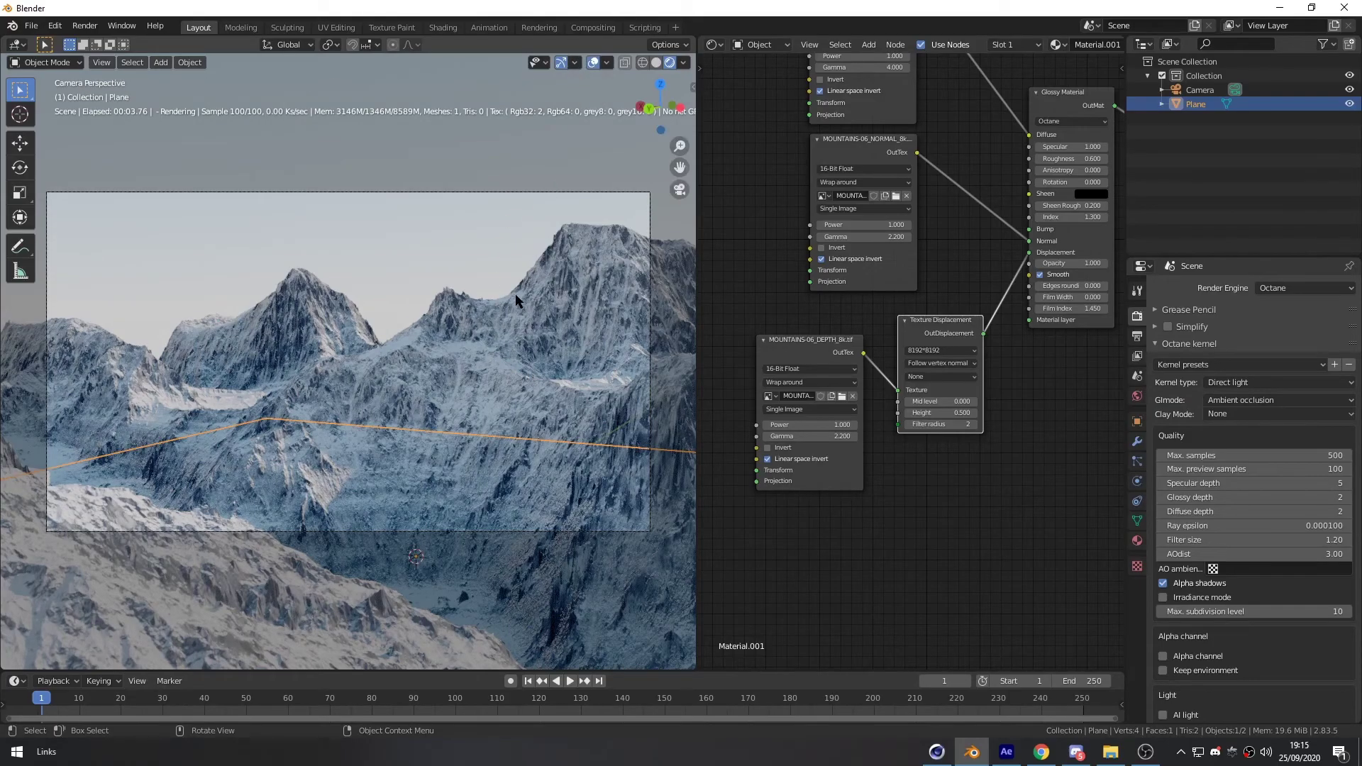
middle_click_drag(516, 301, 469, 353)
scroll(469, 353, "down", 5)
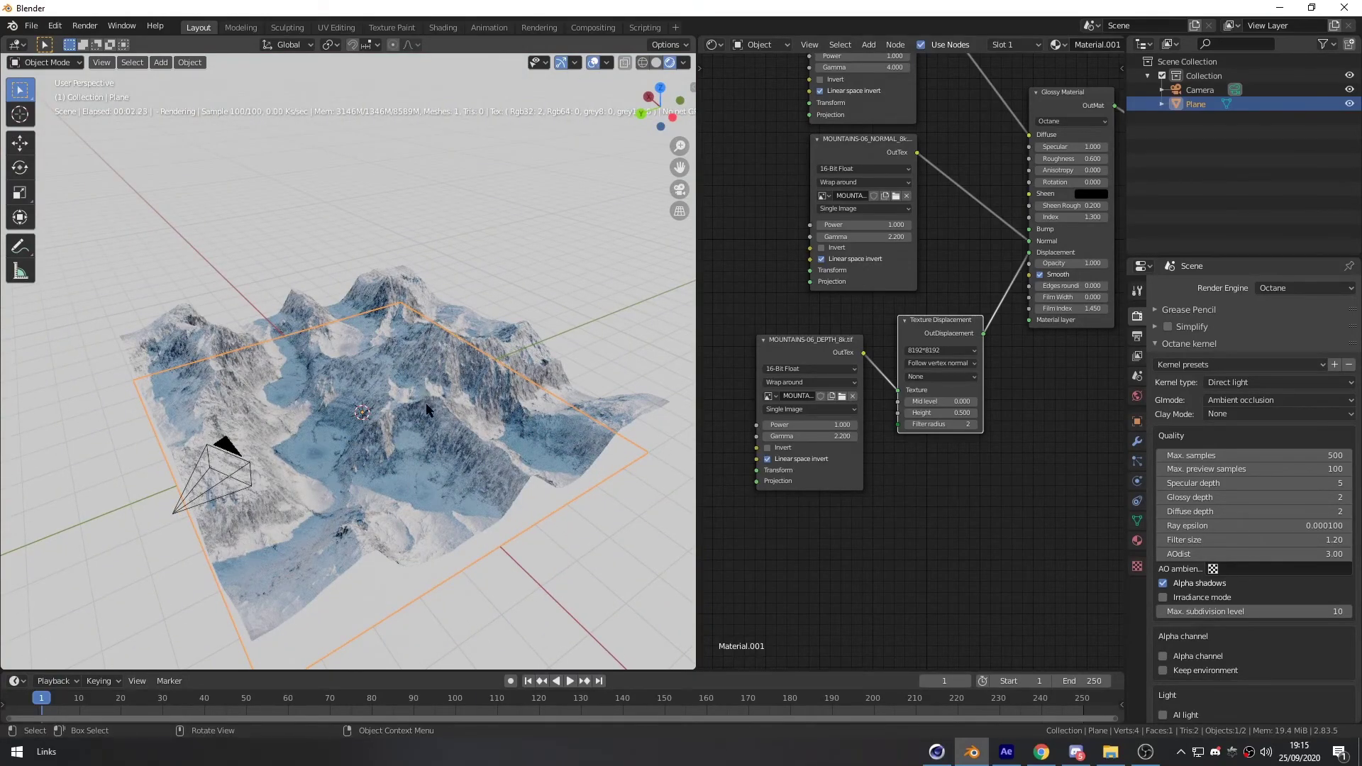
Hide and restore the viewport overlays and gizmos to view the whole terrain without guides
left_click(591, 64)
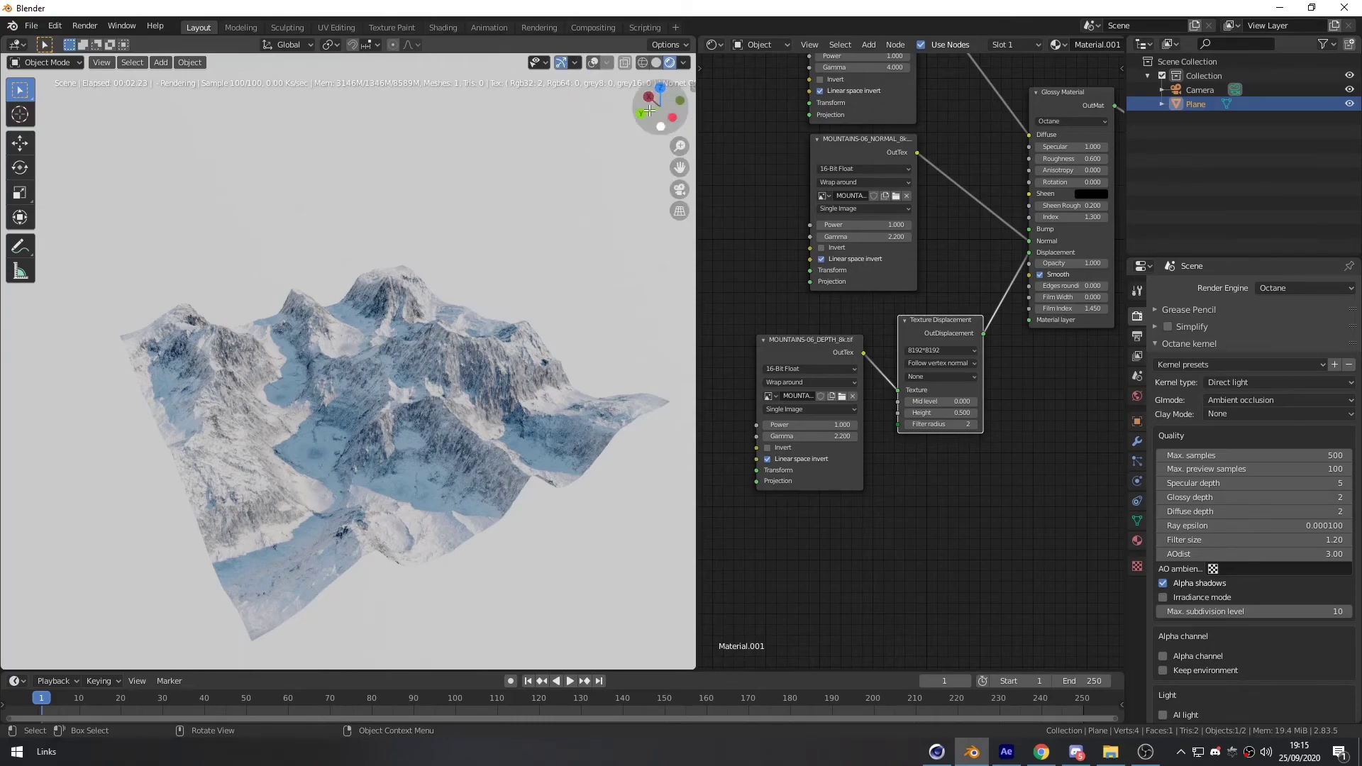
left_click(562, 63)
left_click(593, 63)
left_click(560, 64)
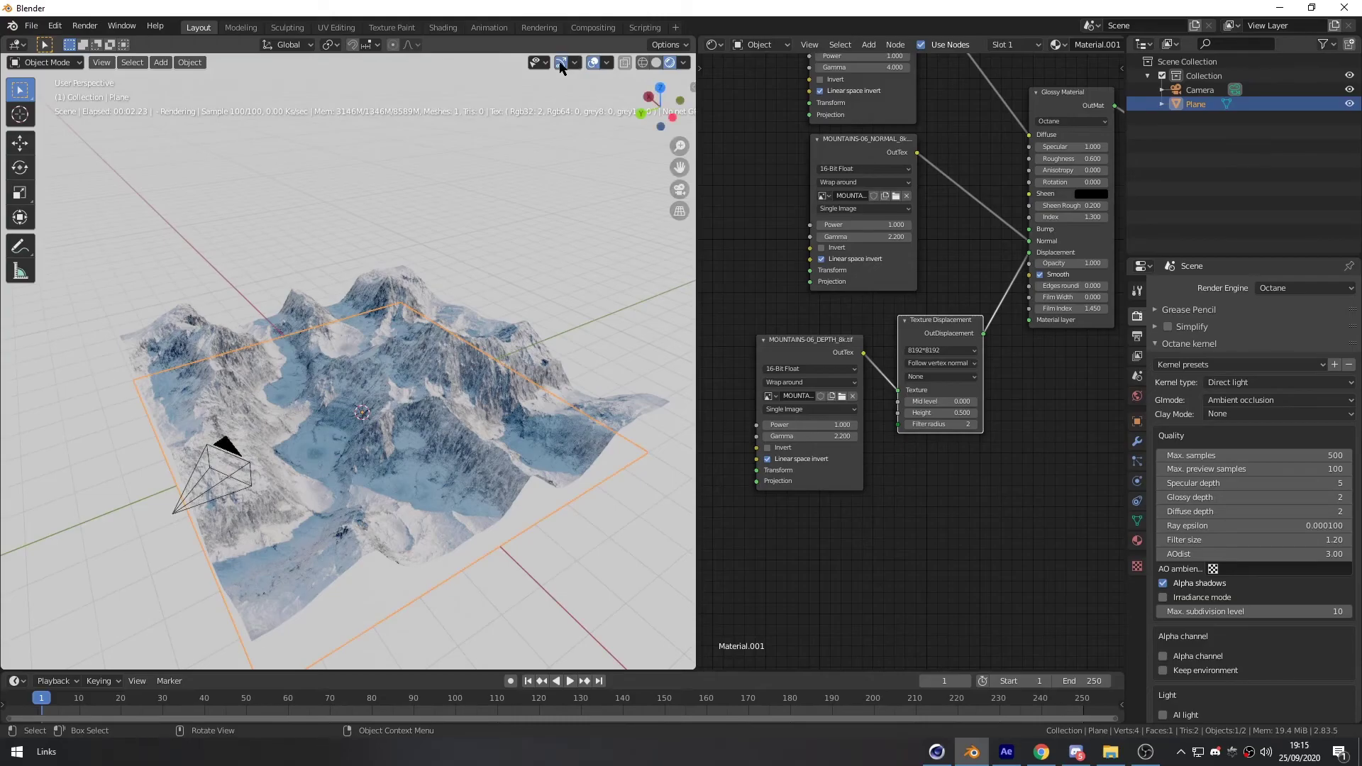
left_click(560, 62)
left_click(560, 62)
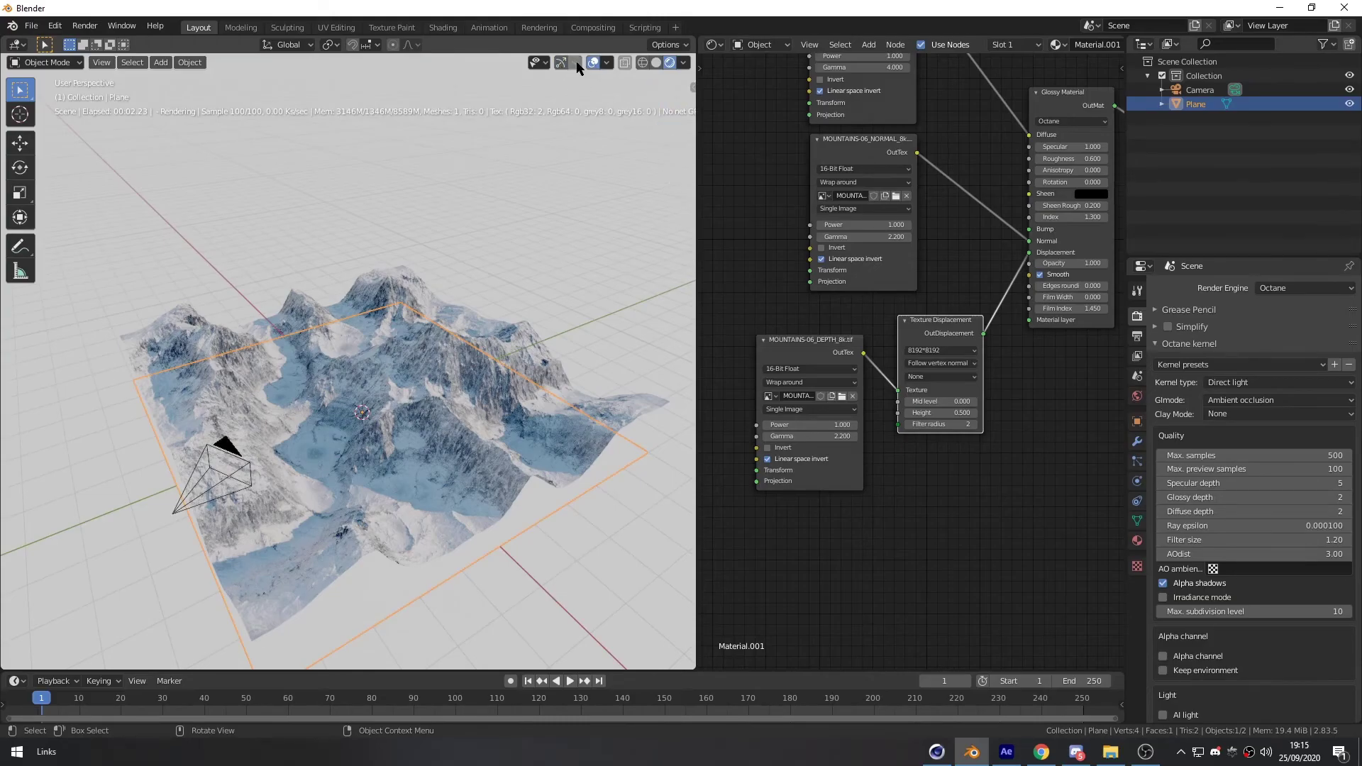
left_click(559, 65)
Examine the displaced terrain against the plane's outline from above, from below and from the side
middle_click_drag(425, 351, 459, 346)
scroll(461, 347, "up", 2)
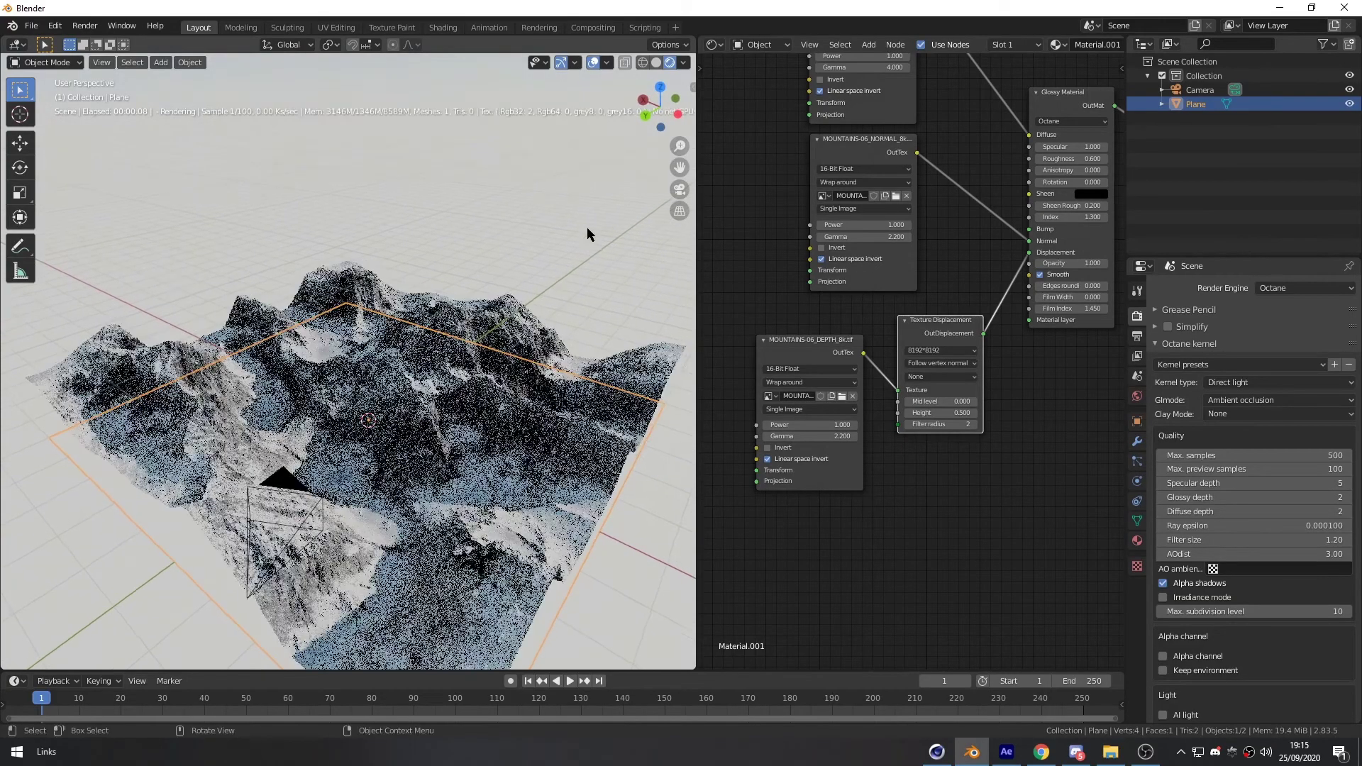
mouse_move(661, 112)
left_mouse_down()
mouse_move(671, 107)
mouse_move(641, 111)
left_mouse_up()
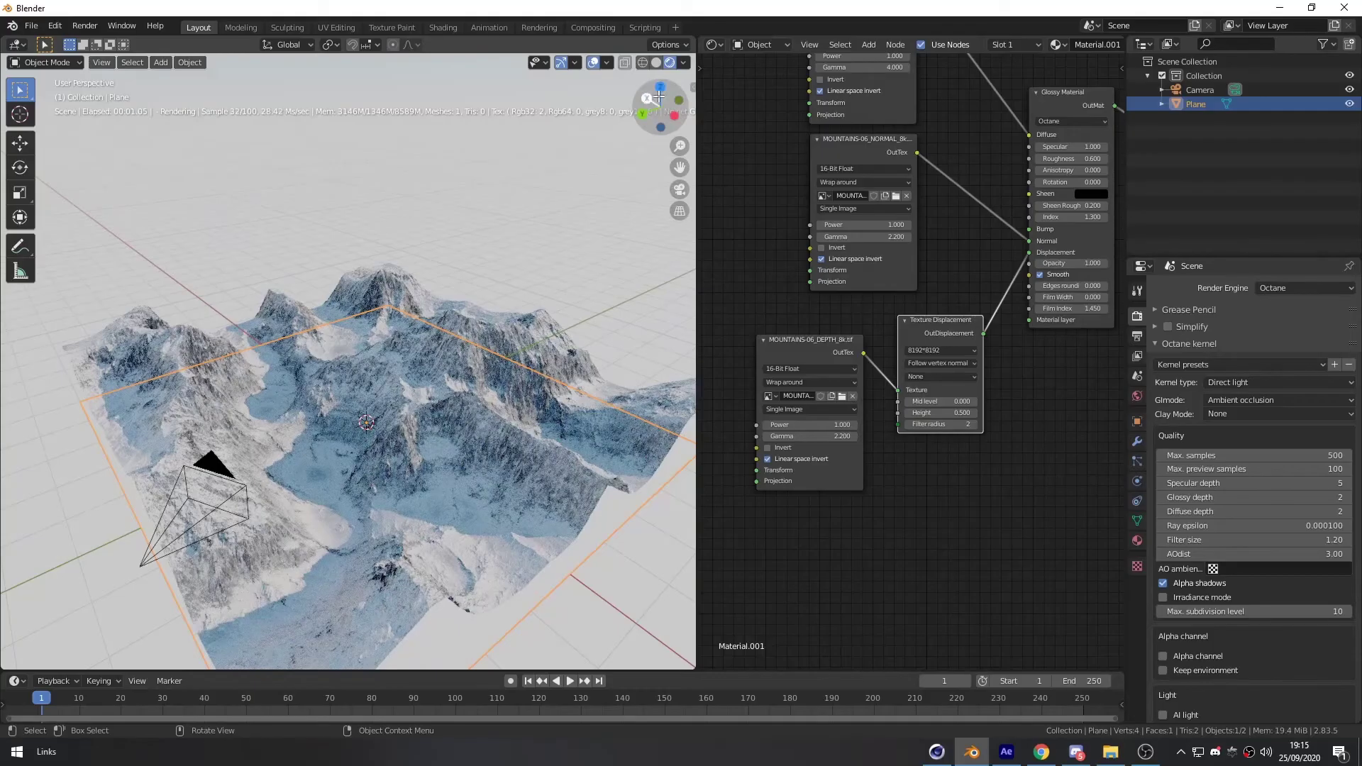
left_click(661, 89)
middle_click_drag(442, 321, 499, 343)
left_click(663, 93)
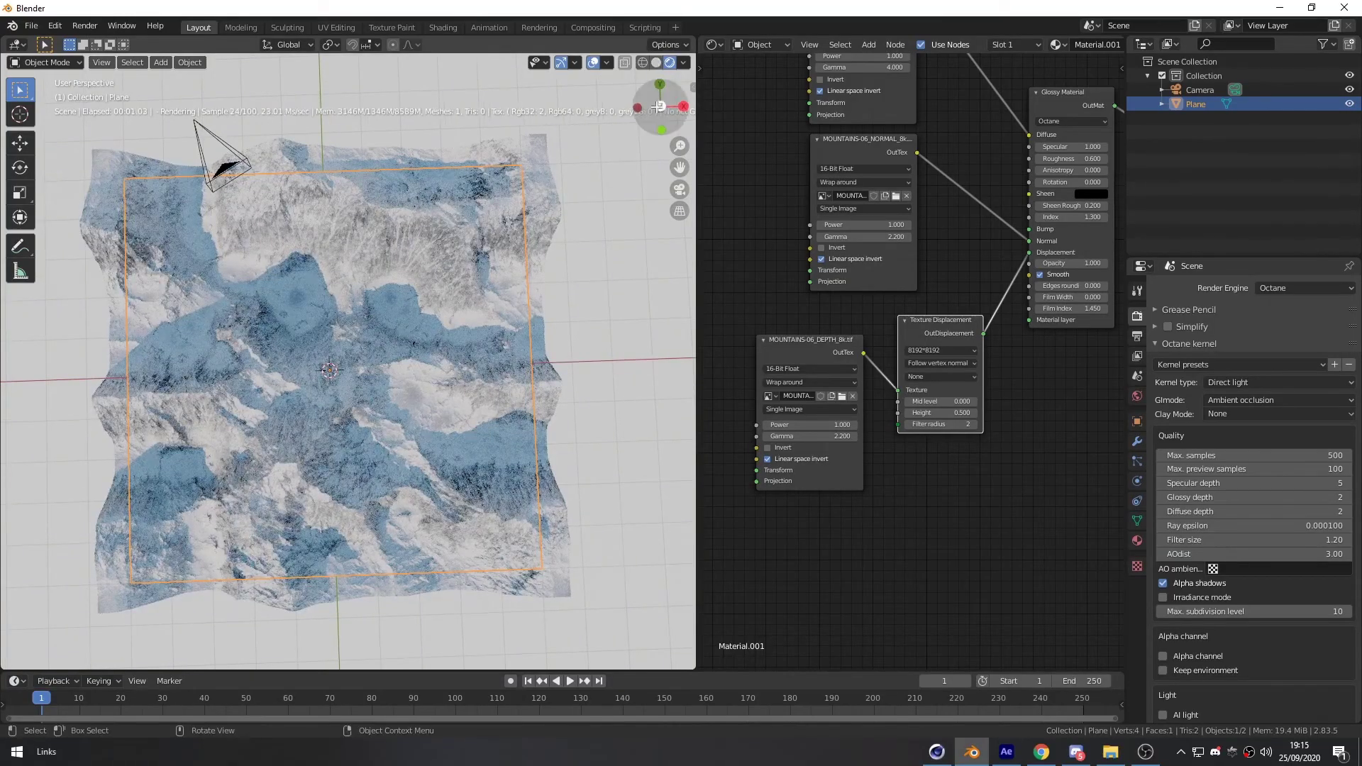
left_click(659, 106)
middle_click_drag(503, 264, 507, 190)
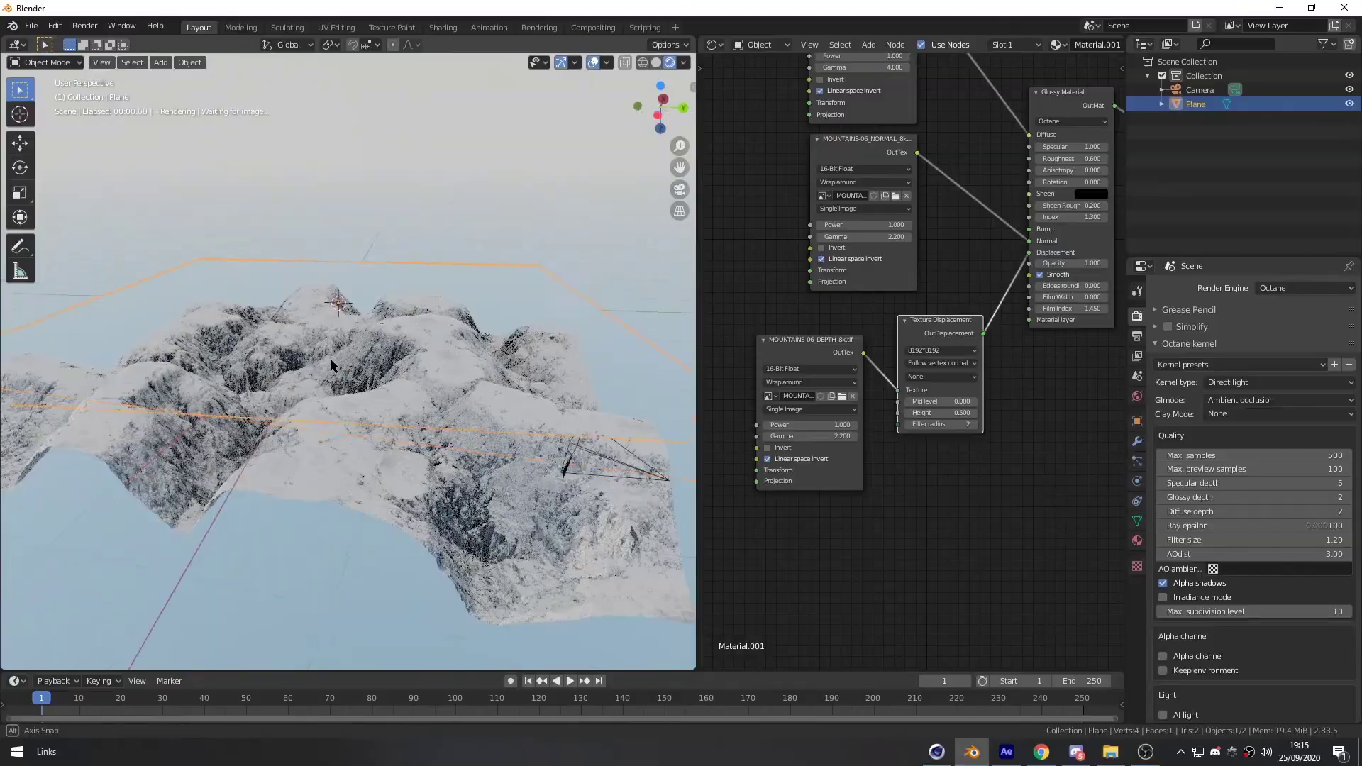
Examine the displaced mountain terrain from several angles and through the camera view
middle_click_drag(329, 369, 377, 345)
middle_click_drag(448, 272, 273, 237)
middle_click_drag(398, 333, 272, 355)
scroll(304, 332, "down", 1)
scroll(271, 355, "up", 1)
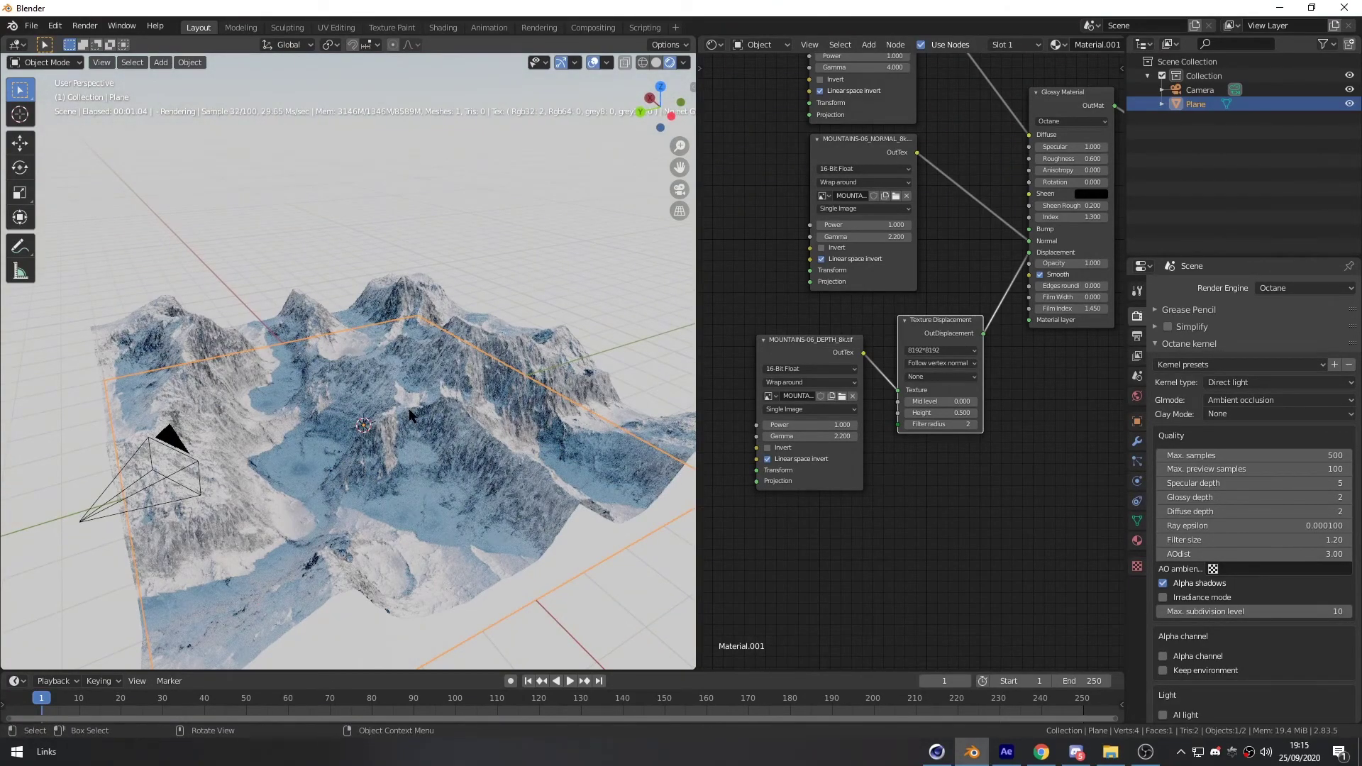
middle_click_drag(992, 587, 940, 586)
middle_click_drag(1034, 399, 1048, 445)
middle_click_drag(391, 497, 461, 502)
key("KP_0")
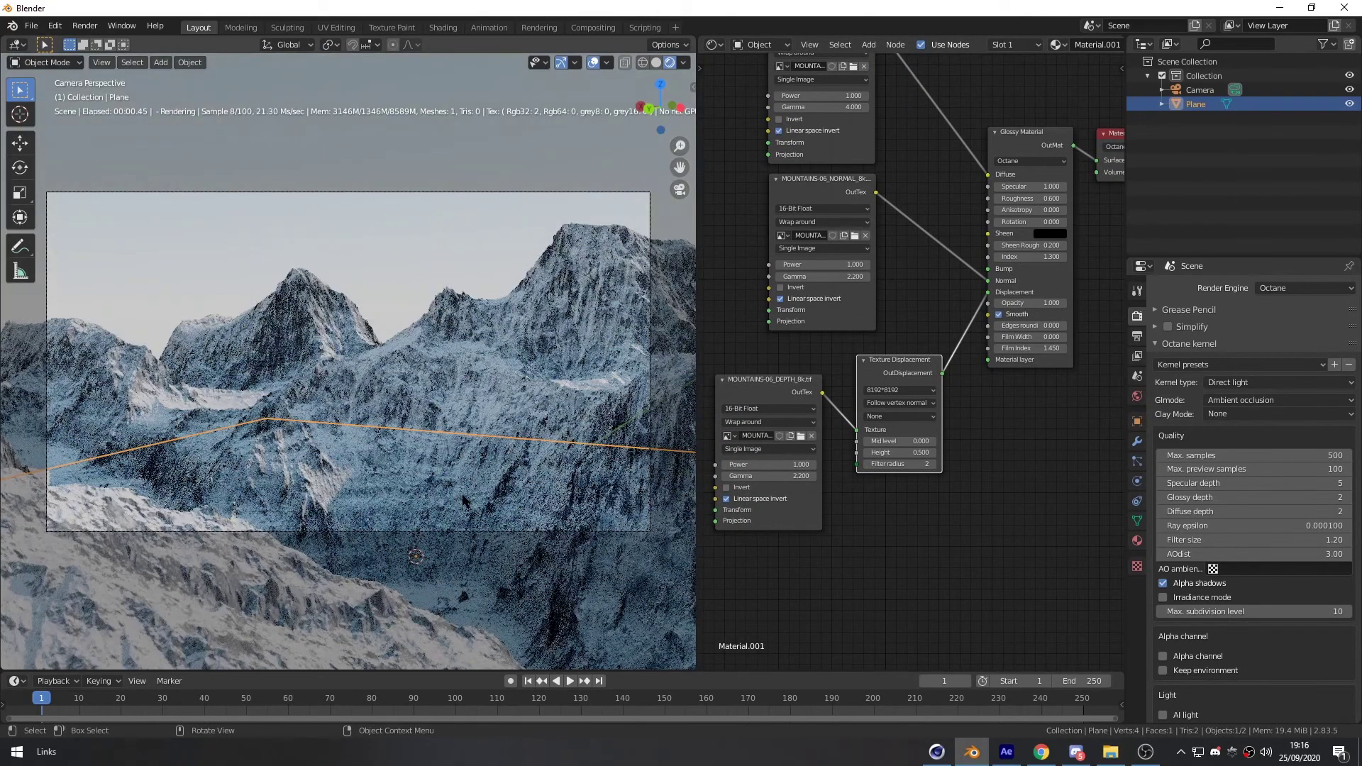
middle_click_drag(495, 406, 504, 456)
scroll(476, 429, "down", 6)
Add a cube at the terrain's centre and scale it up about 5 times so it encloses the whole landscape
left_click(1253, 199)
middle_click_drag(383, 349, 347, 357)
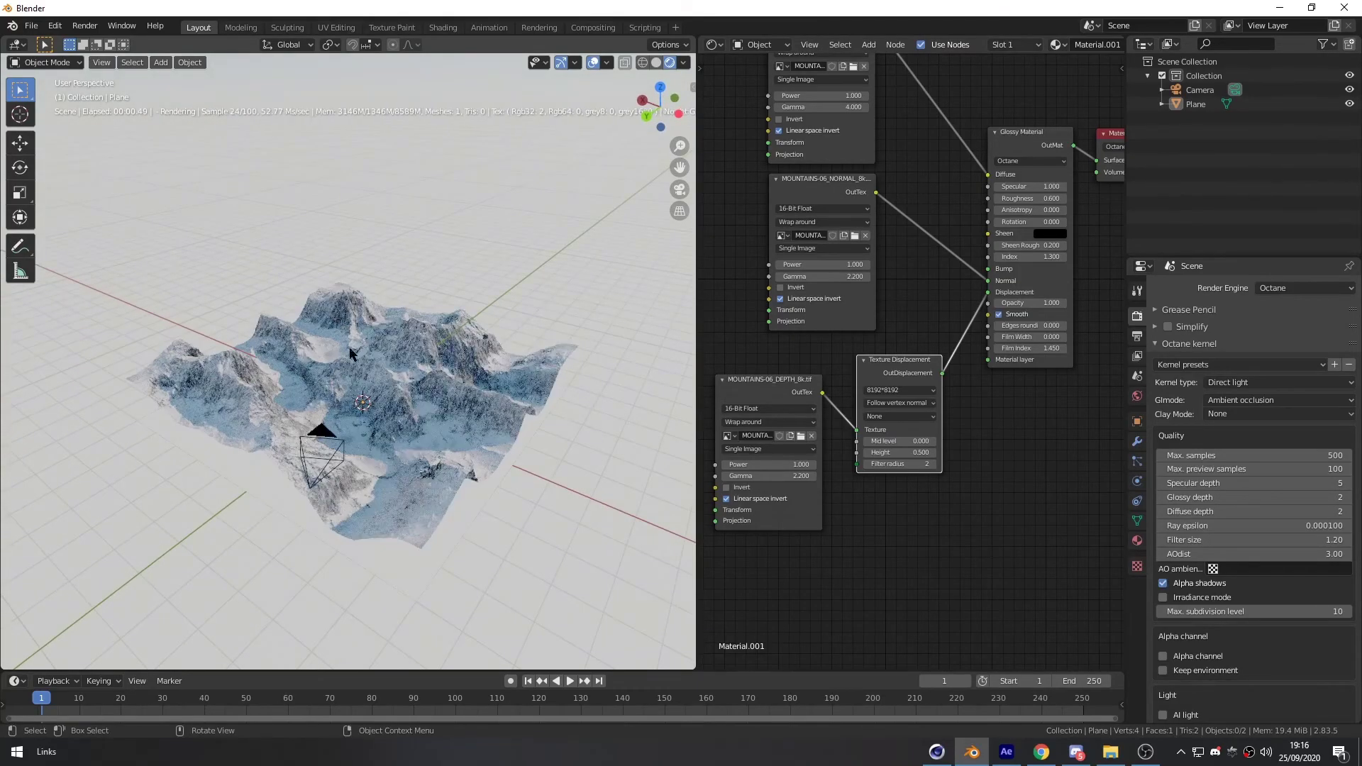
scroll(940, 491, "down", 2)
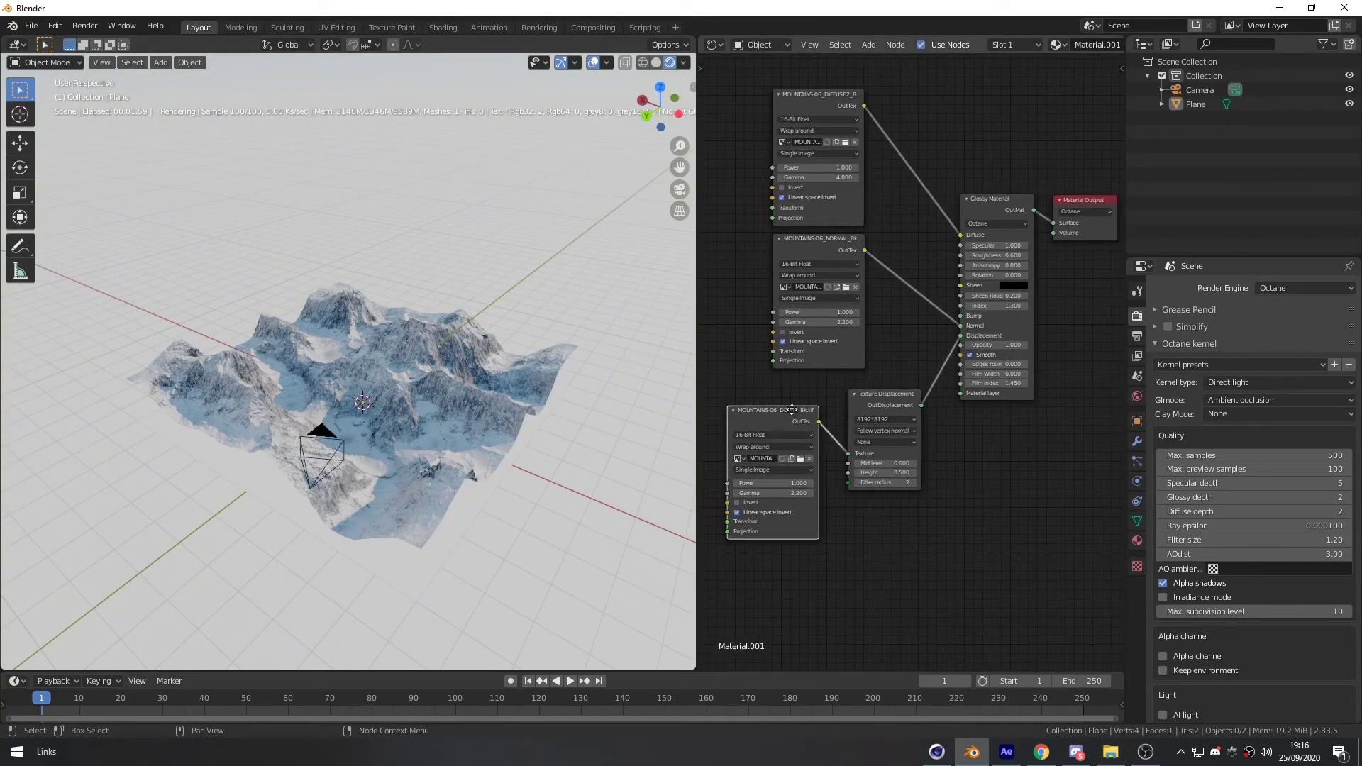
left_click_drag(792, 415, 797, 413)
key("shift+a")
mouse_move(376, 317)
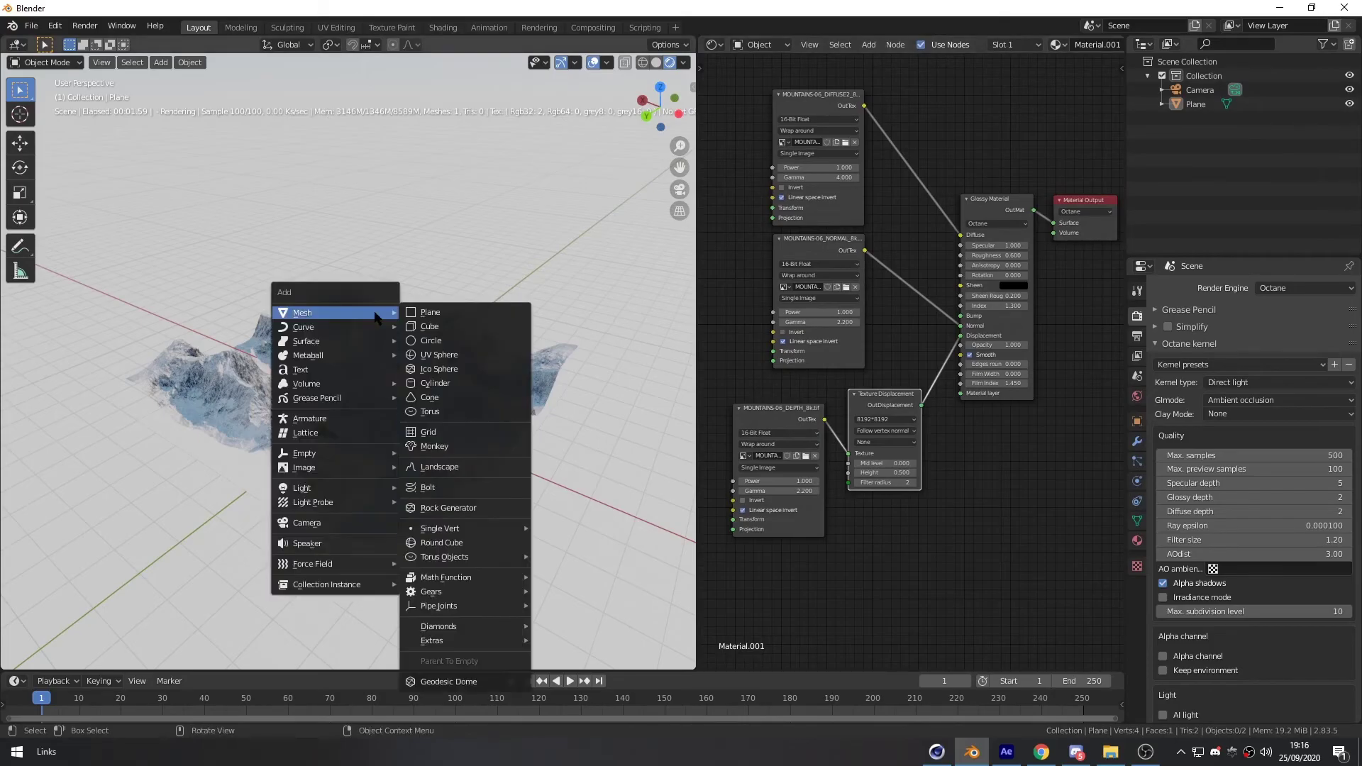
left_click(423, 325)
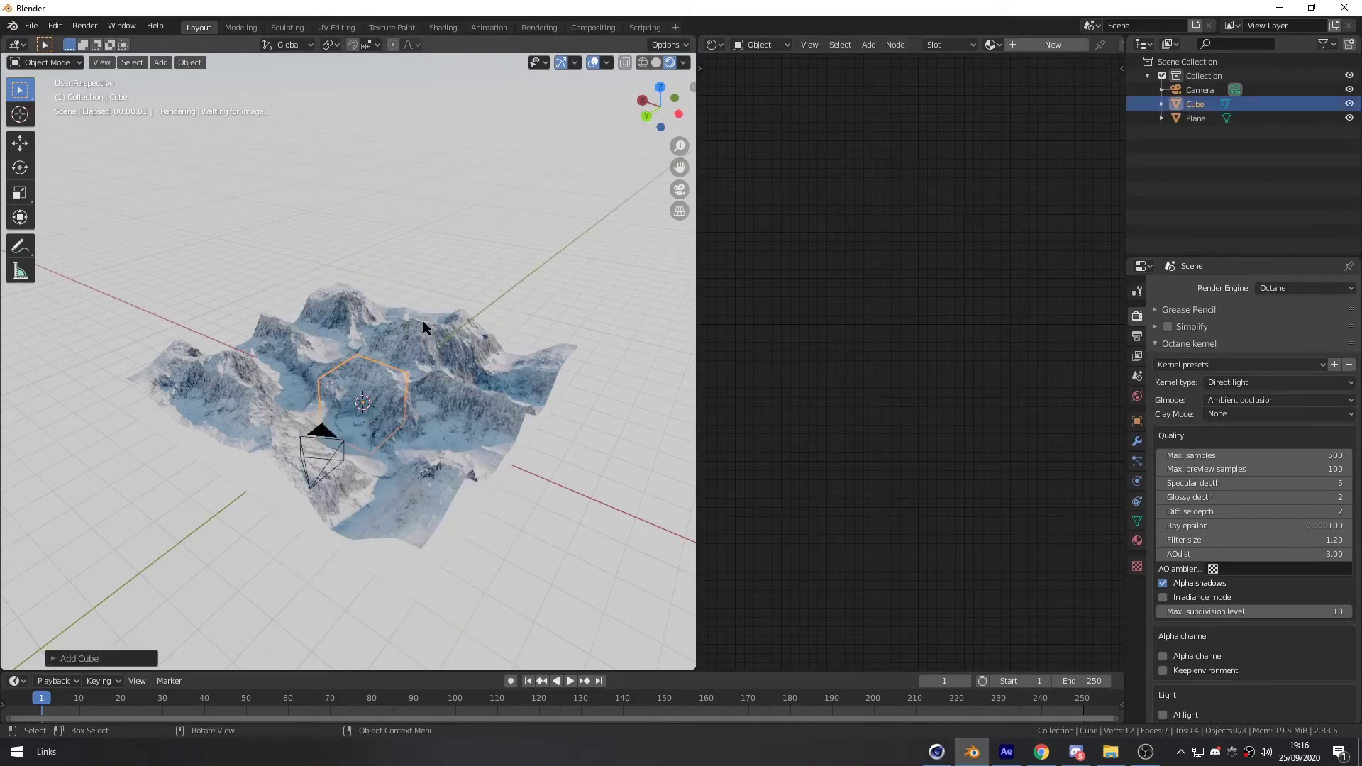
key("s")
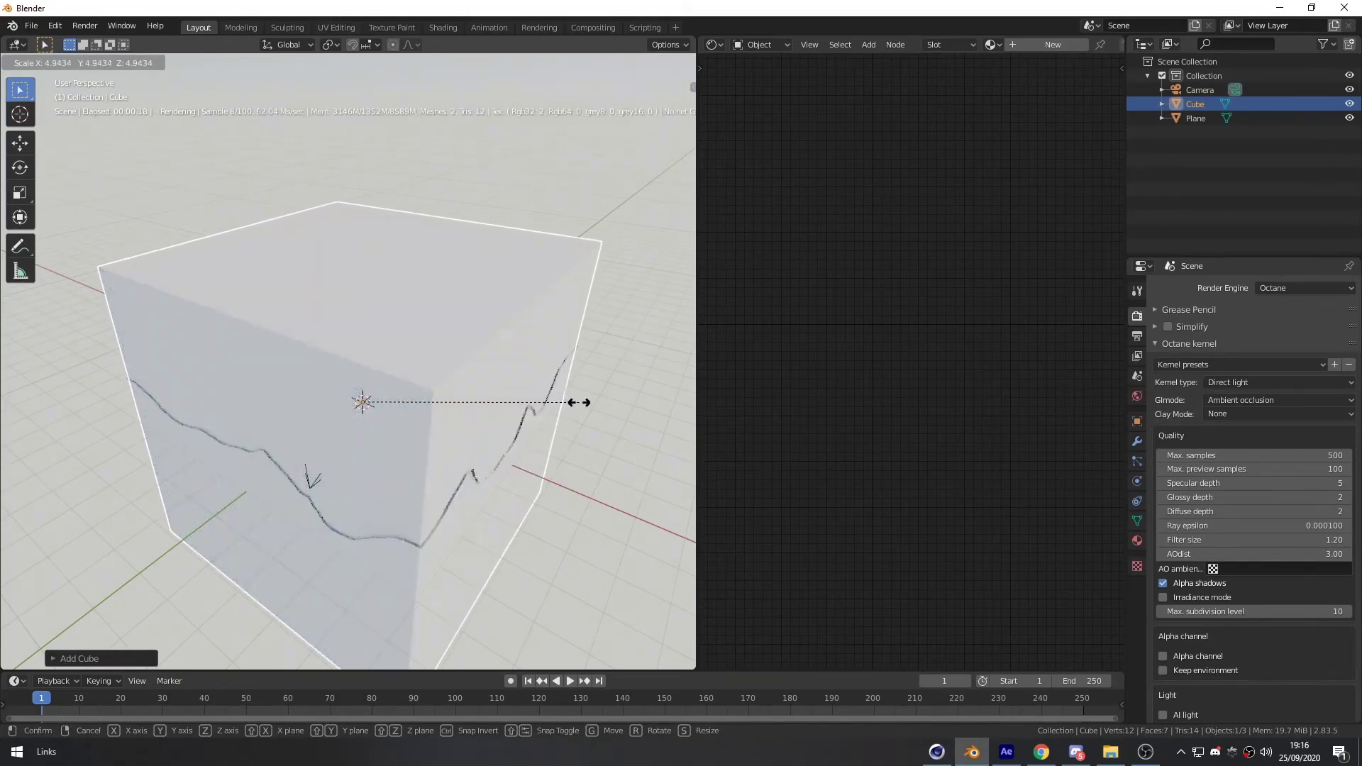
left_click(580, 403)
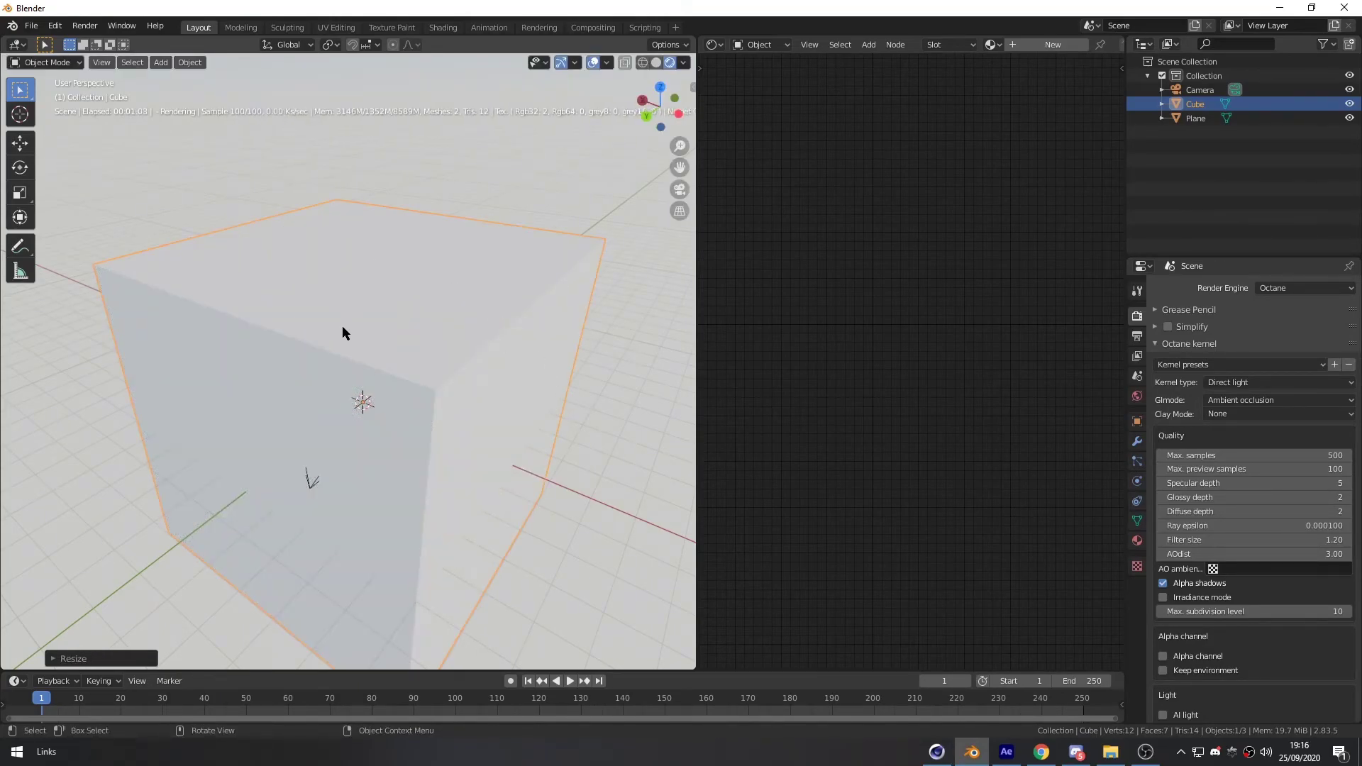
Try to move the camera backwards out through the nearest face of the enclosing cube
middle_click_drag(341, 361, 445, 405)
left_click(509, 445)
middle_click_drag(539, 451, 446, 408)
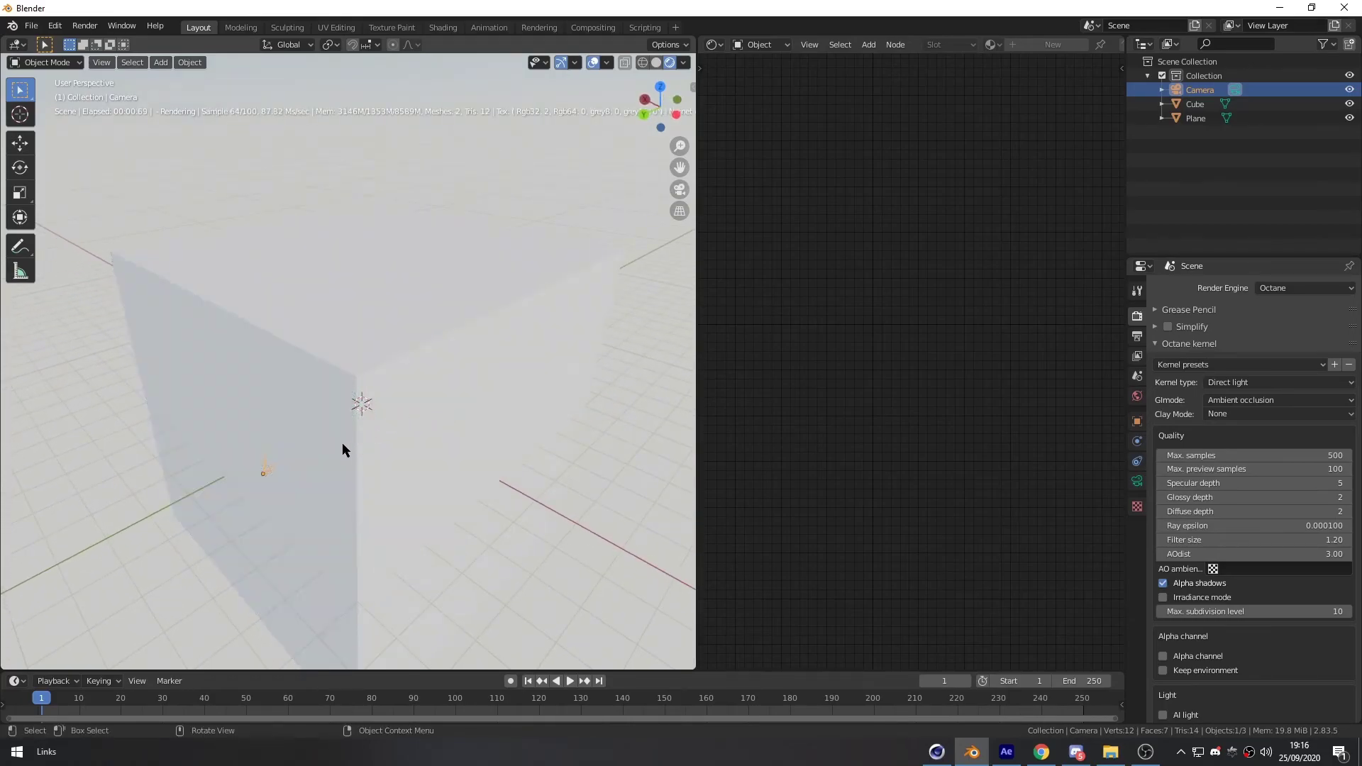
left_click(266, 474)
middle_click_drag(266, 474, 465, 476)
middle_click_drag(551, 462, 491, 479, "shift")
left_click(556, 440)
key("shift+space")
key("g")
key("g")
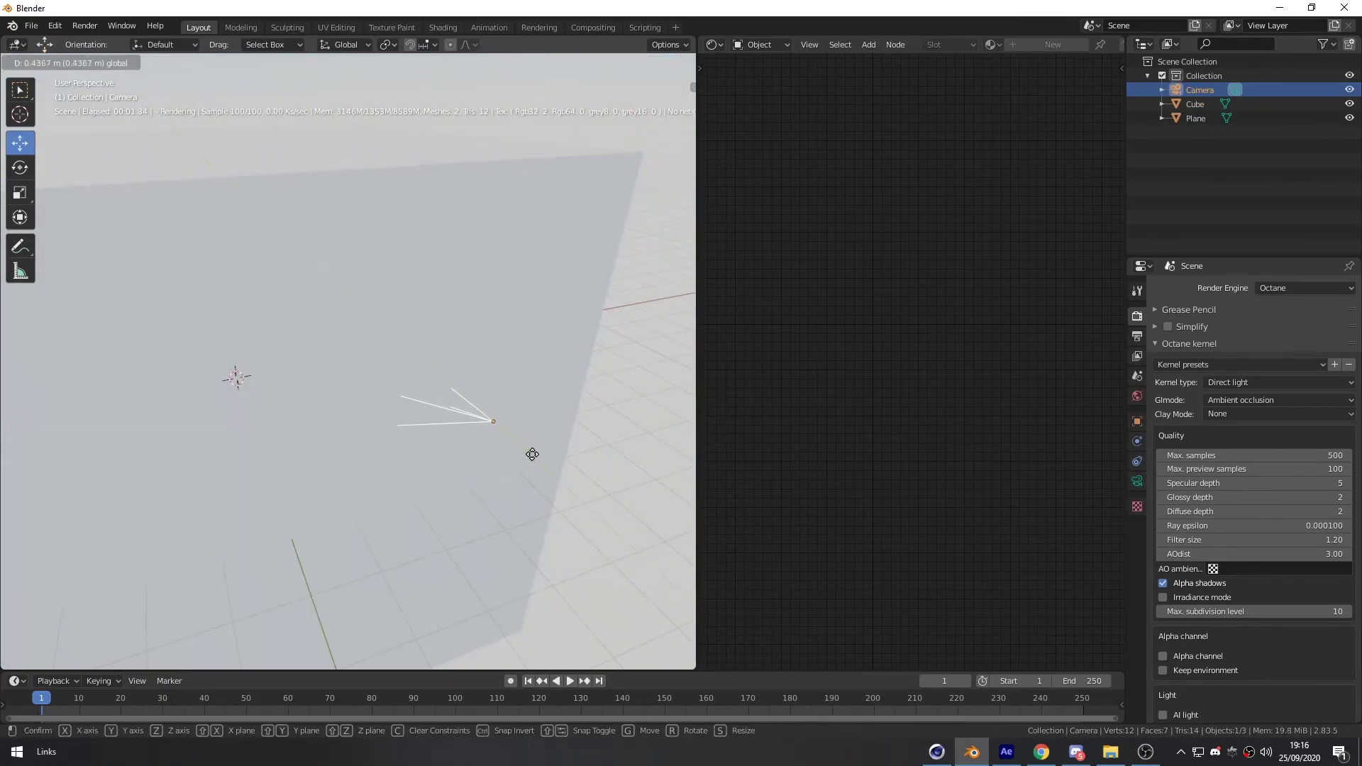
left_click(566, 495)
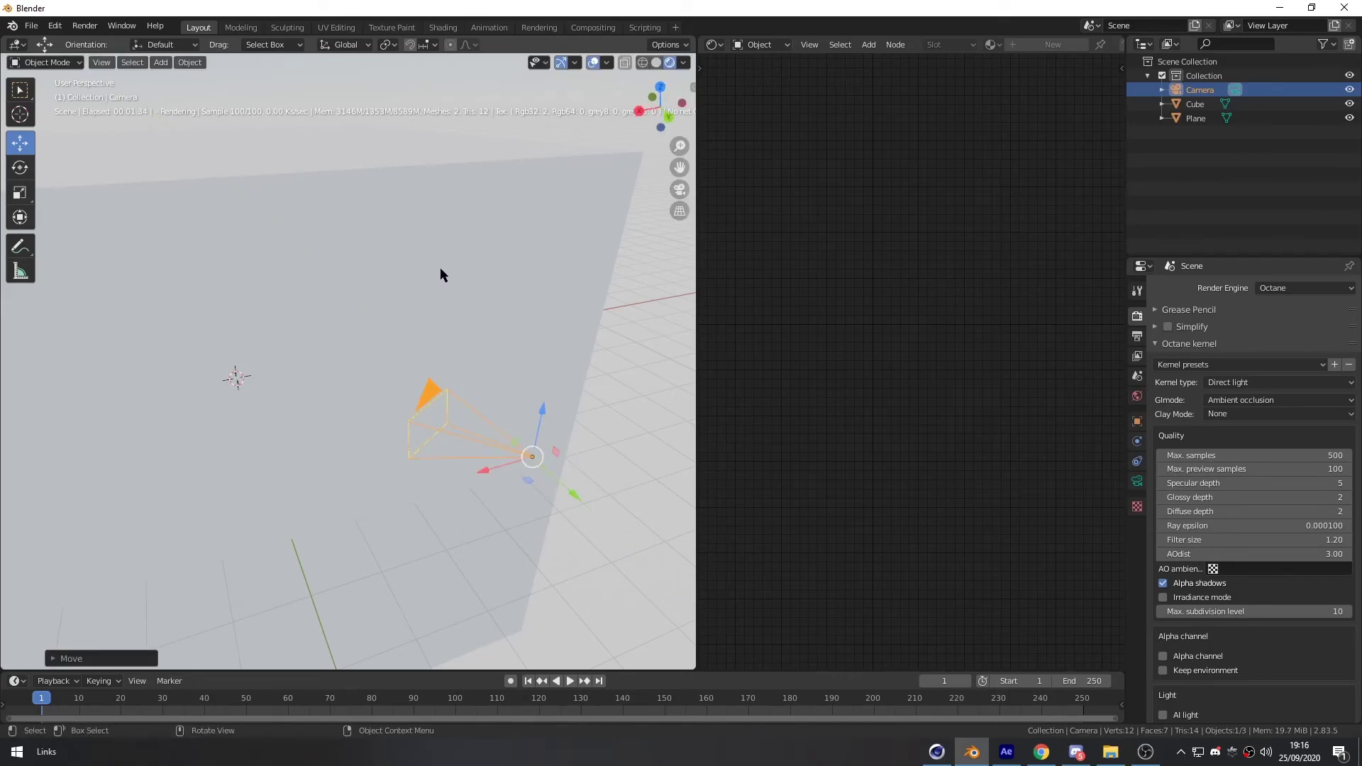
Try a camera position back inside the cube and check its framing through the camera
left_click(392, 305)
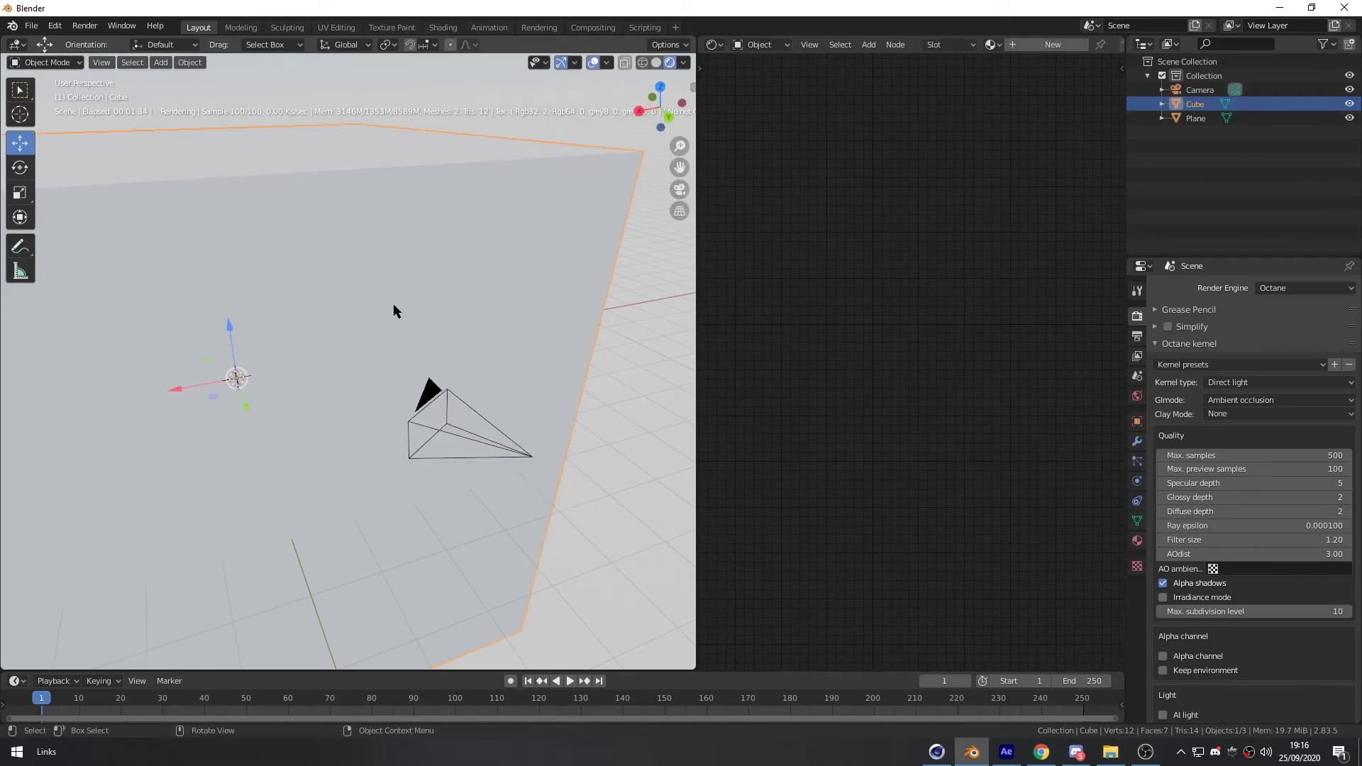
left_click(533, 457)
key("g")
left_click(490, 420)
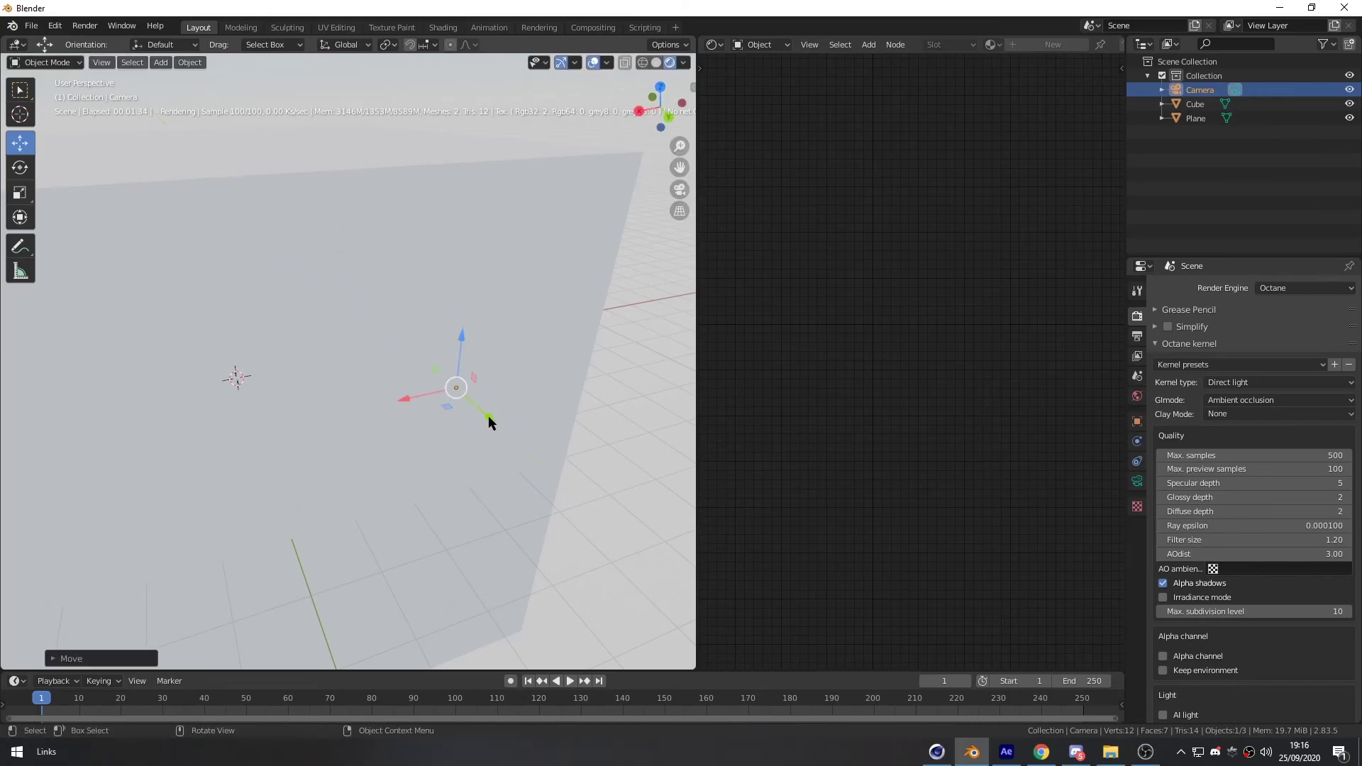
key("KP_0")
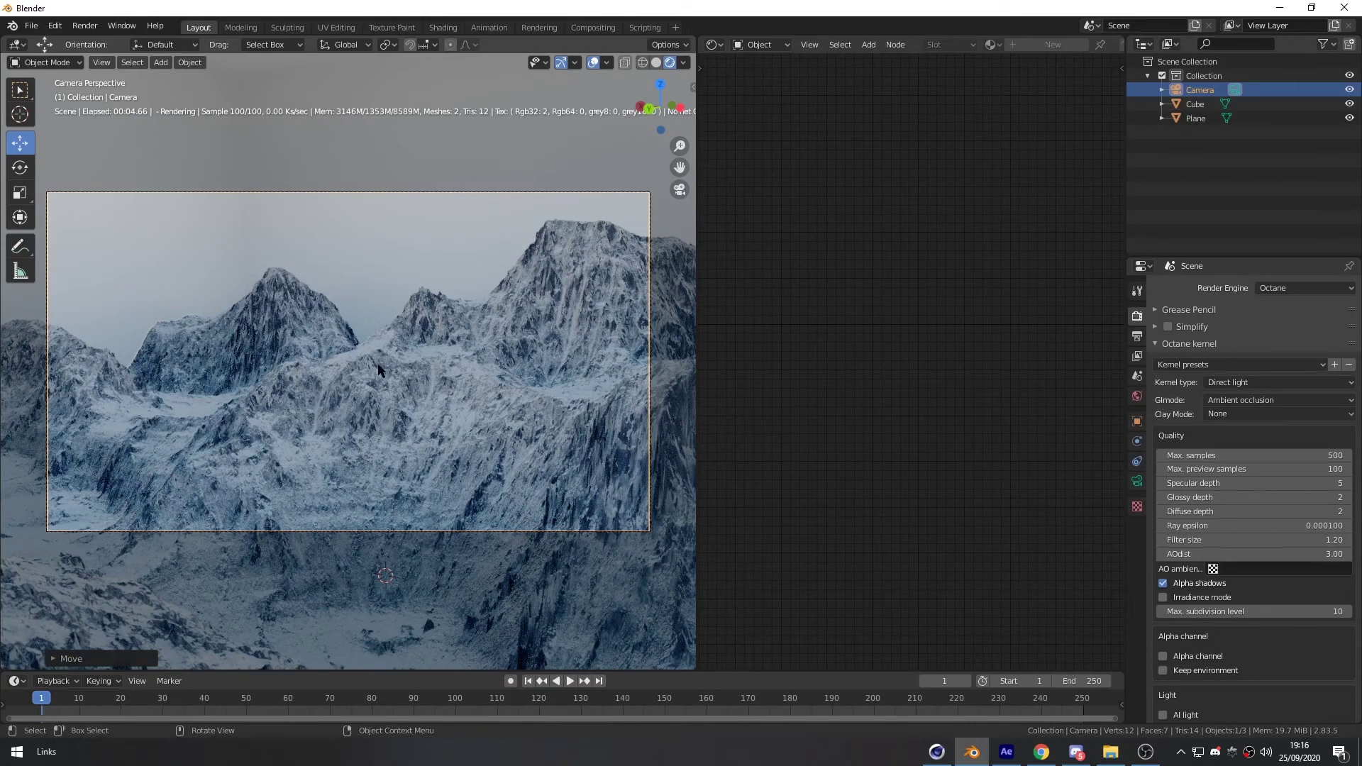
Undo the trial camera moves
key("ctrl+z")
middle_click_drag(408, 313, 420, 410)
scroll(415, 339, "down", 4)
key("ctrl+z")
key("ctrl+z")
key("ctrl+z")
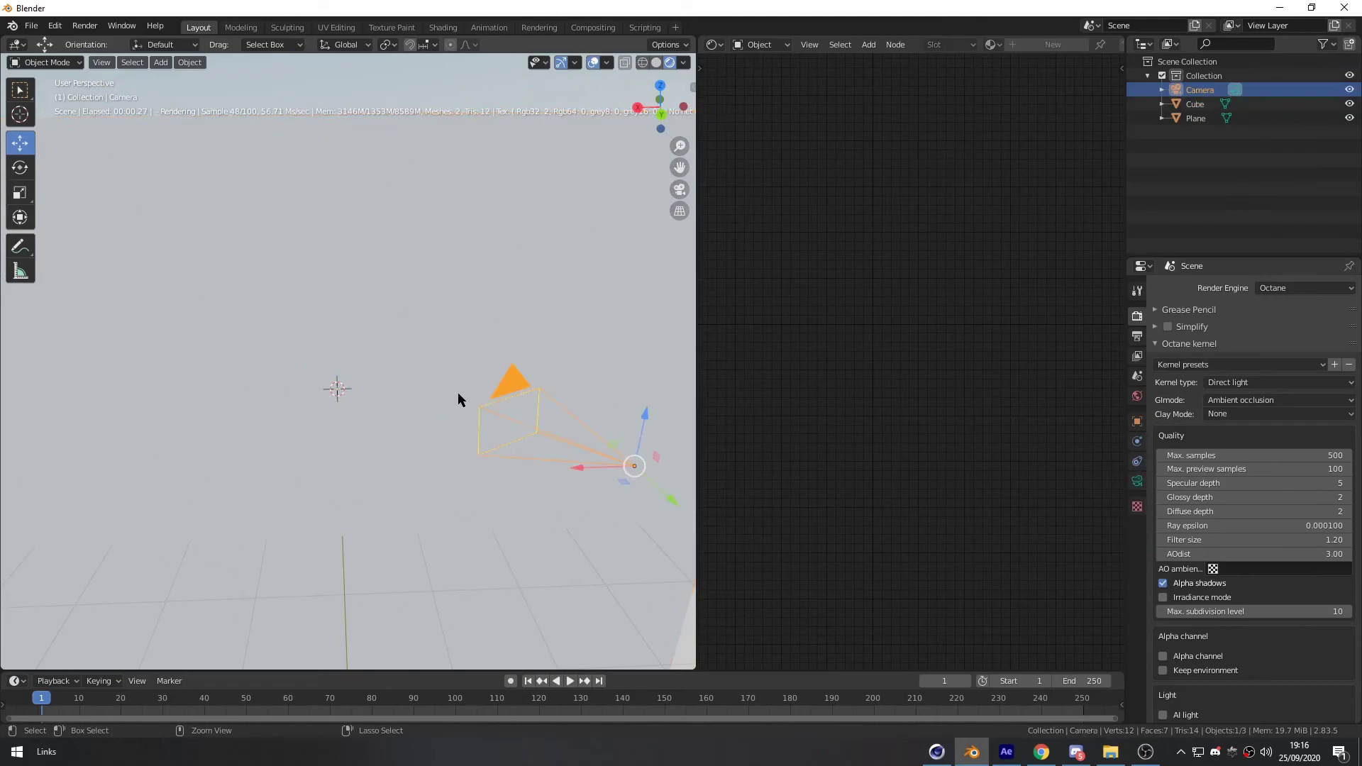
Create a new material for the cube and delete its default Universal Material node
left_click(372, 303)
scroll(445, 350, "down", 5)
mouse_move(418, 343)
middle_mouse_down()
mouse_move(387, 343)
mouse_move(411, 355)
middle_mouse_up()
scroll(410, 356, "up", 1)
scroll(415, 368, "up", 4)
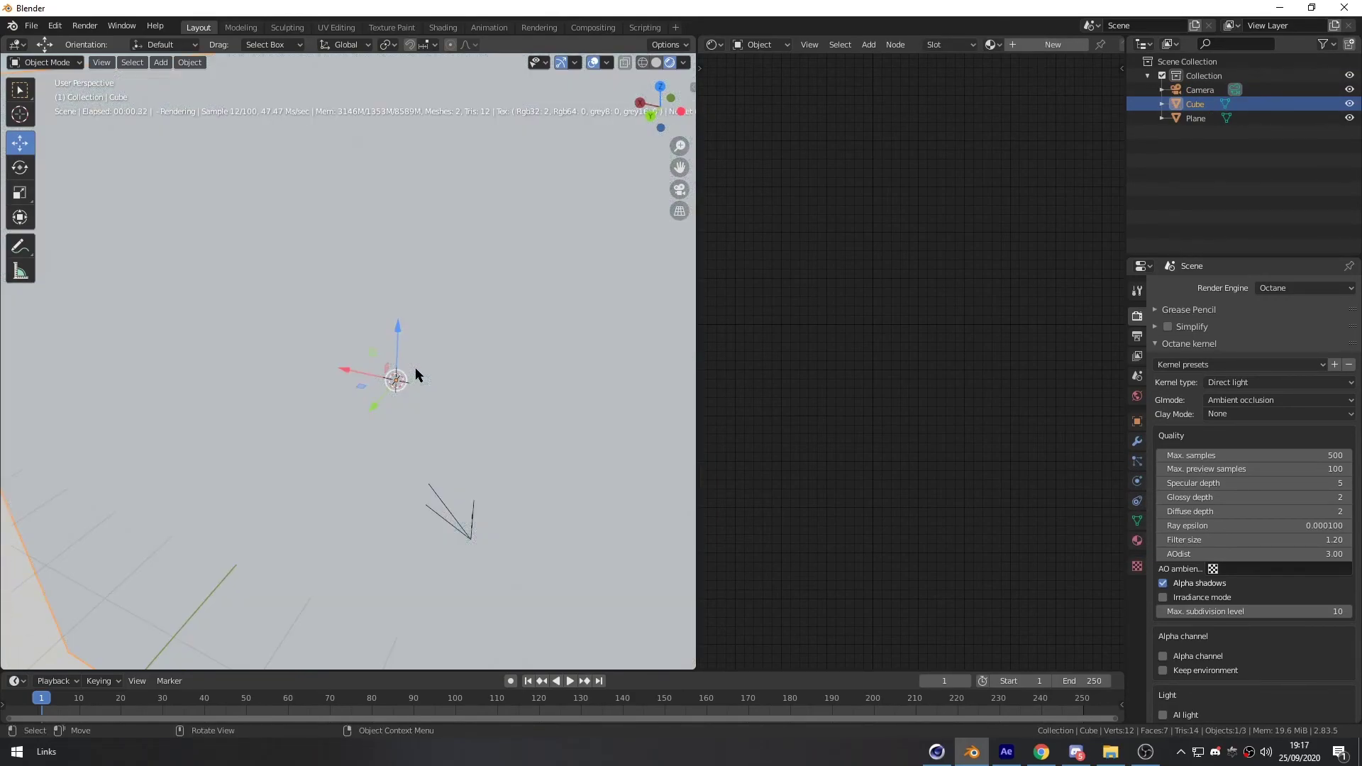
key("KP_0")
mouse_move(380, 308)
middle_mouse_down()
mouse_move(372, 355)
mouse_move(386, 329)
middle_mouse_up()
middle_click_drag(261, 513, 378, 464)
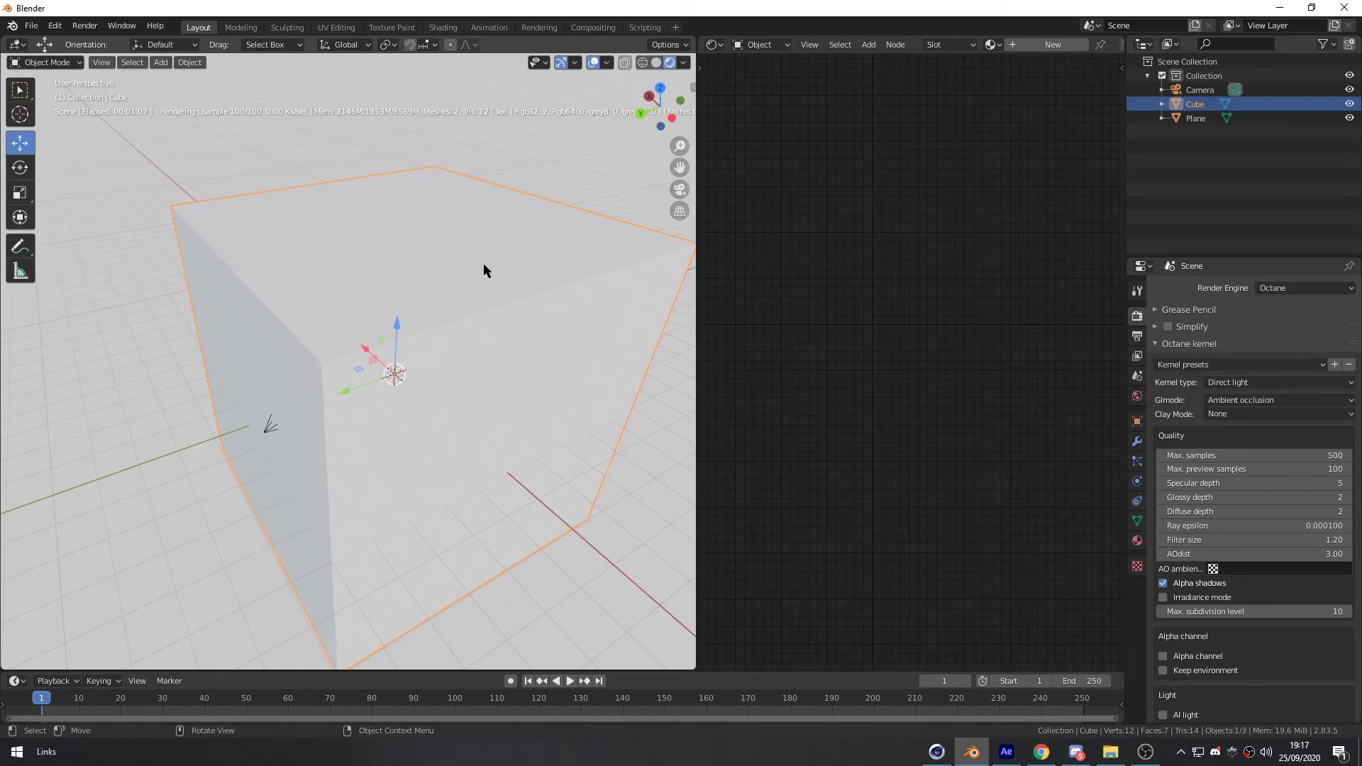
left_click(1048, 48)
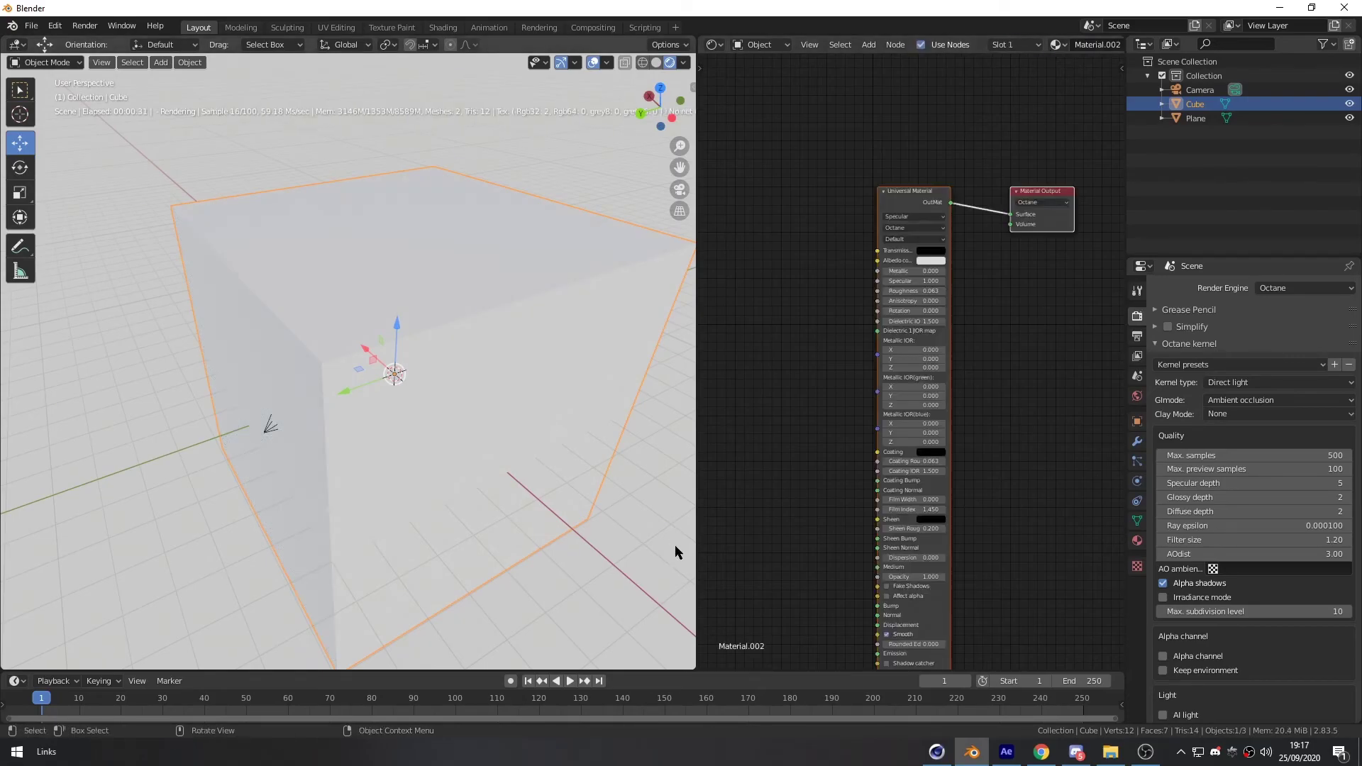
middle_click_drag(829, 388, 851, 406)
scroll(826, 361, "up", 4)
left_click_drag(855, 142, 911, 186)
key("x")
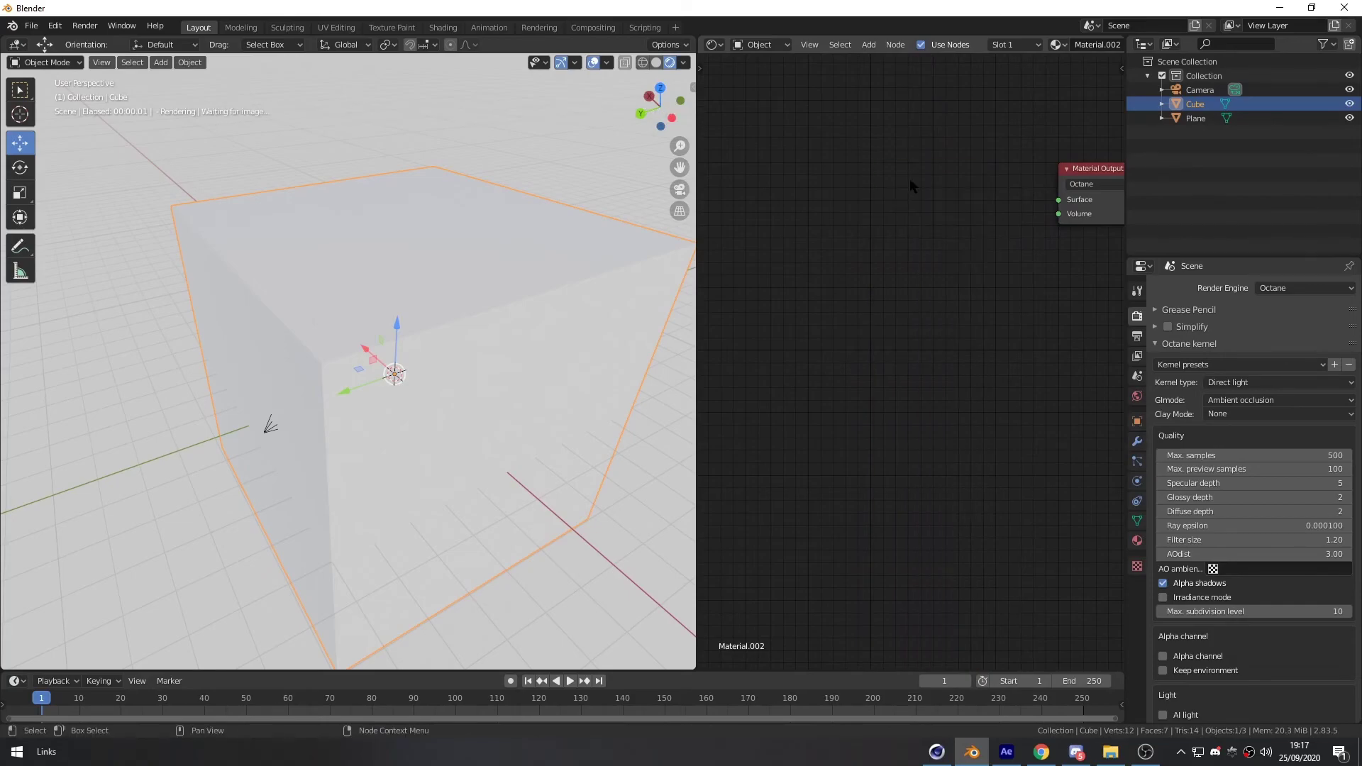
Add a Glossy Material node and connect it to the Surface input of the Material Output
key("shift+a")
left_click(867, 200)
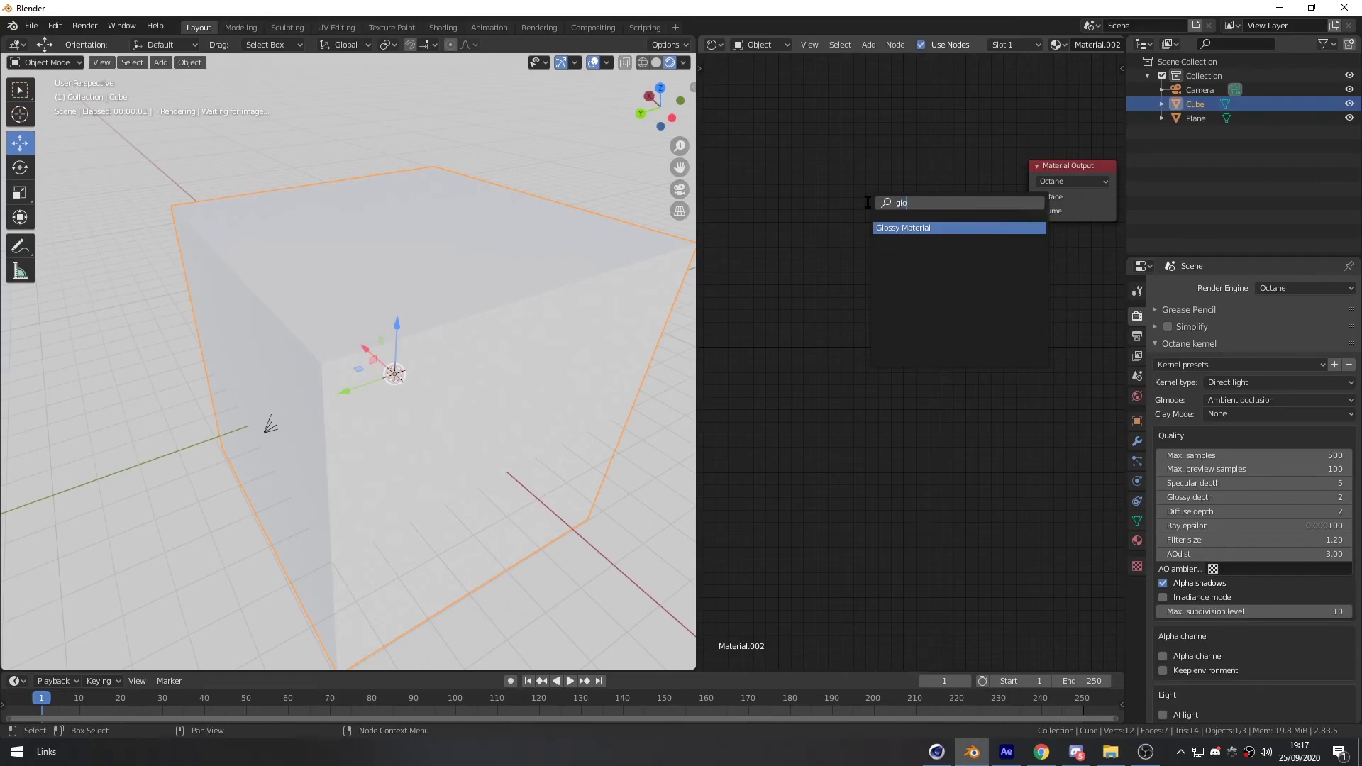
type("s")
key("Return")
left_click(871, 164)
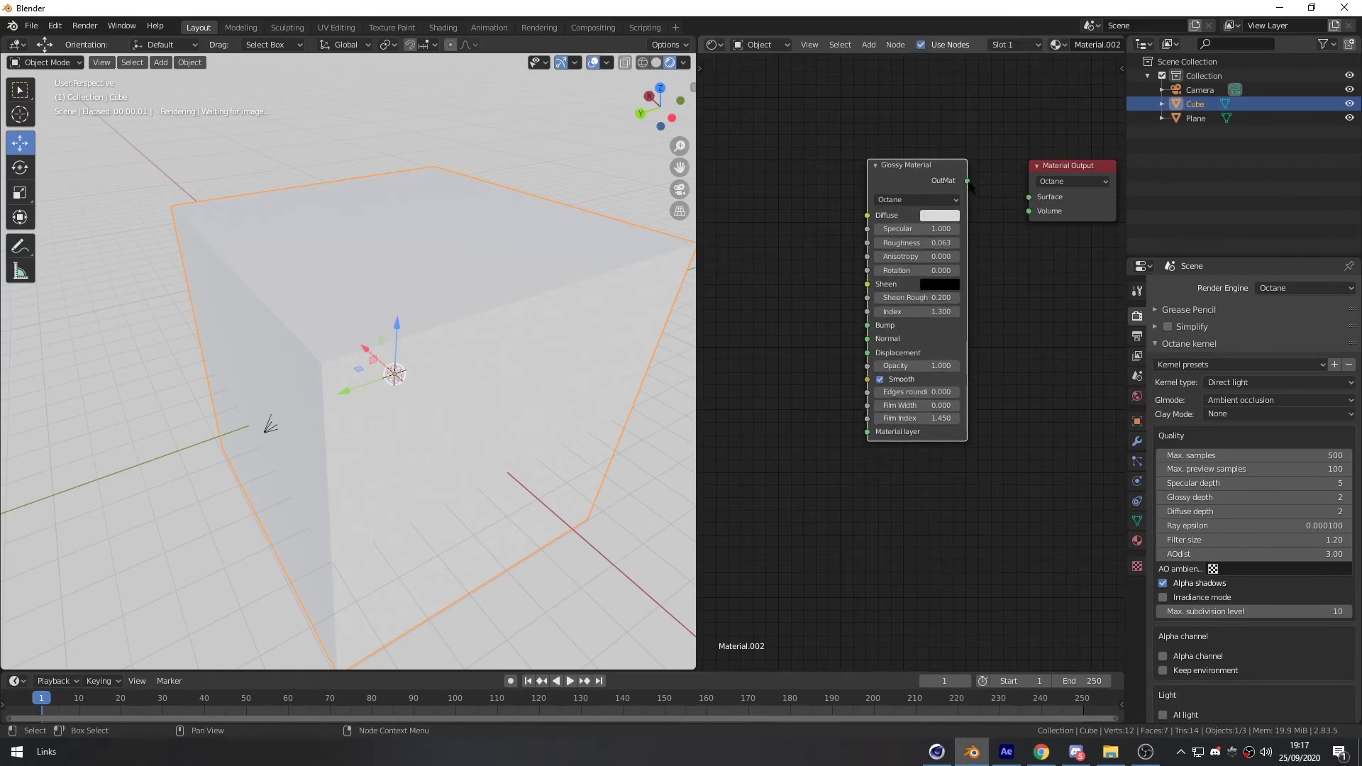
left_click_drag(929, 166, 969, 168)
middle_click_drag(834, 261, 857, 230)
middle_click_drag(870, 279, 911, 302)
scroll(887, 249, "up", 2)
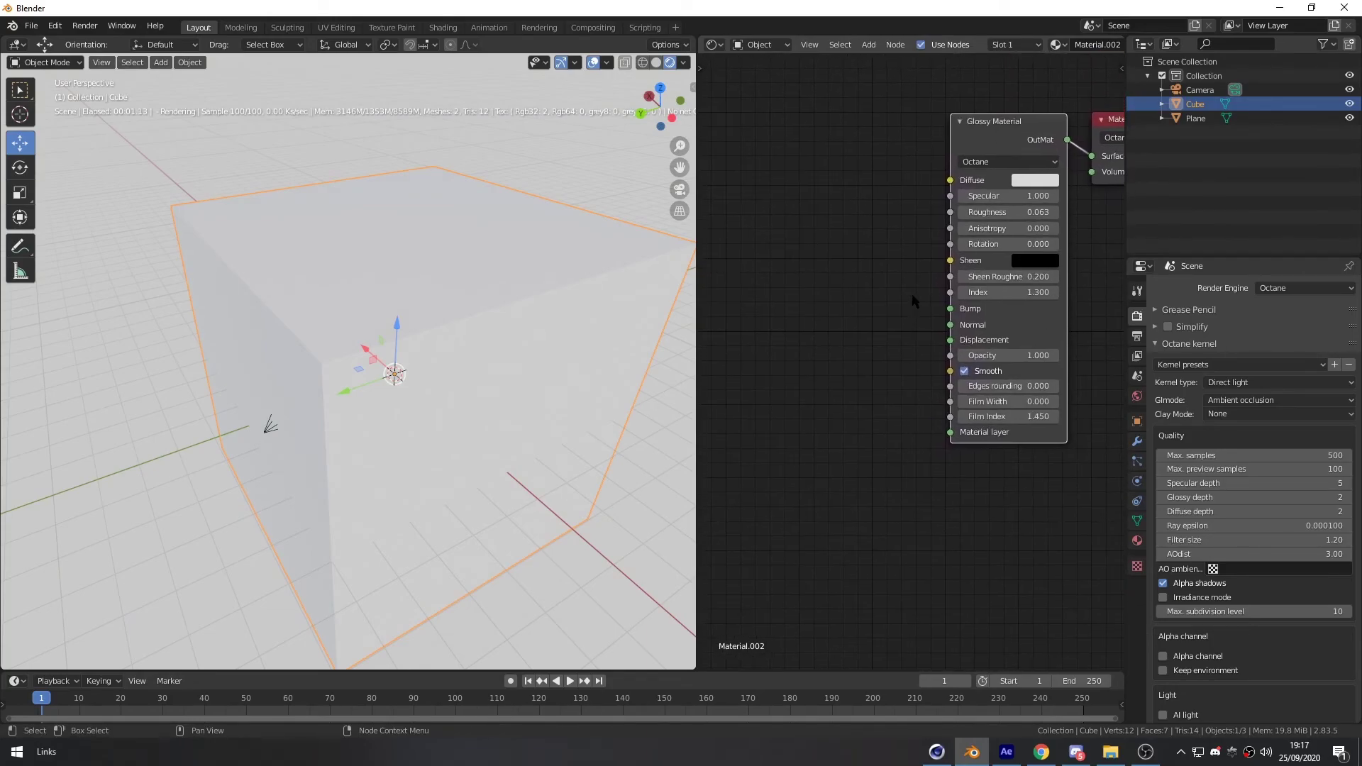
Delete the Glossy Material node from the cube's material
left_click_drag(986, 129, 946, 142)
middle_click_drag(879, 236, 823, 283)
key("x")
Add a Specular Material node and connect its output to the Surface input of the Material Output
key("shift+a")
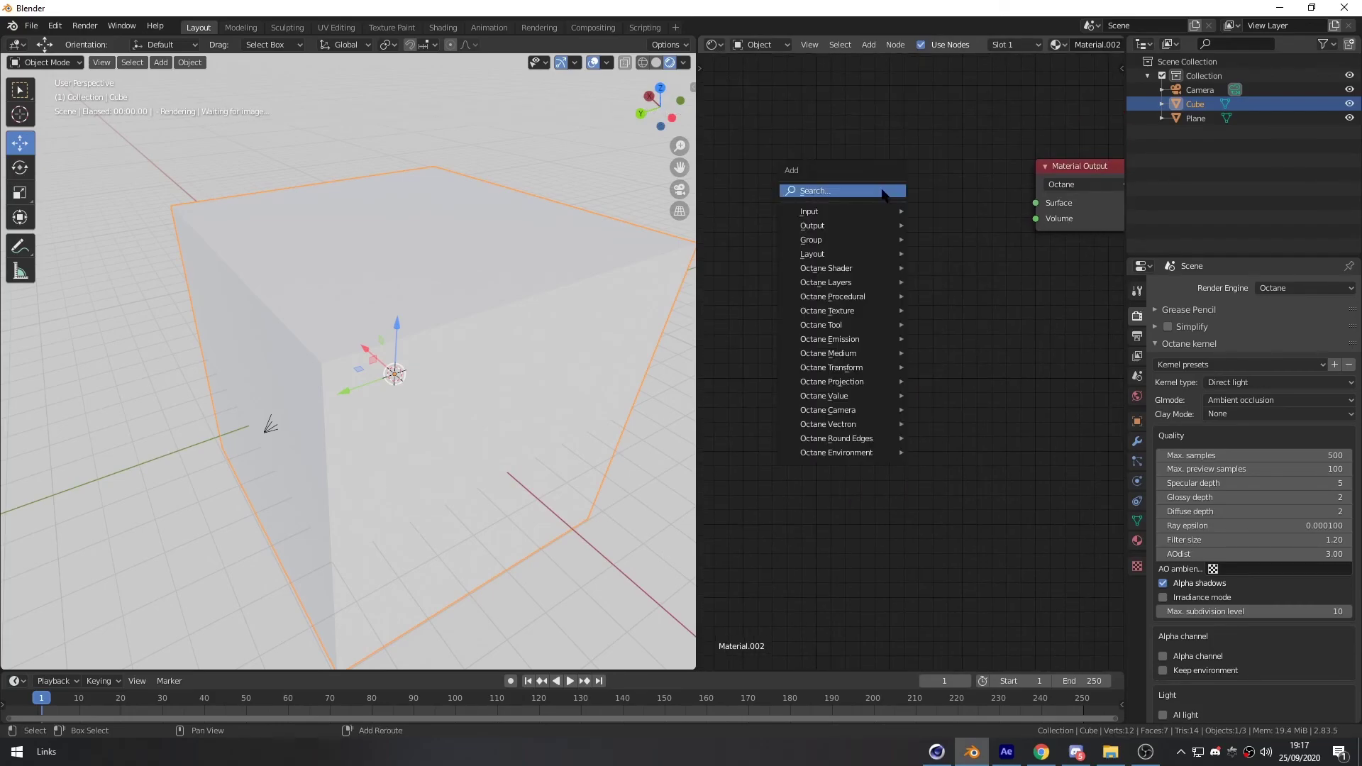
left_click(884, 187)
type("spec")
key("Return")
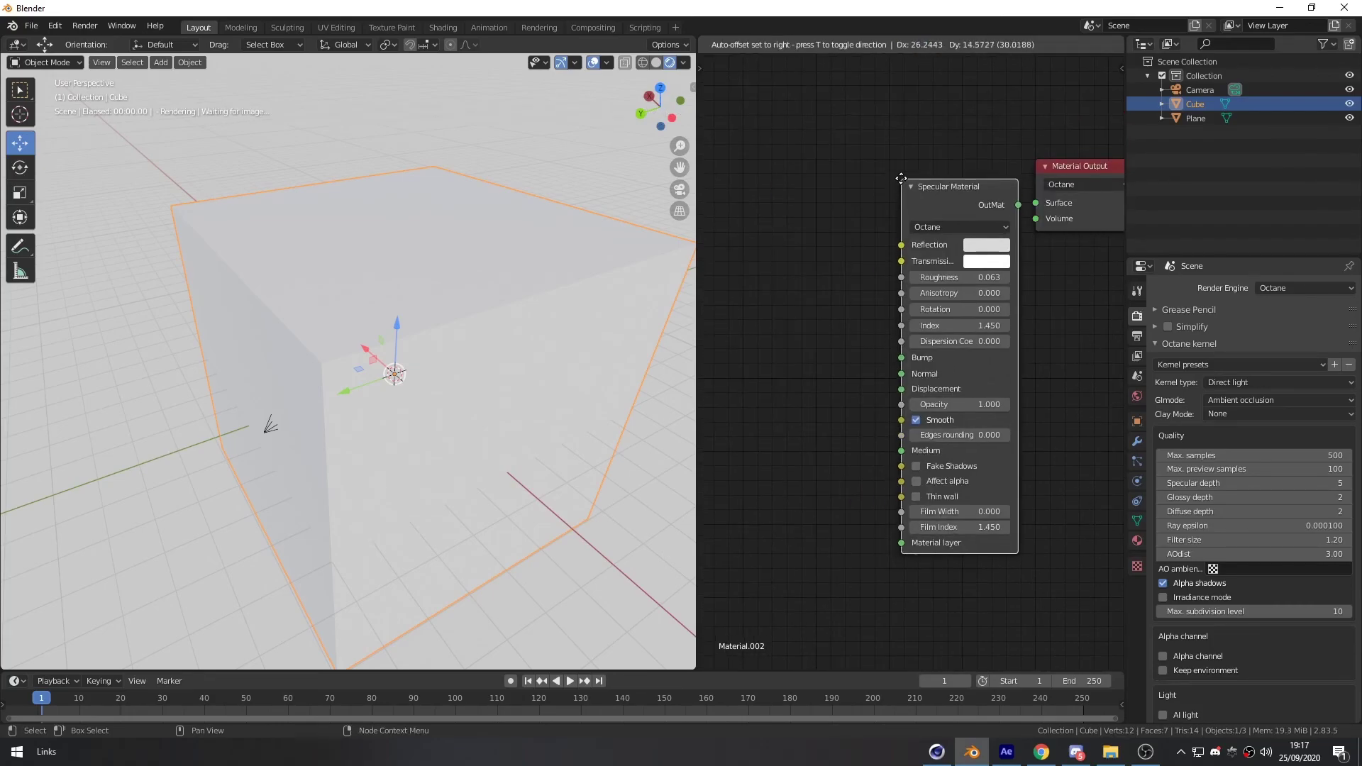
left_click(886, 150)
left_click_drag(927, 159, 919, 164)
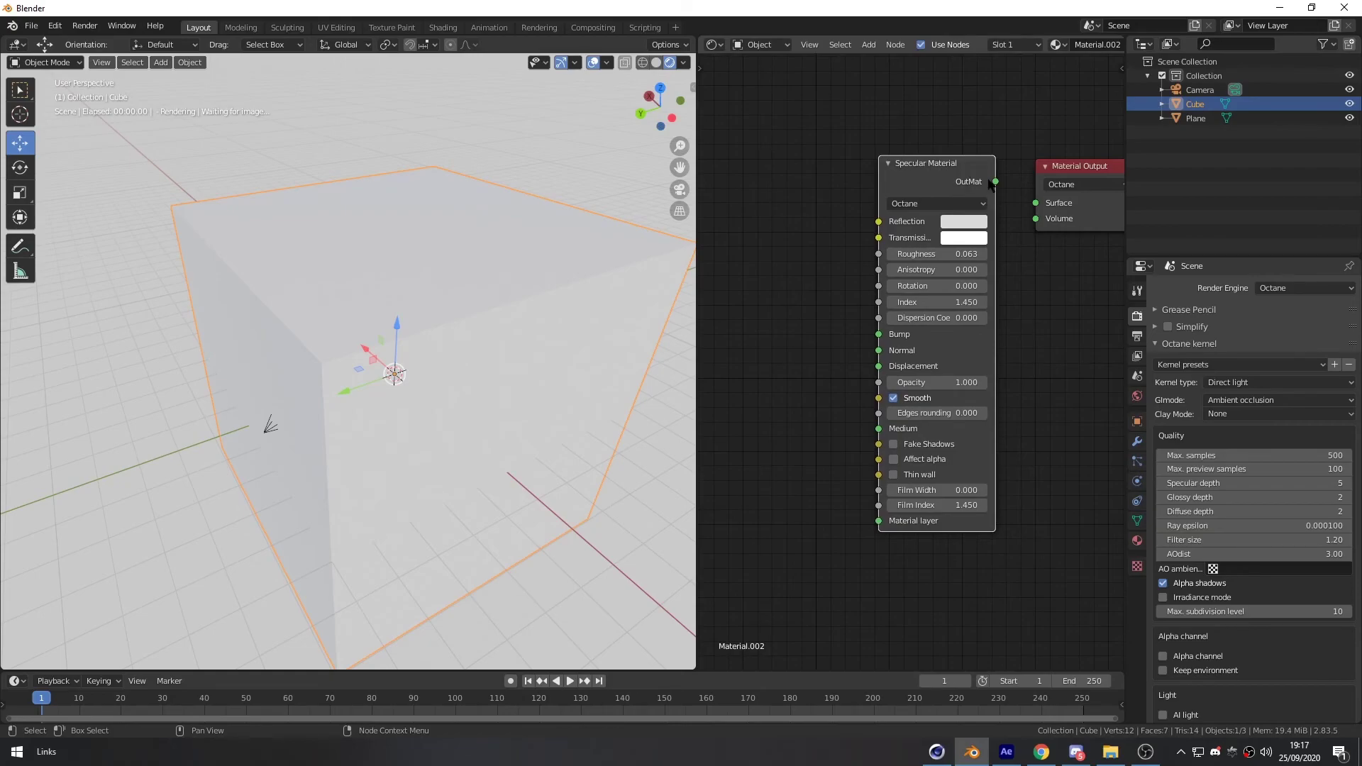
left_click_drag(1038, 206, 1036, 203)
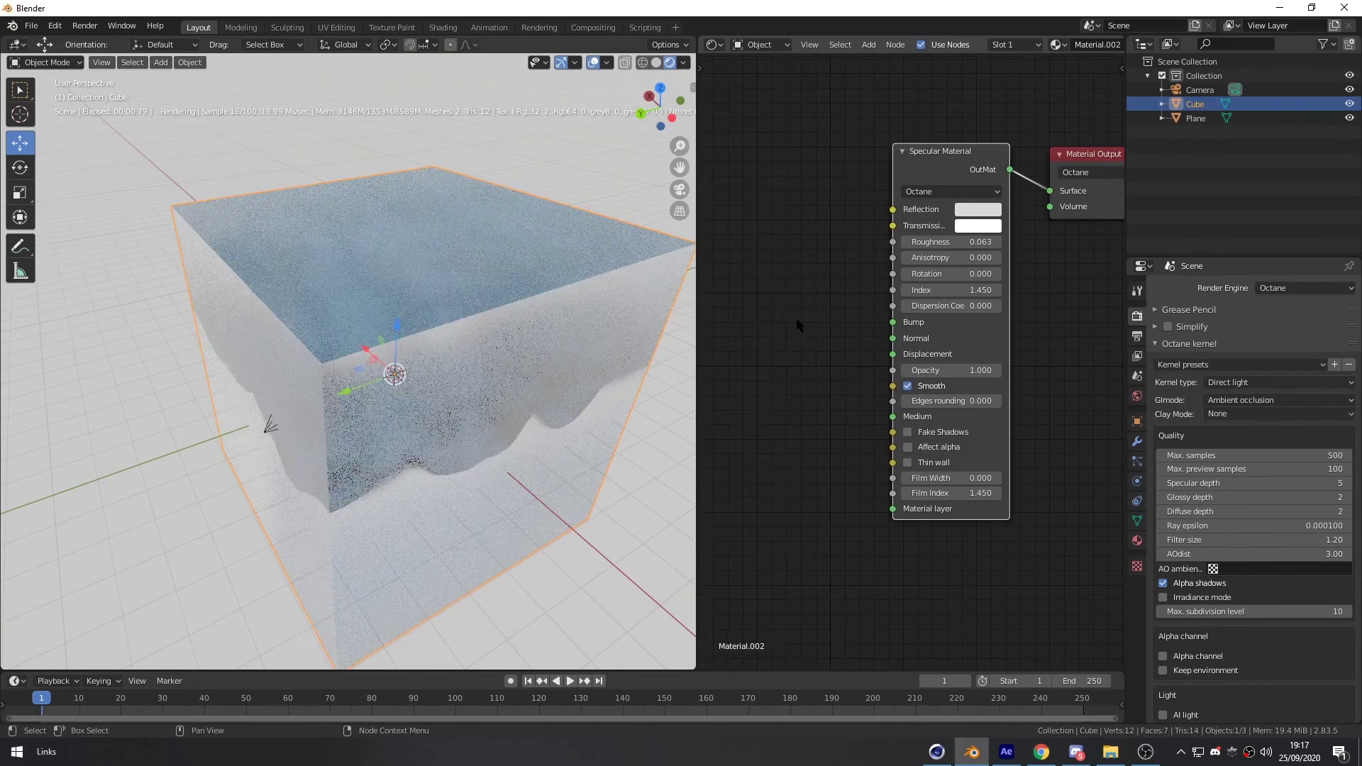
Inspect the cube's specular material from outside and through the camera view
middle_click_drag(433, 427, 435, 388)
key("KP_0")
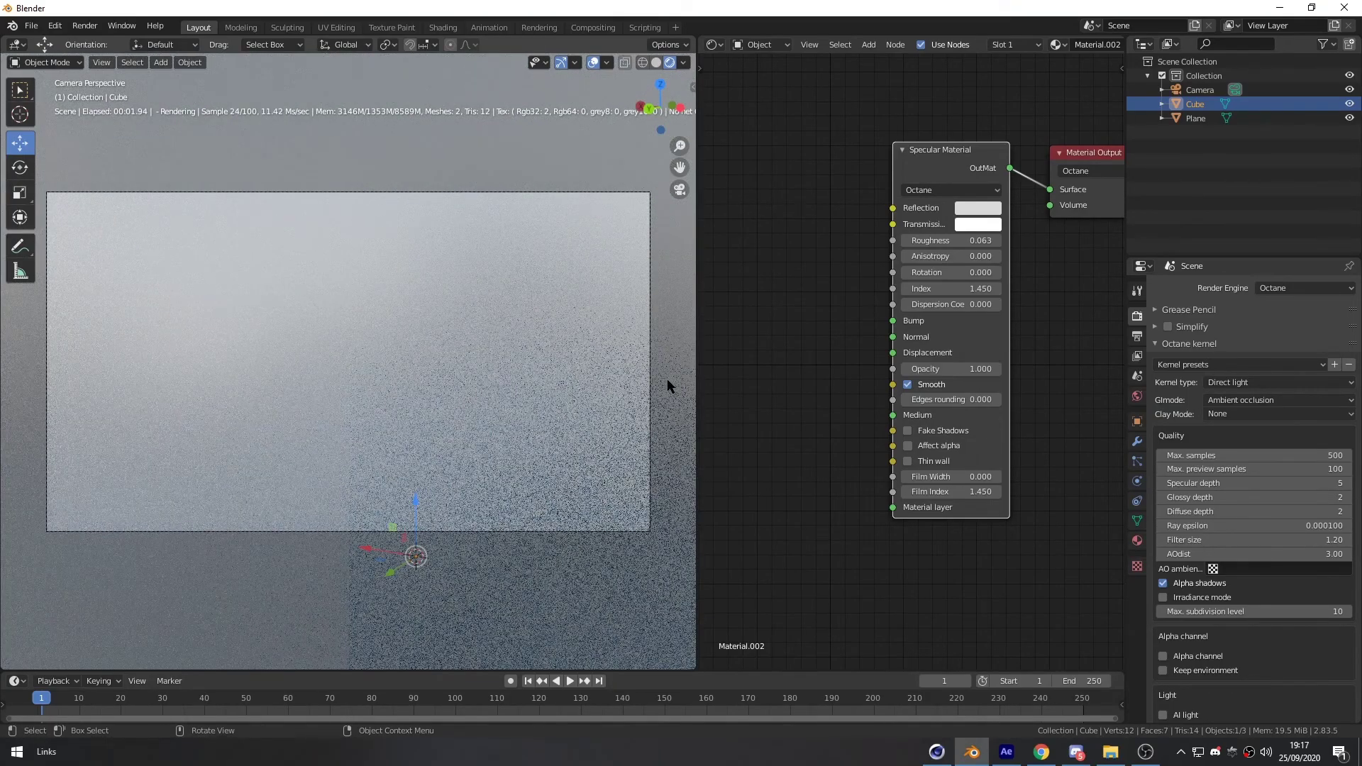
middle_click_drag(500, 374, 465, 415)
scroll(468, 436, "down", 5)
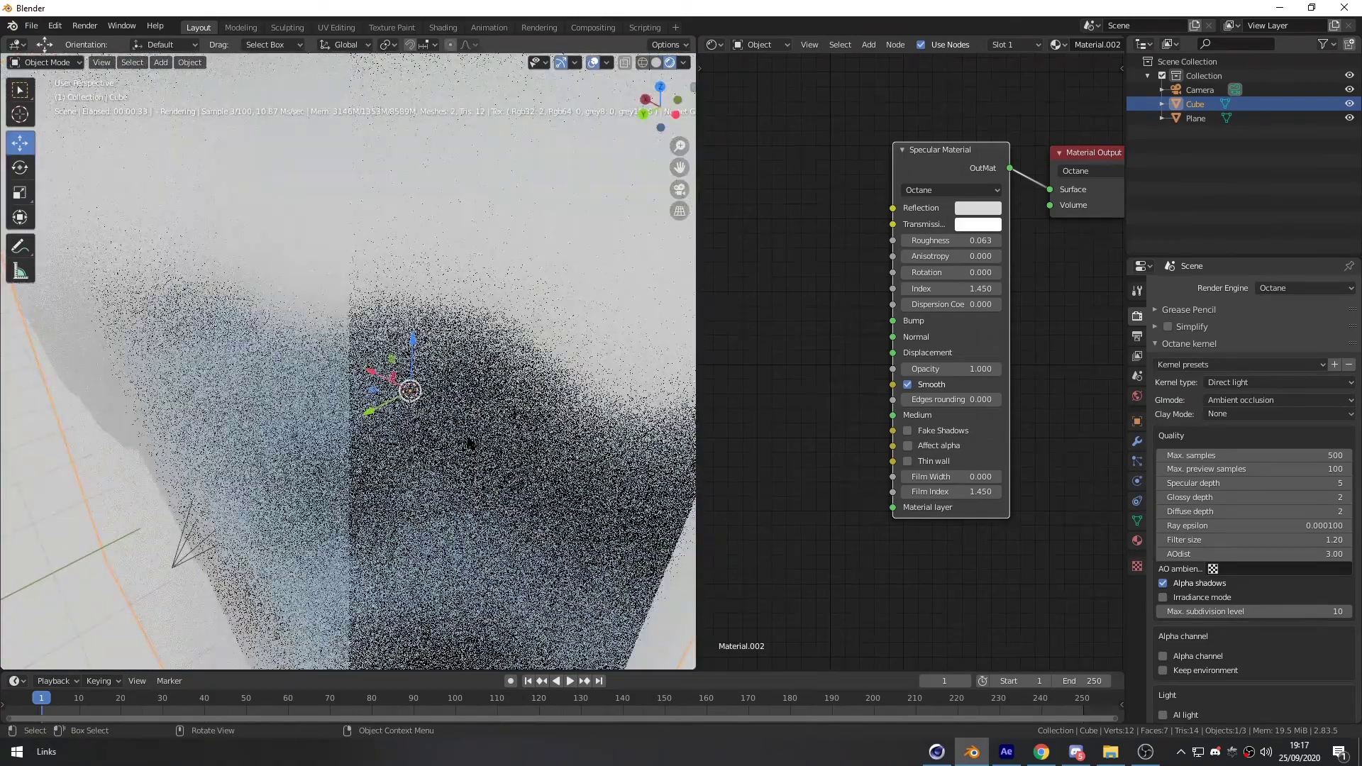
key("KP_0")
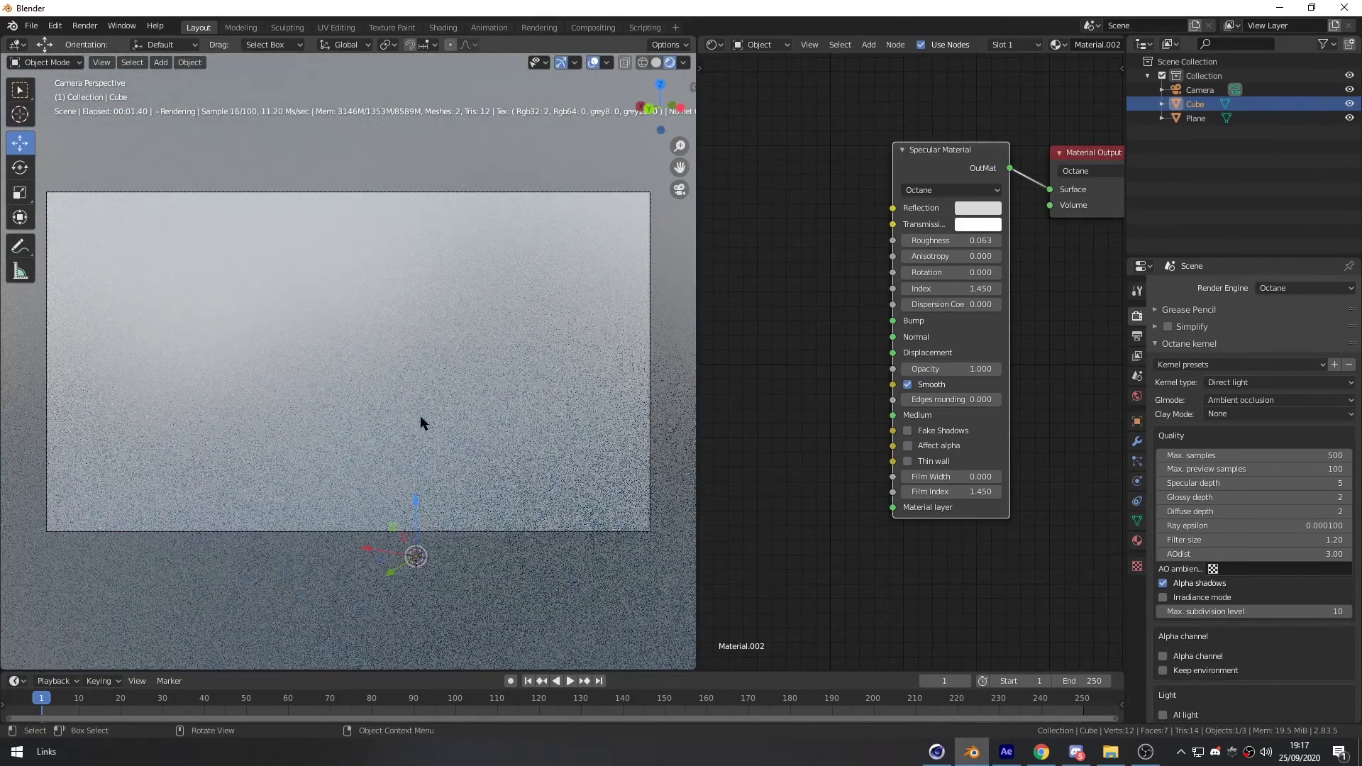
mouse_move(513, 384)
middle_mouse_down()
mouse_move(517, 332)
mouse_move(489, 366)
mouse_move(526, 372)
middle_mouse_up()
scroll(489, 366, "down", 4)
scroll(492, 372, "down", 3)
Add a Scattering Medium node beside the Specular Material node
left_click(793, 375)
middle_click_drag(852, 317, 920, 339)
key("shift+a")
left_click(837, 338)
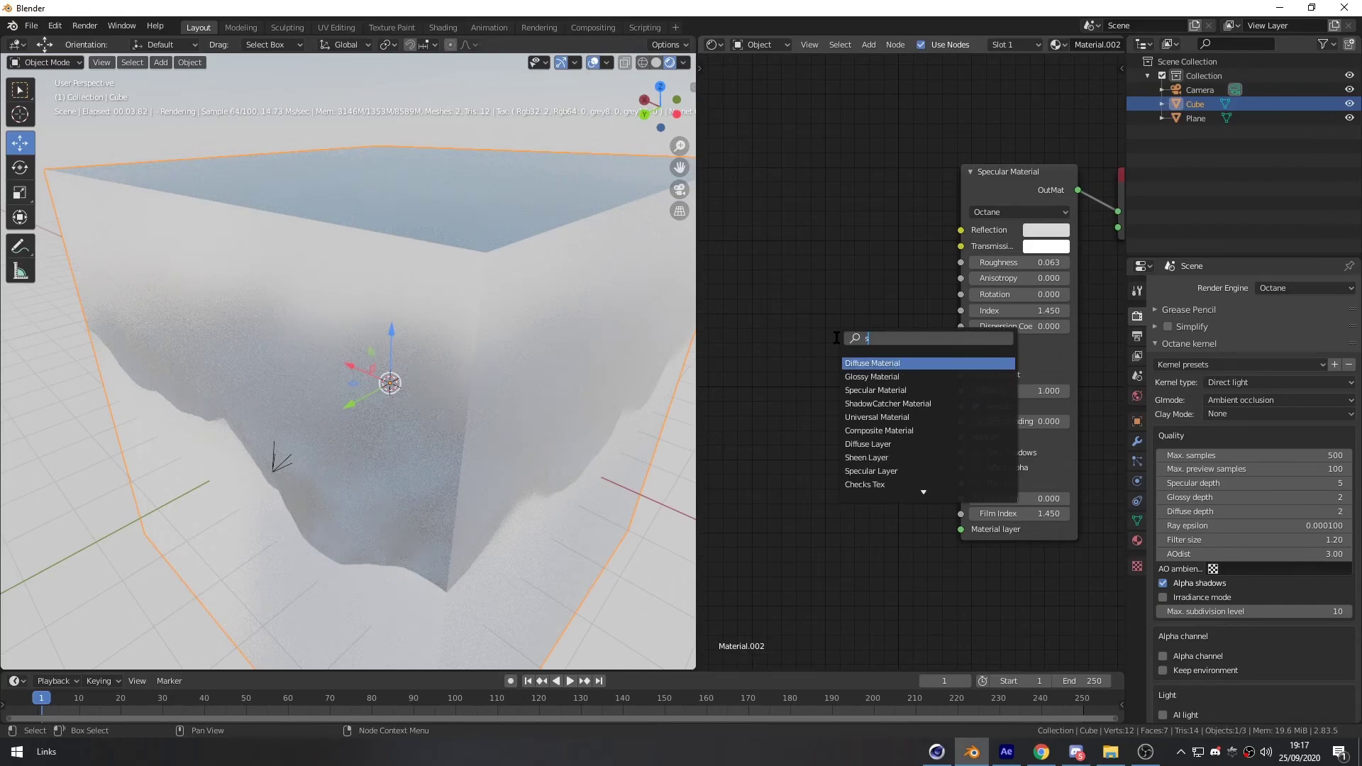
key("Down")
key("Return")
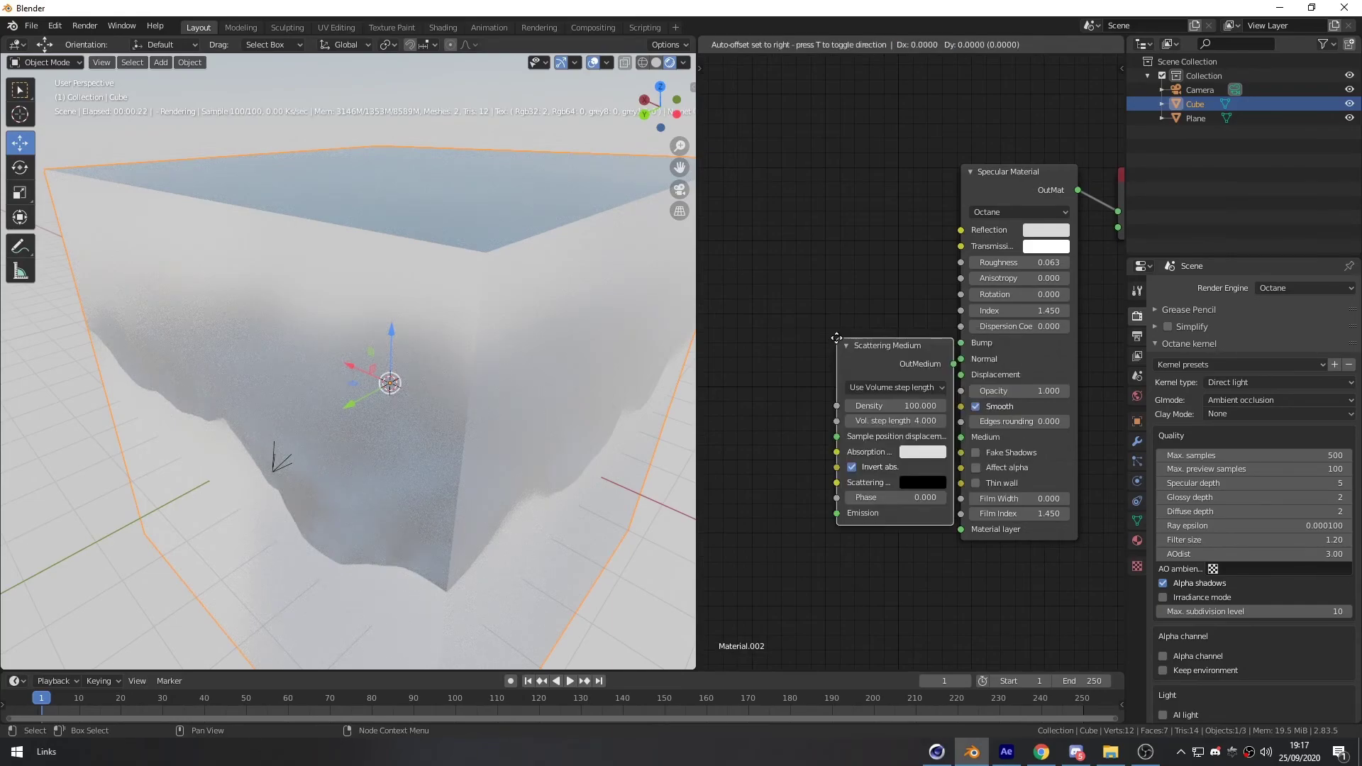
left_click(823, 357)
Connect the Scattering Medium's output to the Medium input of the Specular Material and arrange the nodes
middle_click_drag(880, 315, 838, 317)
left_click_drag(964, 173, 970, 172)
left_click_drag(807, 357, 816, 356)
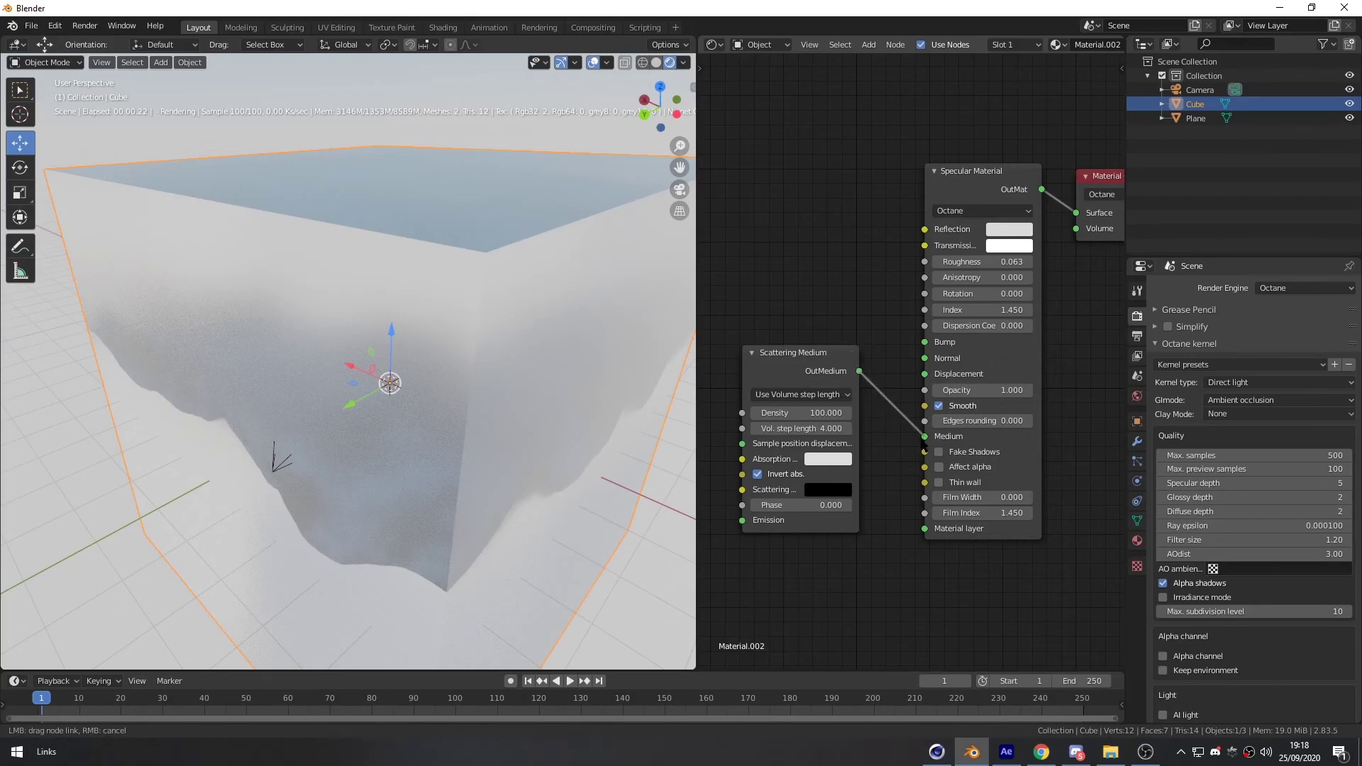
left_click_drag(922, 439, 923, 438)
left_click_drag(828, 352, 869, 363)
Set the Specular Material's roughness to 0.133 and check the cube through the camera view
middle_click_drag(871, 316, 854, 321)
left_click(964, 267)
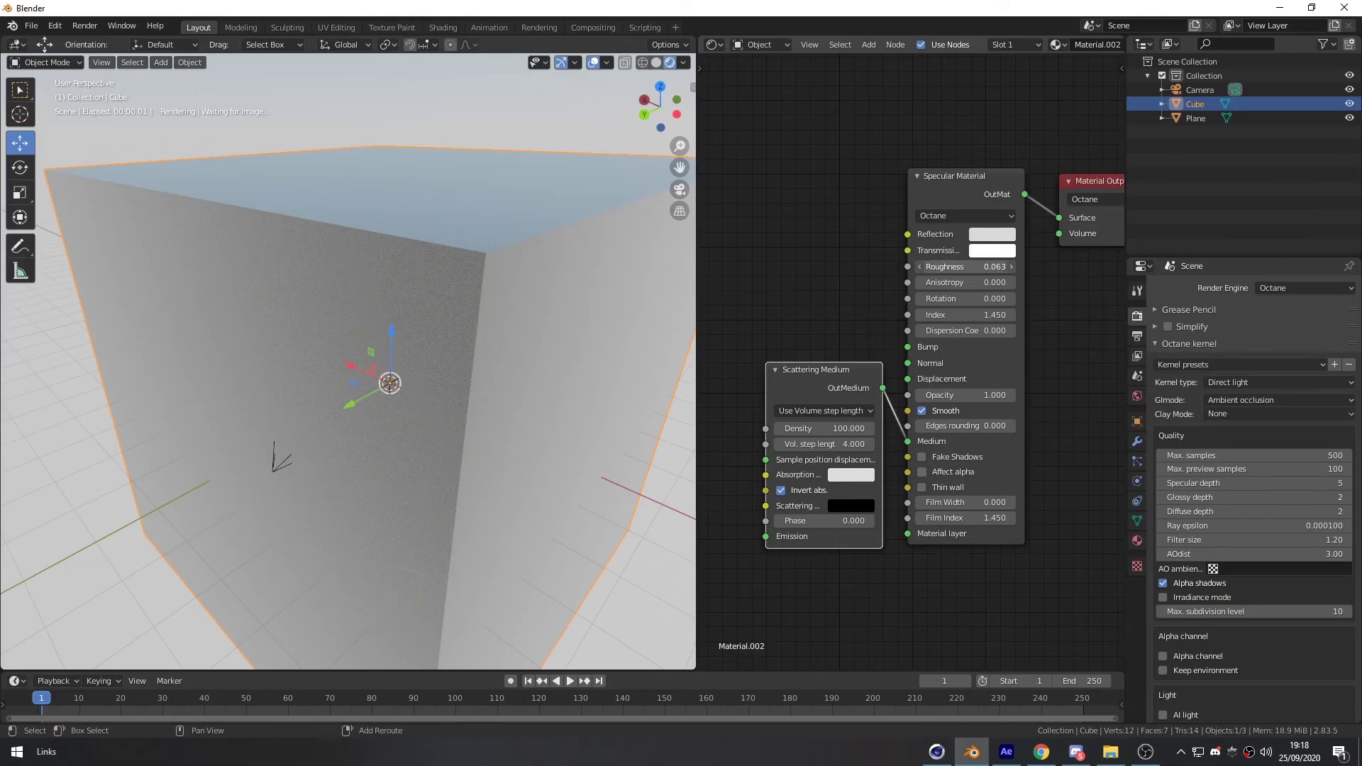
left_click_drag(963, 267, 988, 267)
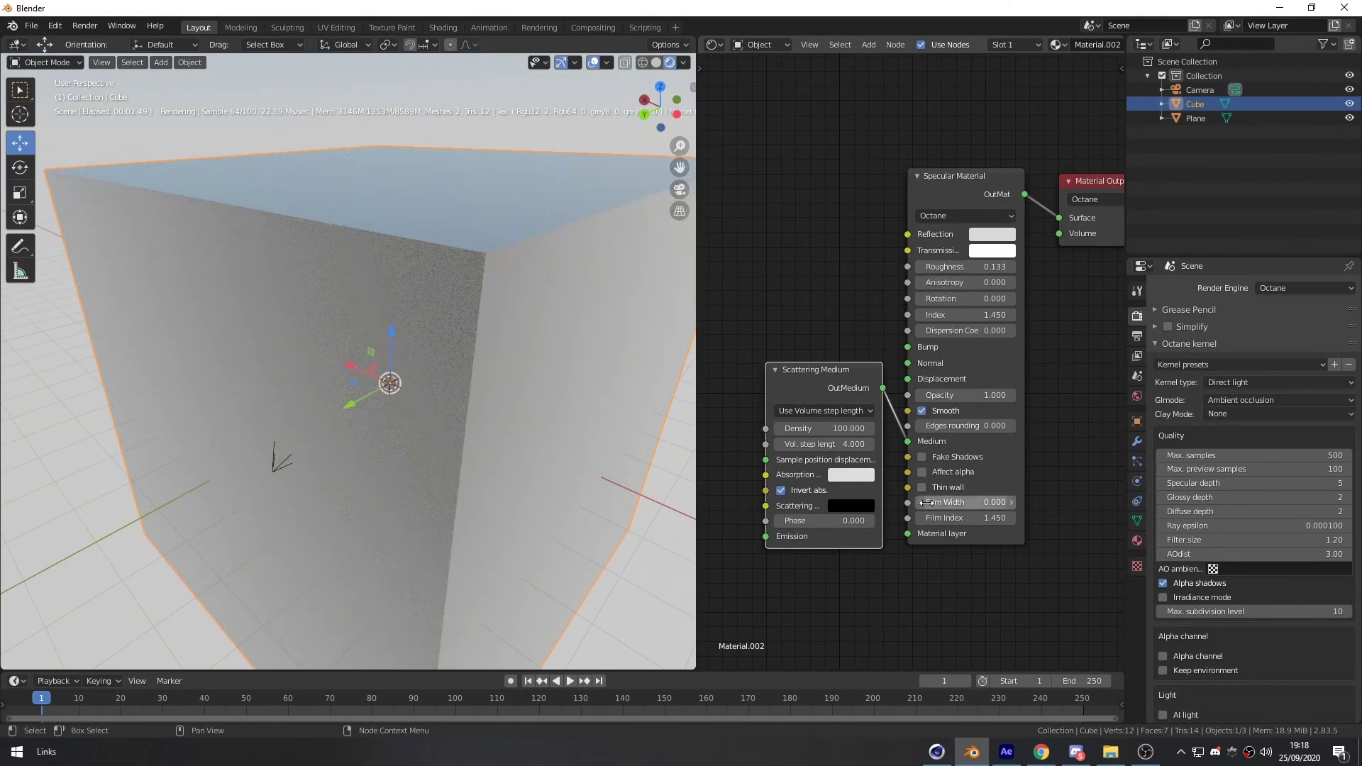
middle_click_drag(881, 564, 870, 561)
middle_click_drag(517, 483, 538, 468)
key("KP_0")
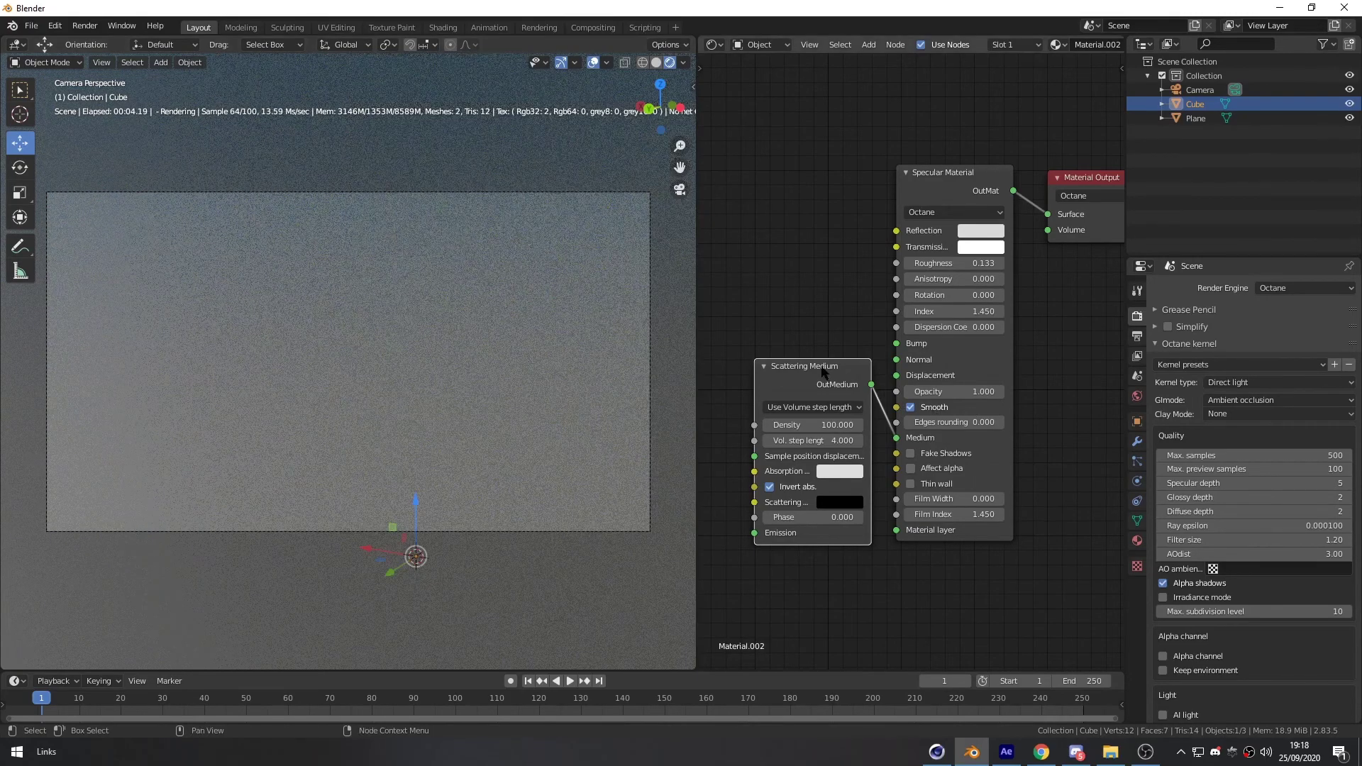
Set the Scattering Medium's density to 1
middle_click_drag(846, 308, 848, 244)
scroll(859, 276, "up", 1)
middle_click_drag(828, 366, 843, 371)
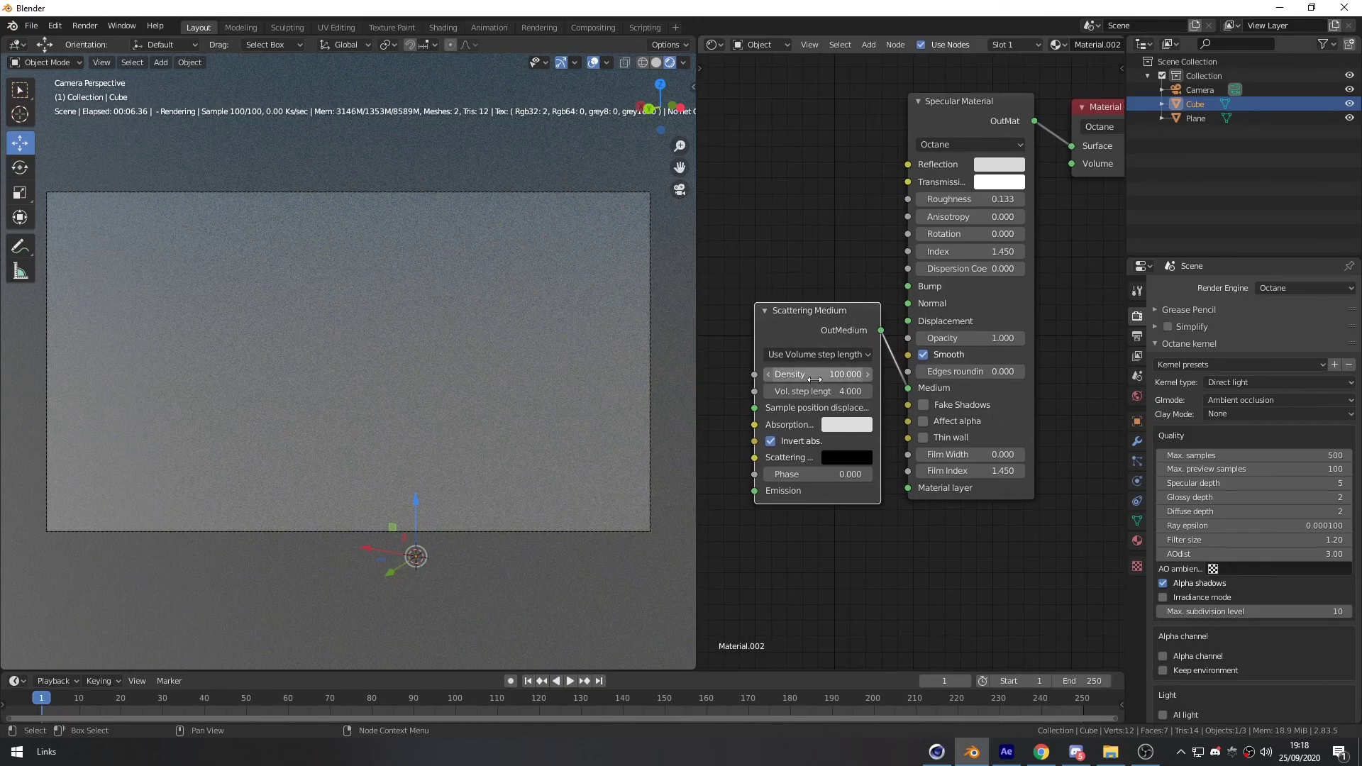
scroll(814, 377, "up", 2)
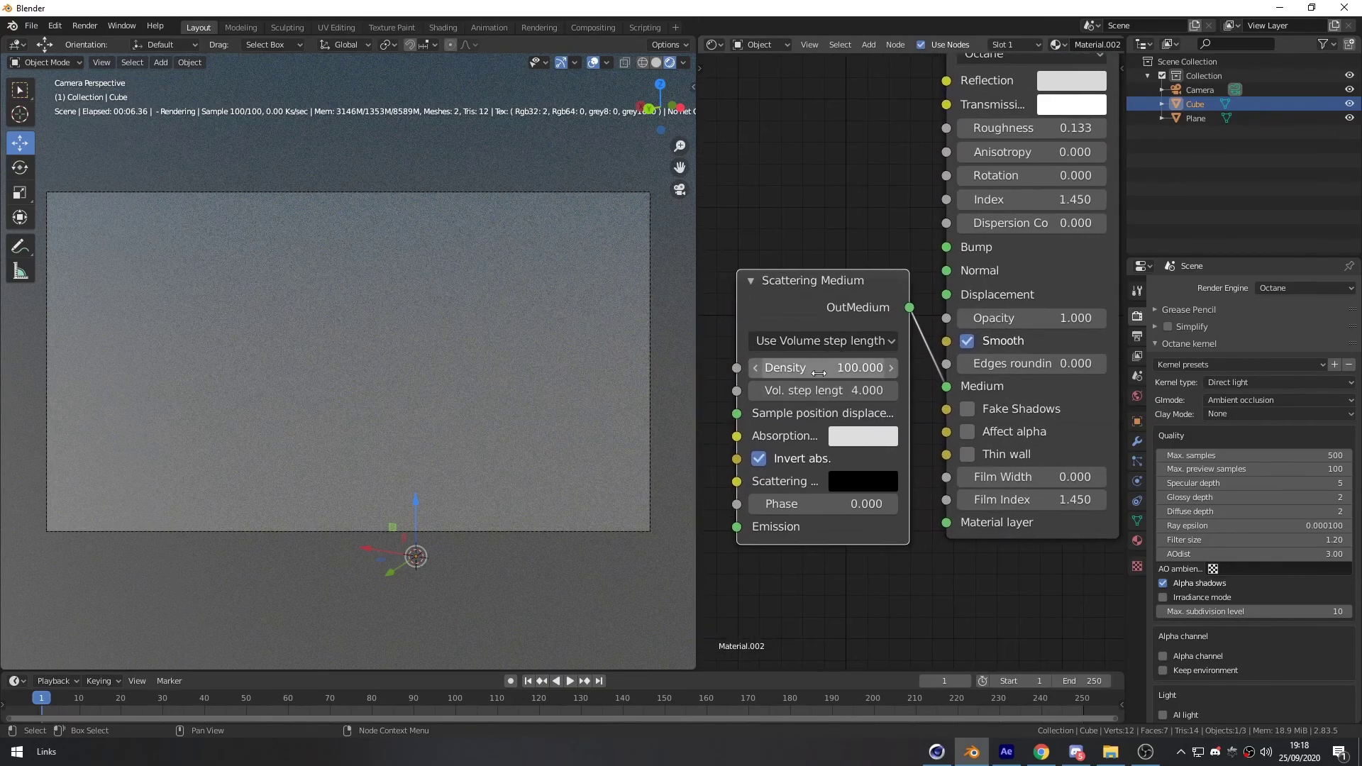
scroll(807, 388, "up", 1)
left_click_drag(820, 368, 802, 368)
left_click(820, 368)
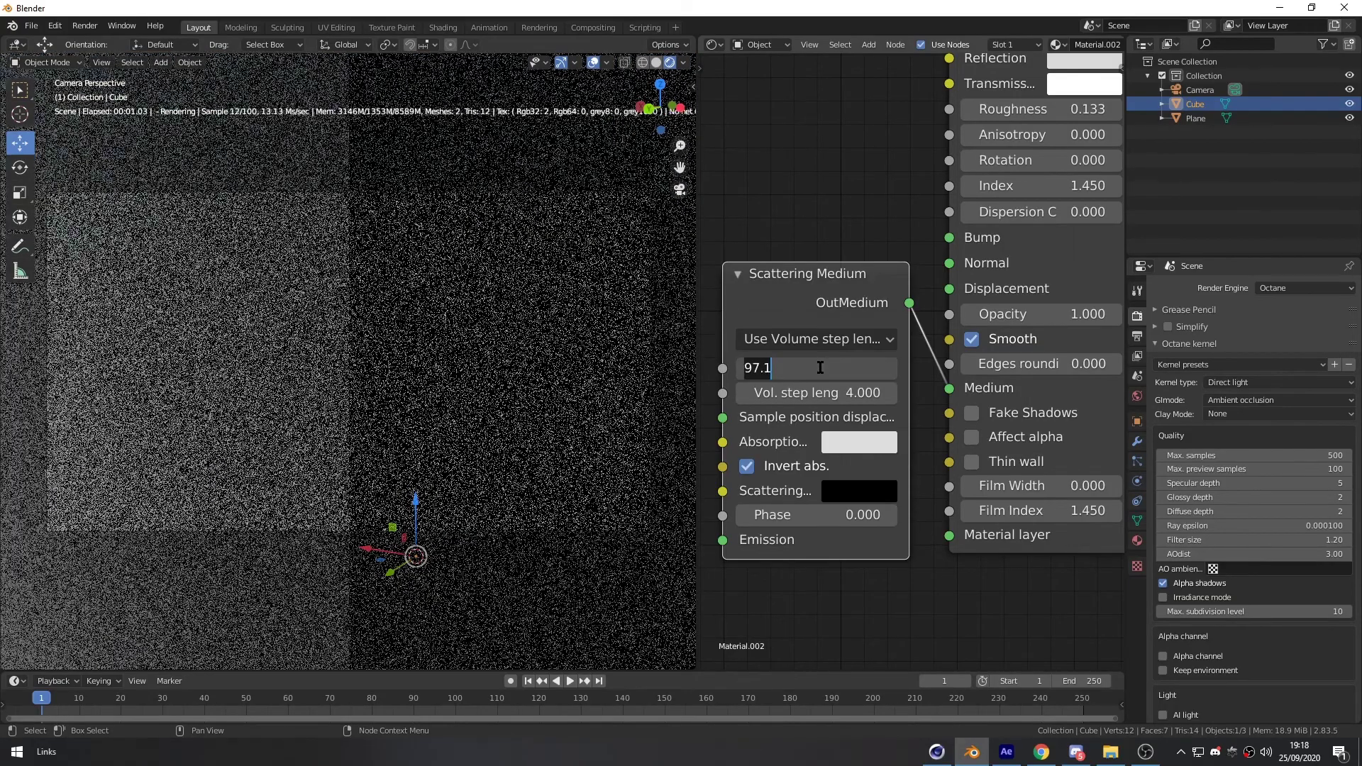
type("1")
key("Return")
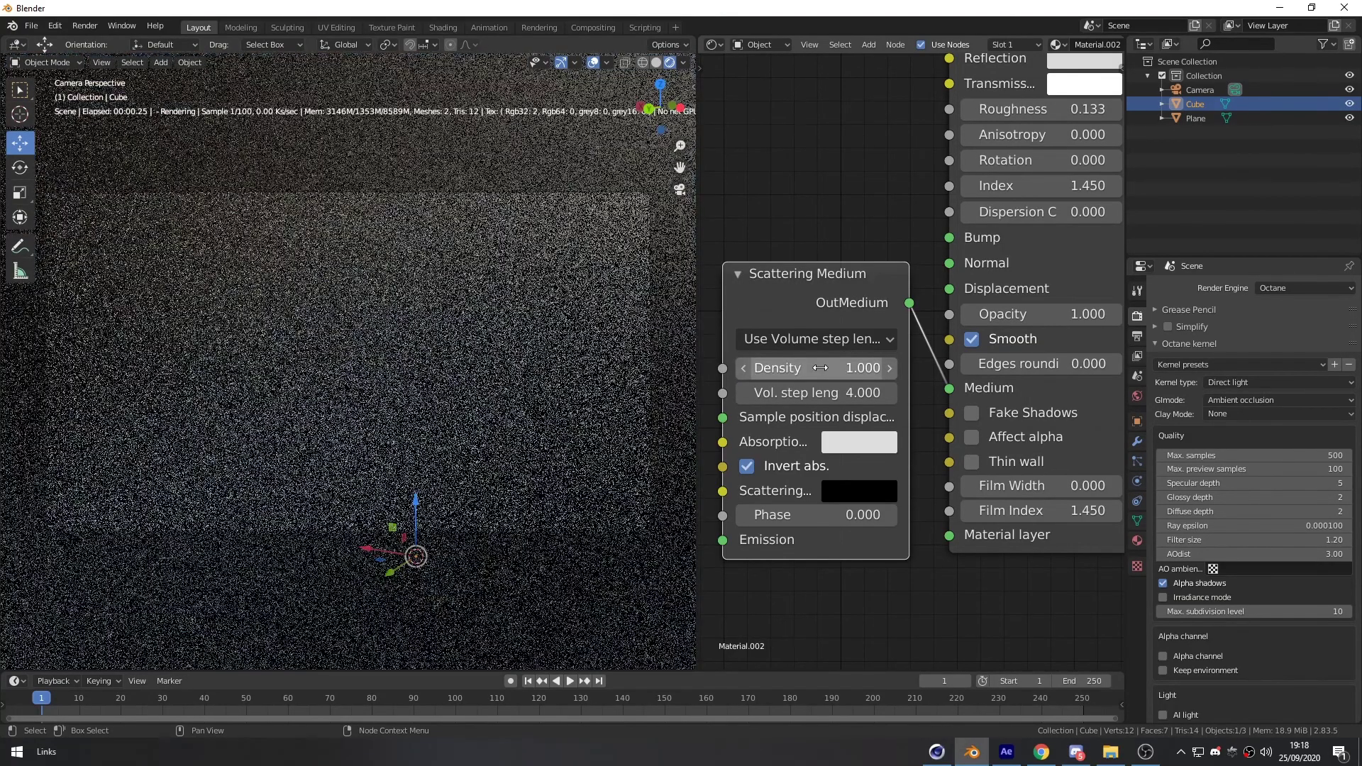
Test the Scattering Medium with a density of 100 and return the density to 1
left_click(820, 367)
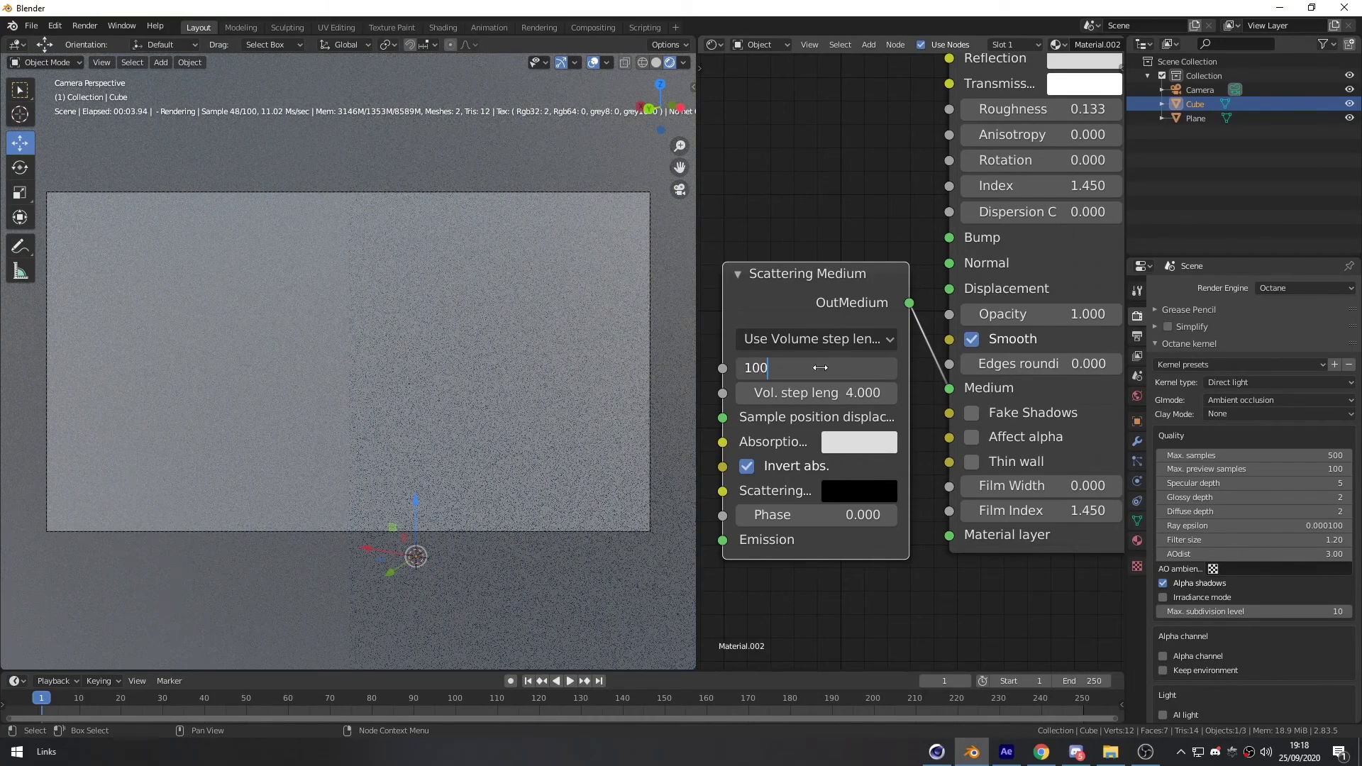
type("100")
key("Return")
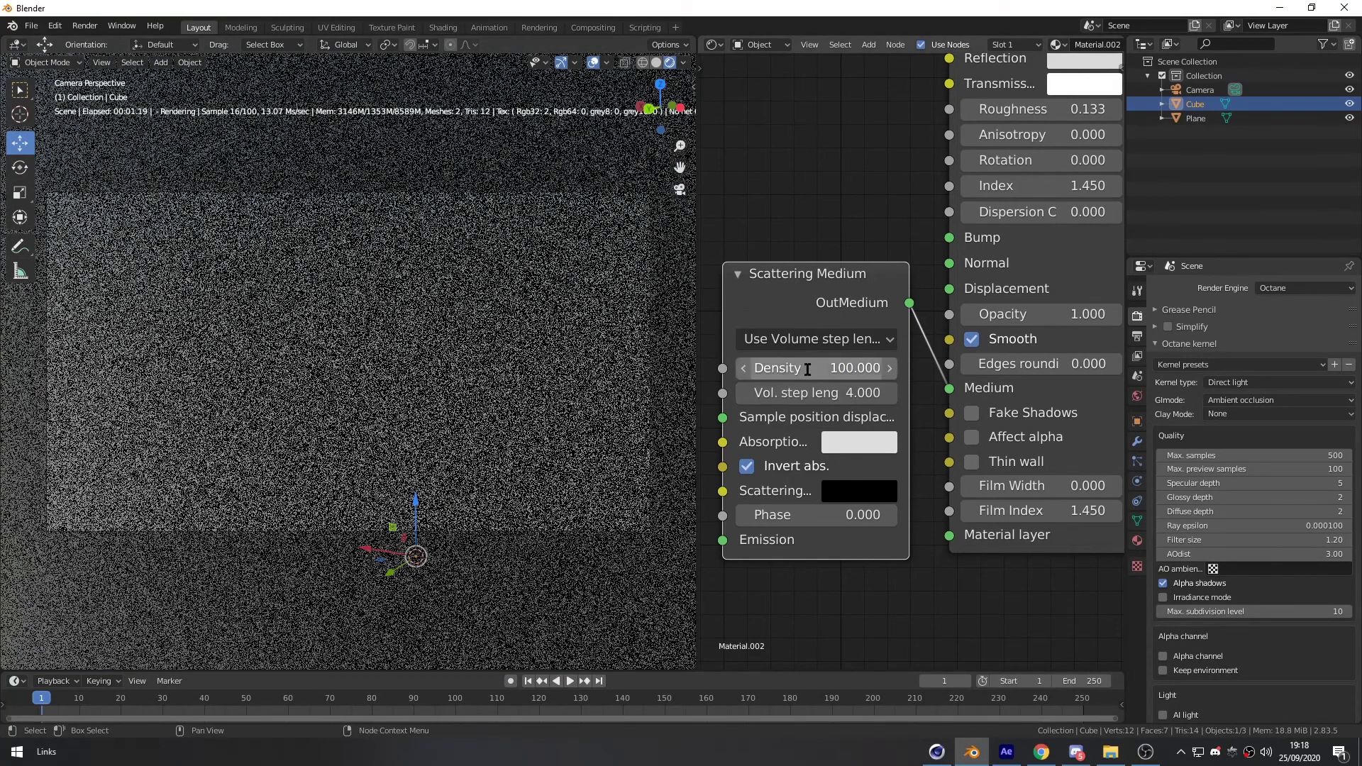
left_click(808, 368)
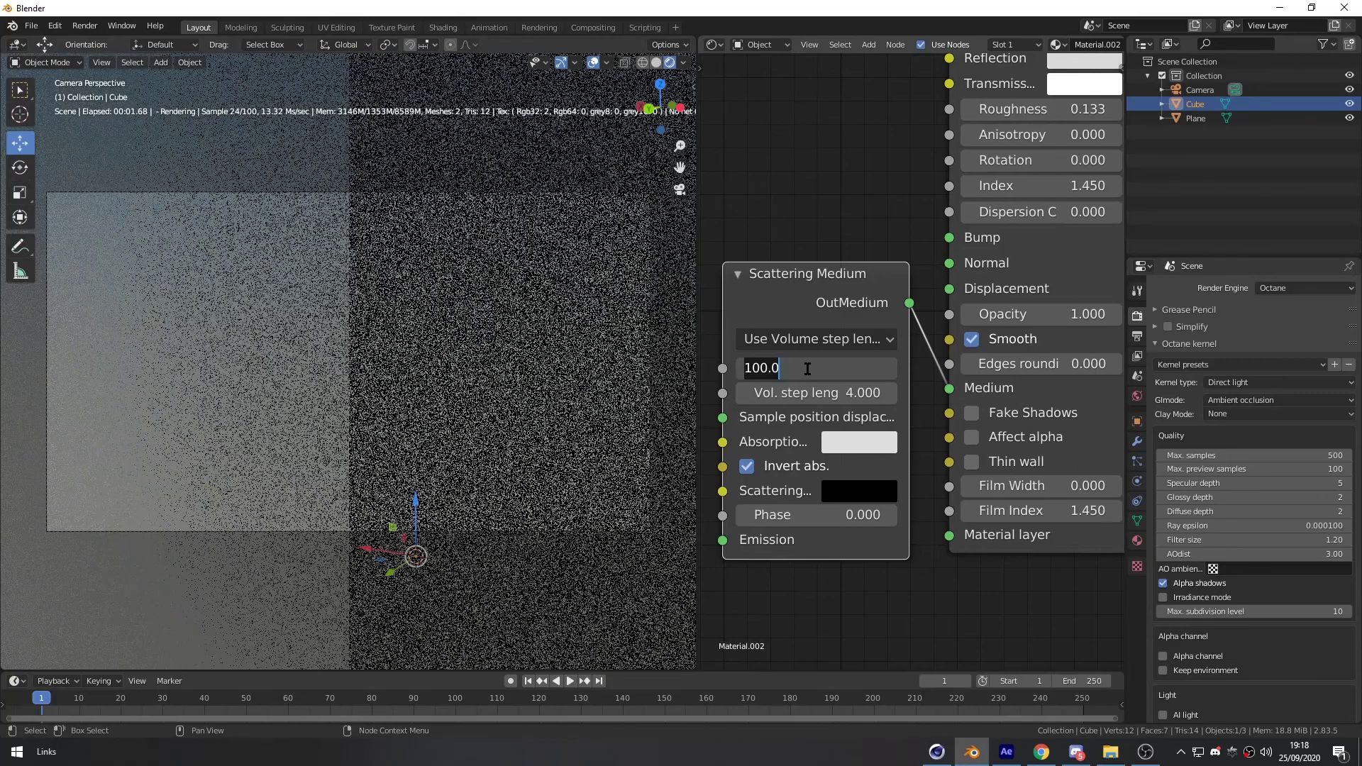
type("1")
key("Return")
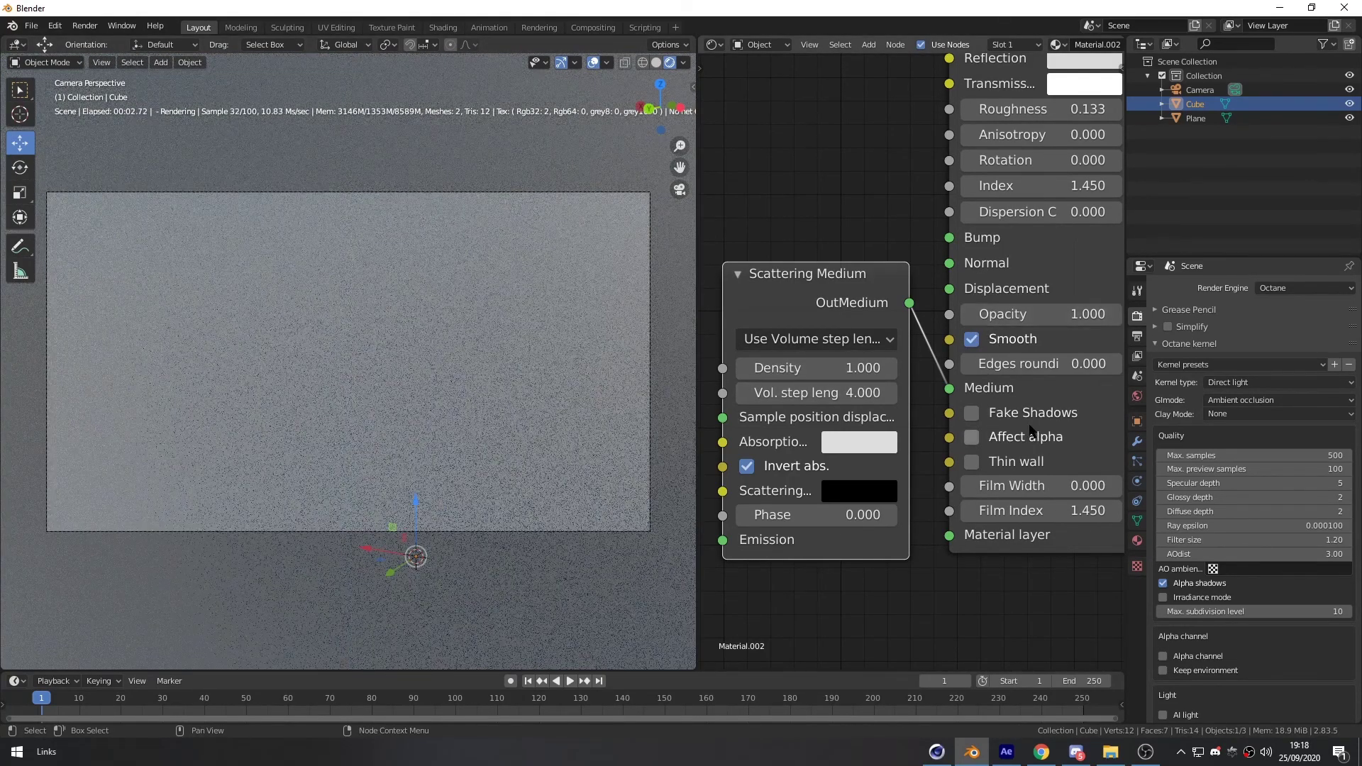
Reduce the Specular Material's opacity to 0.850 and check the cube from outside and through the camera view
middle_click_drag(1034, 435, 1008, 440)
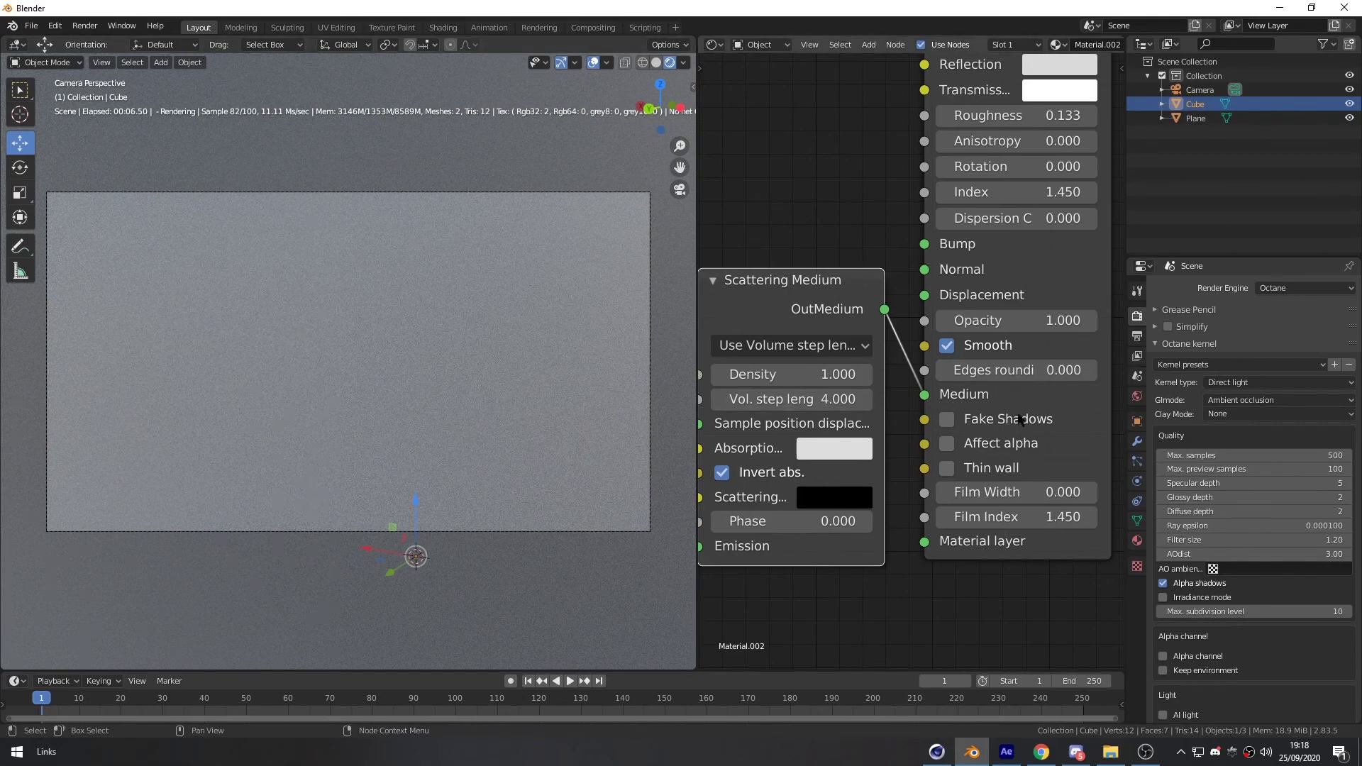
middle_click_drag(980, 435, 936, 459)
middle_click_drag(972, 269, 942, 398)
scroll(912, 476, "down", 1)
middle_click_drag(912, 477, 921, 421)
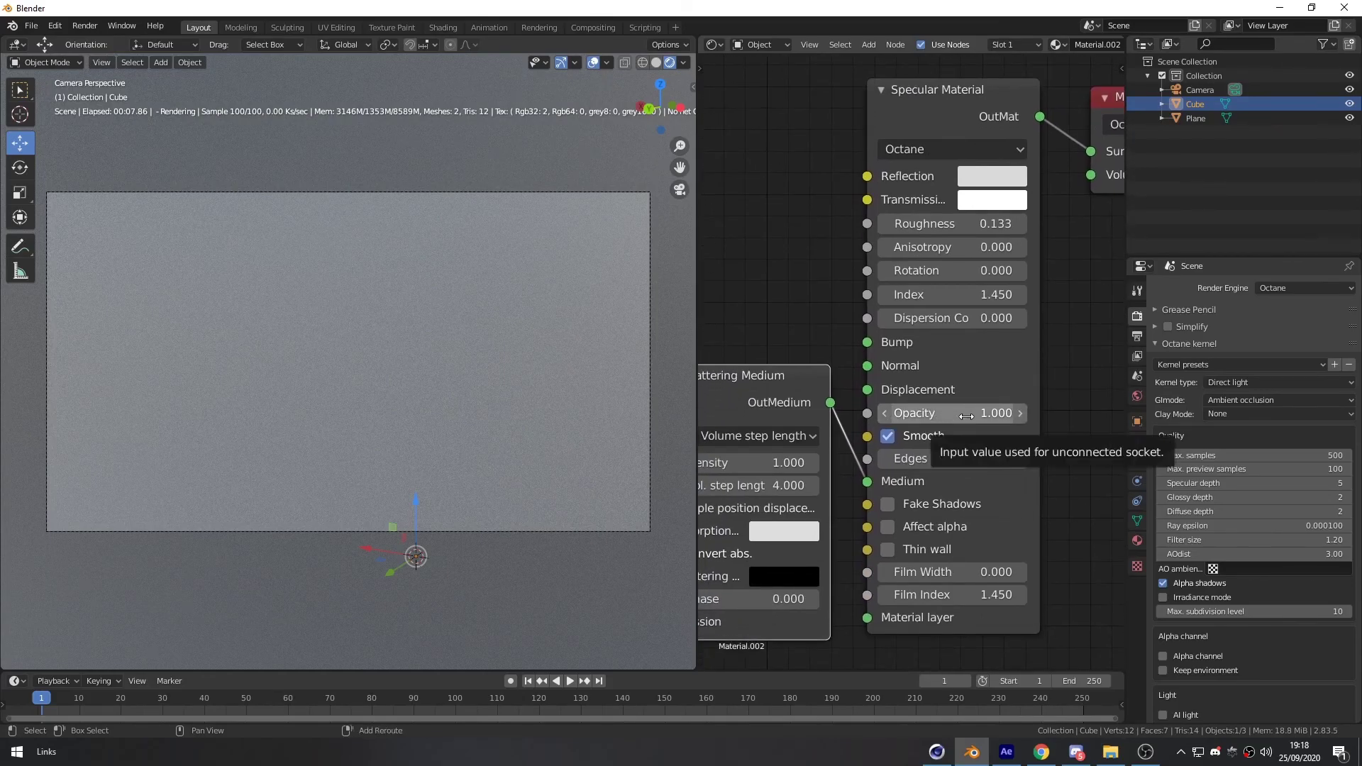
left_click_drag(961, 413, 937, 413)
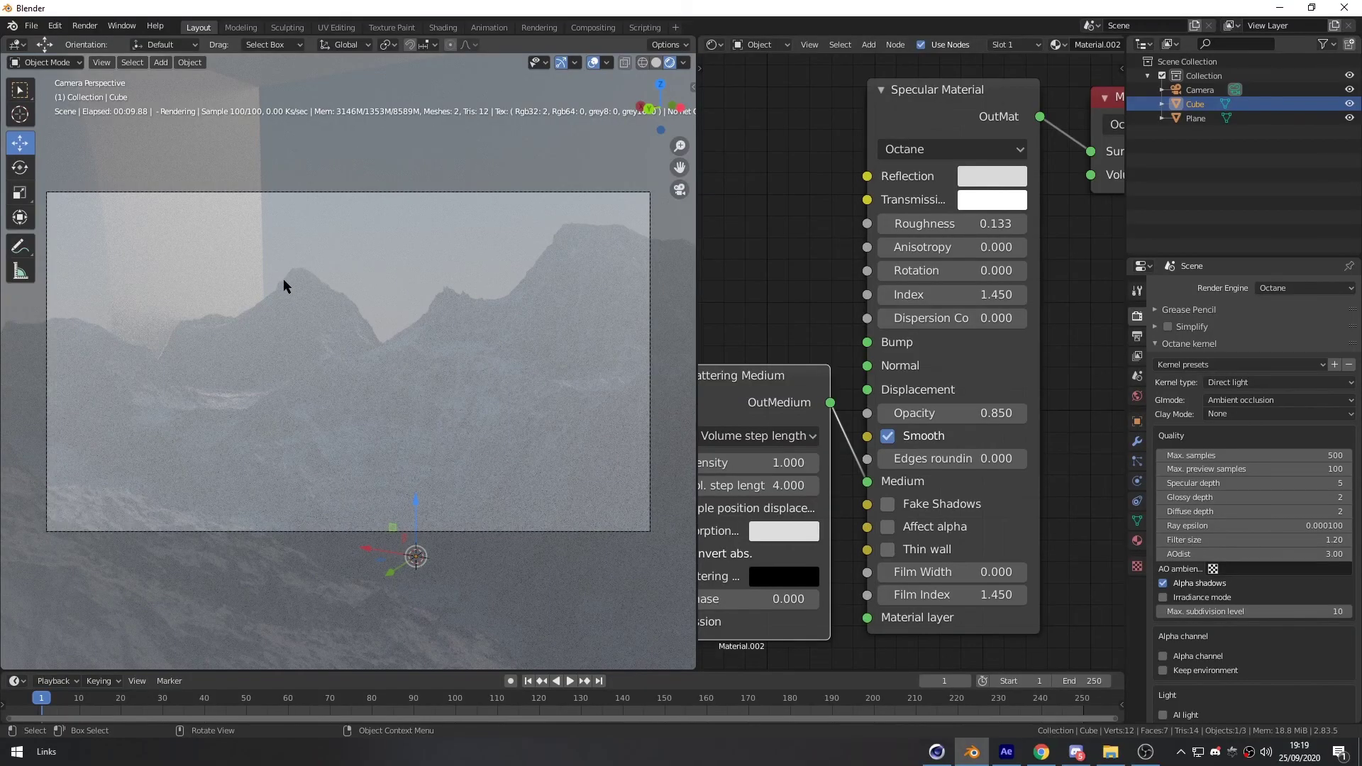
middle_click_drag(260, 246, 307, 298)
key("KP_0")
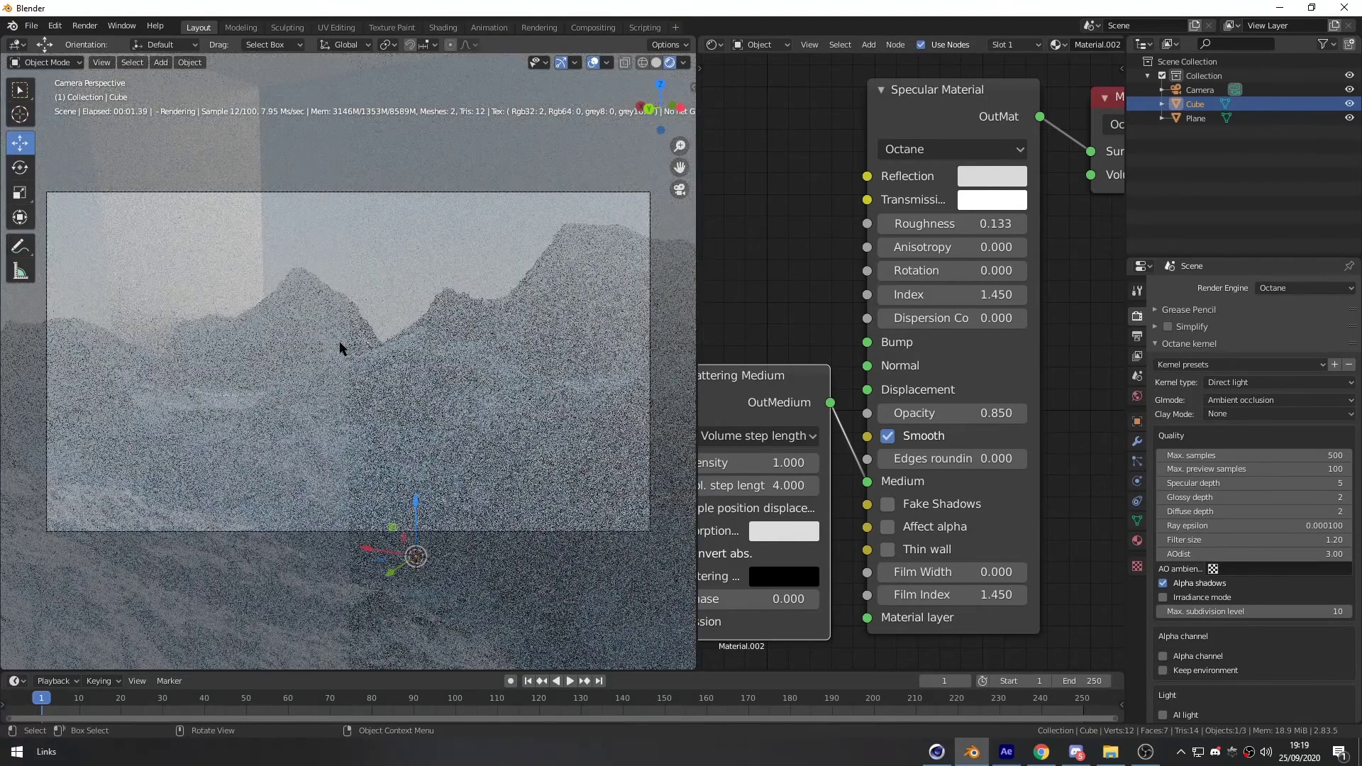
Rotate the cube slightly about its vertical axis and check it from outside and through the camera view
key("shift+space")
key("r")
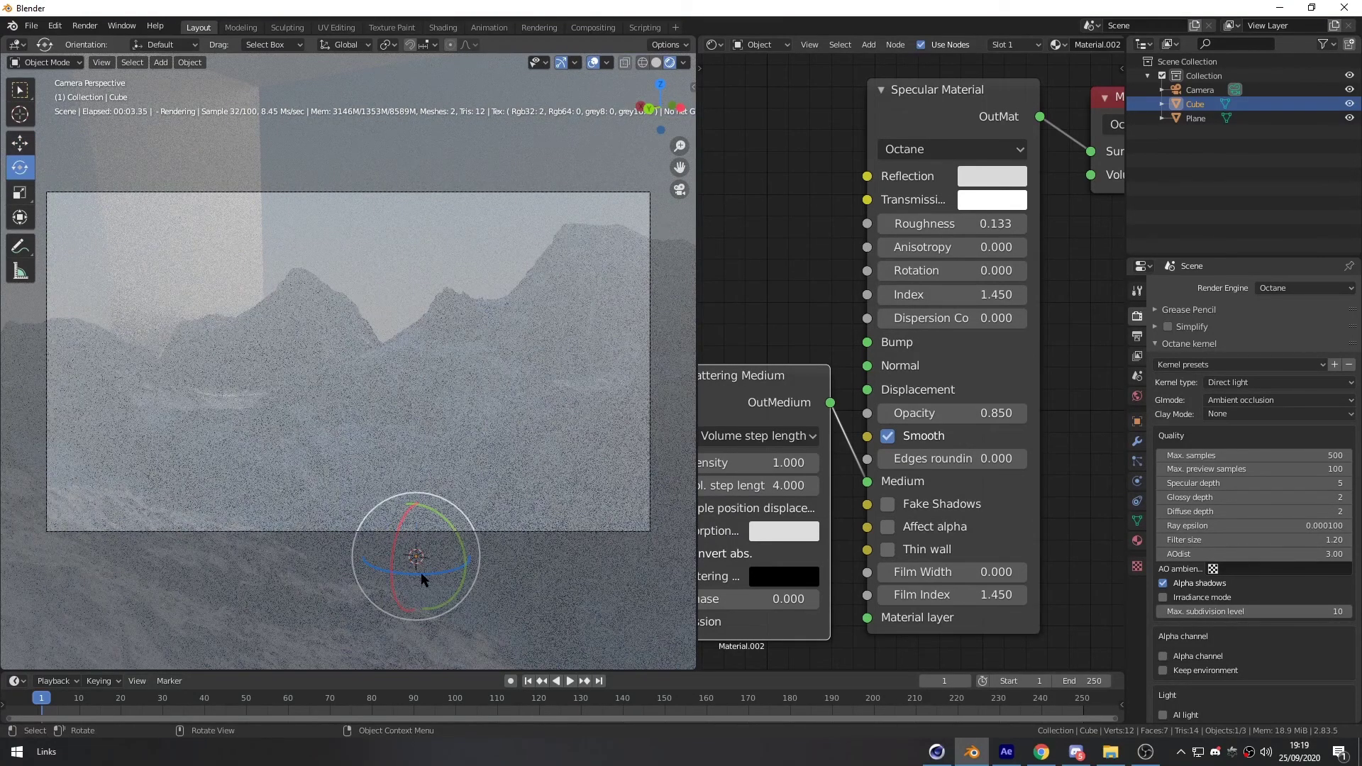
left_click_drag(423, 573, 473, 562)
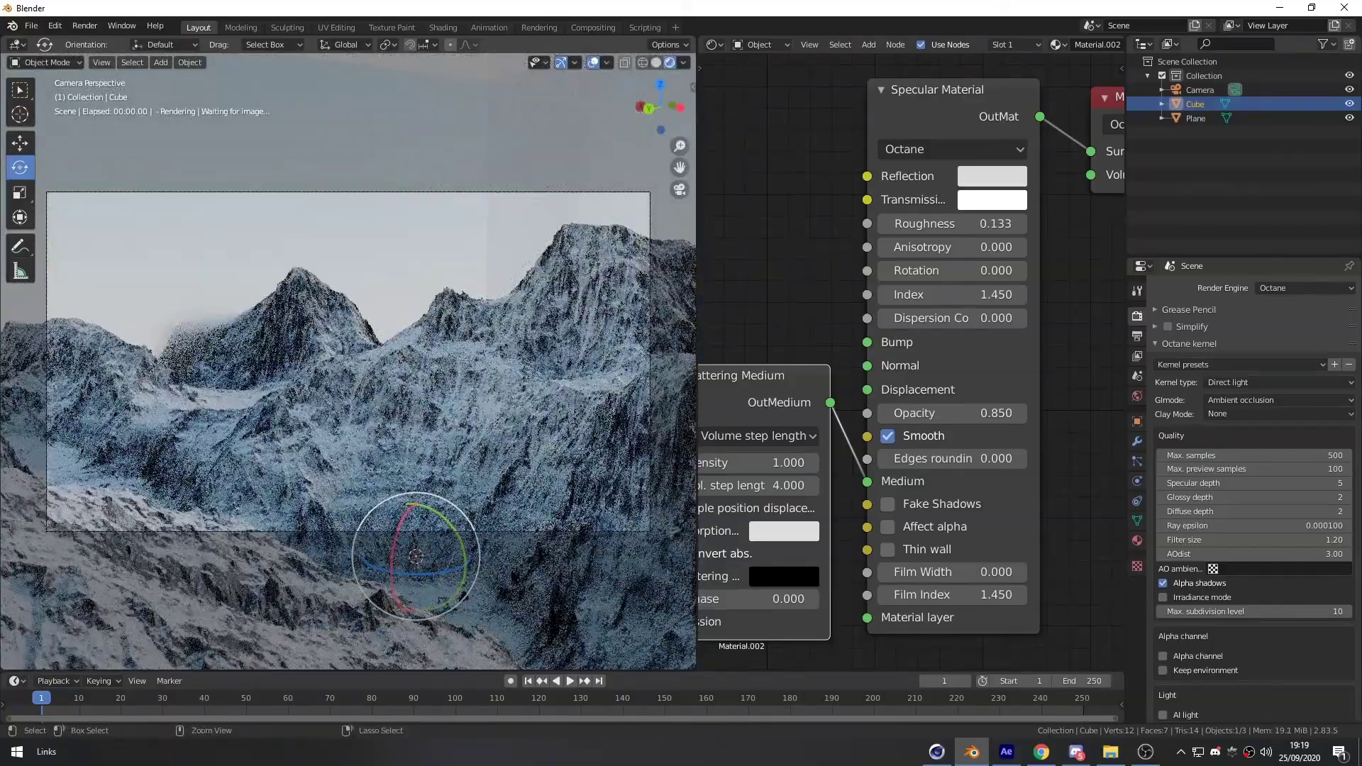
key("ctrl+z")
left_click_drag(428, 575, 455, 570)
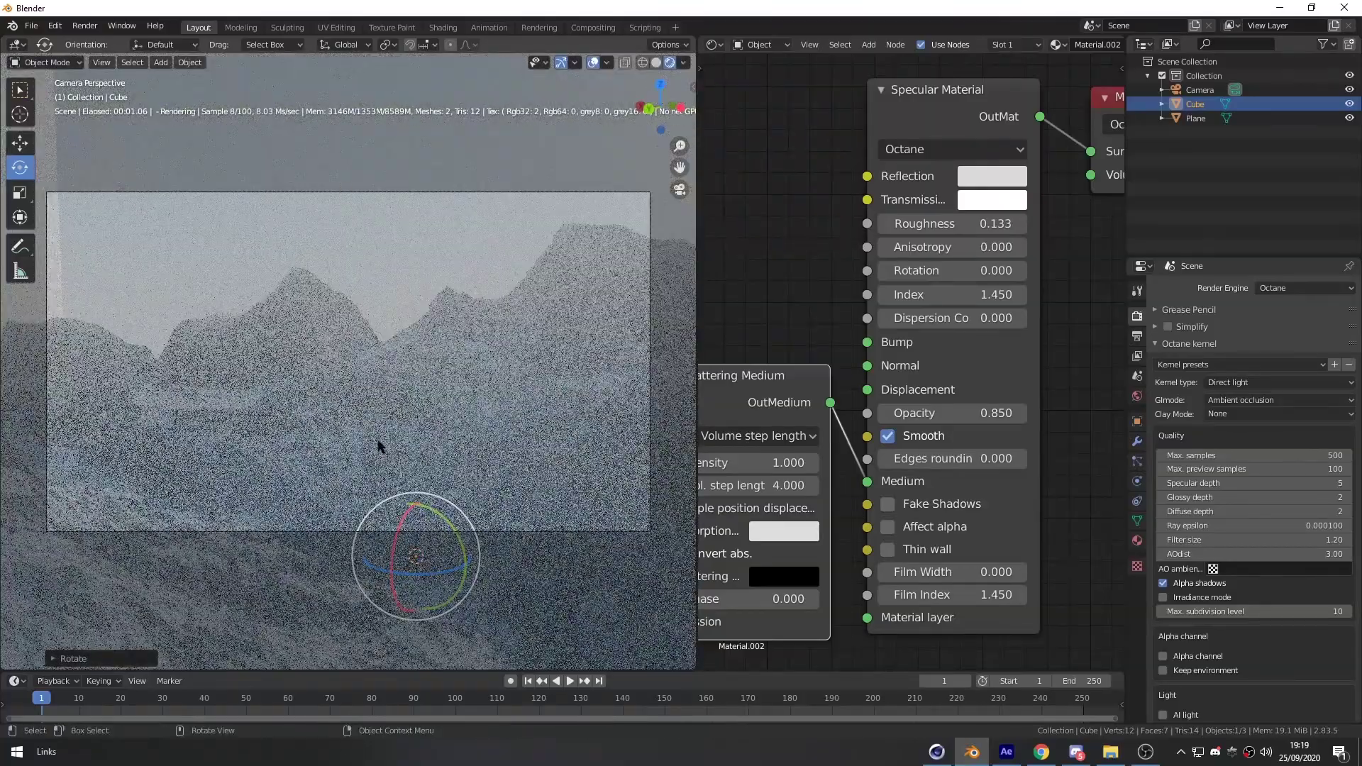
left_click_drag(428, 575, 431, 576)
middle_click_drag(332, 269, 359, 362)
scroll(383, 366, "down", 8)
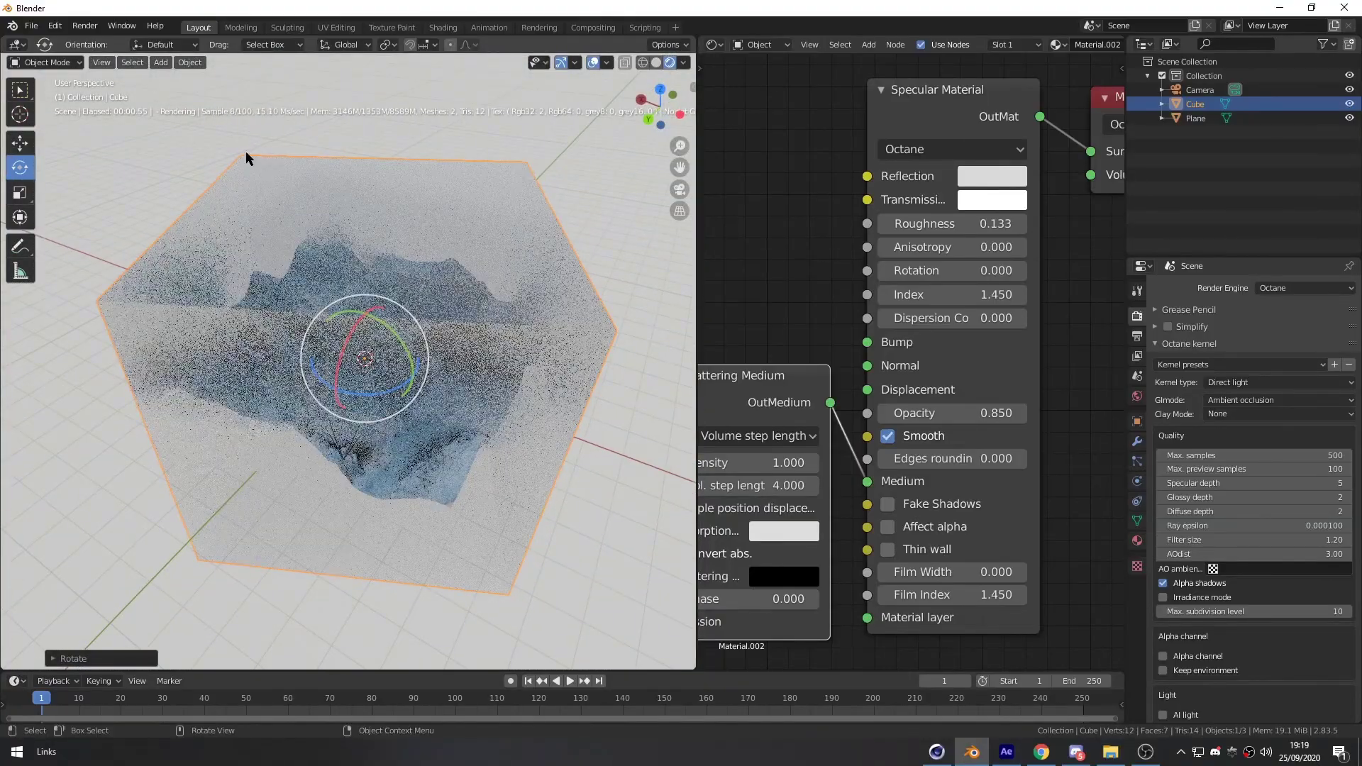
key("KP_0")
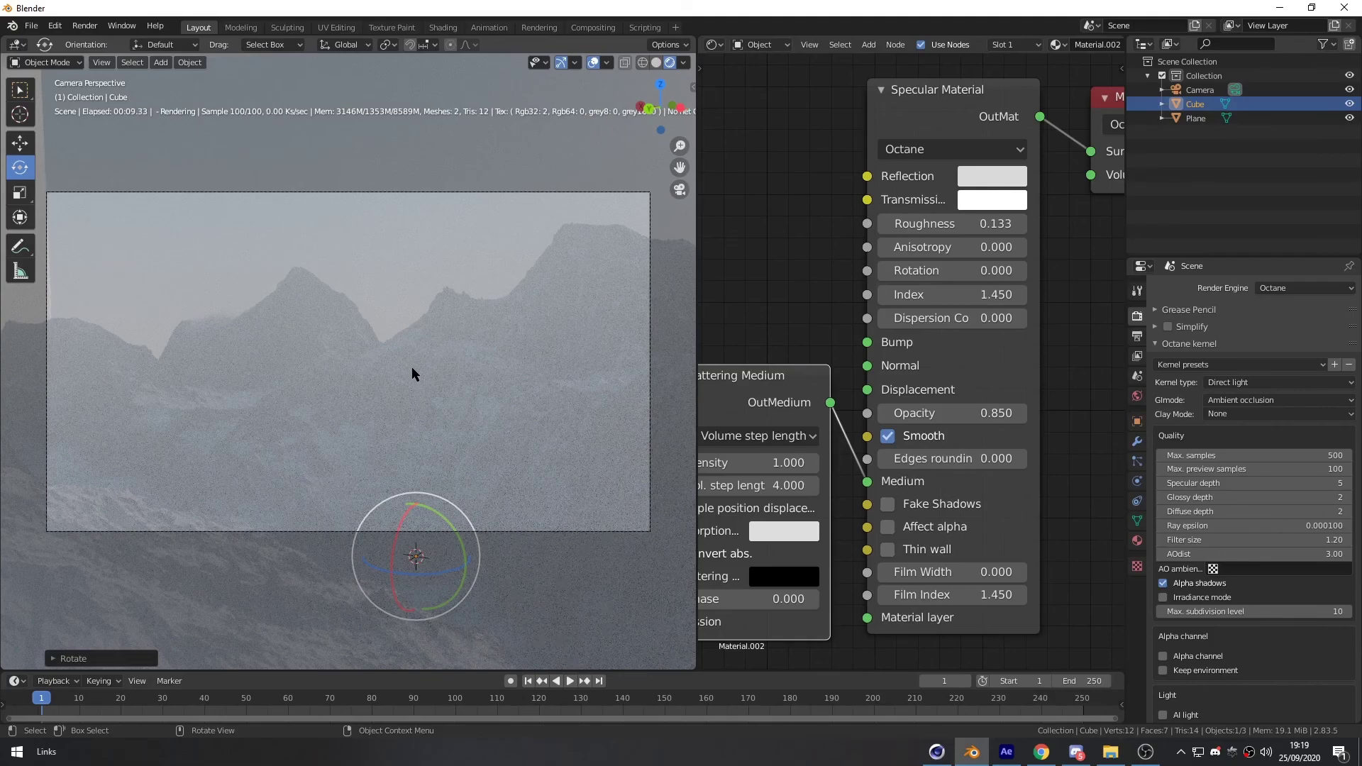
Set the Specular Material's opacity to 0.5
middle_click_drag(781, 320, 853, 250)
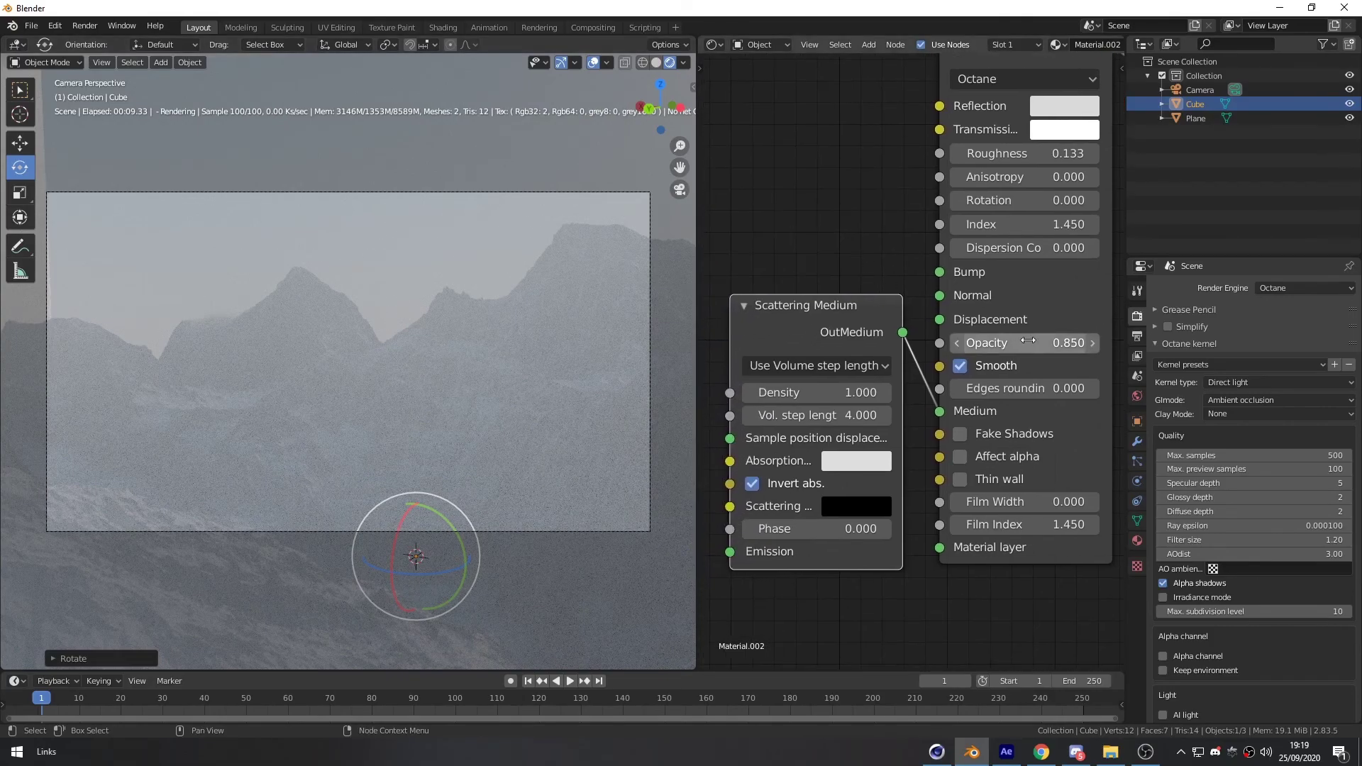
left_click(1014, 343)
type(".5")
key("Return")
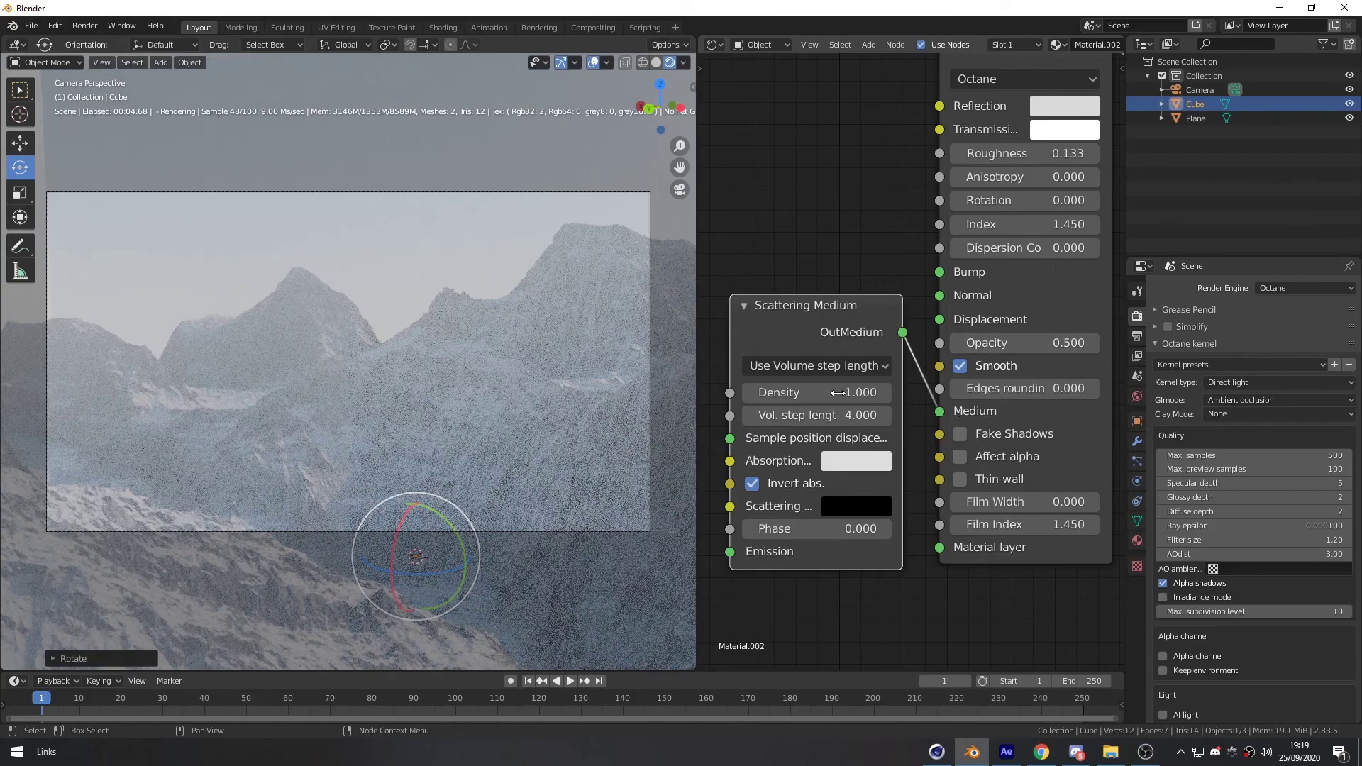
Lower the Scattering Medium's density to 0.2 and the Specular Material's opacity to 0.3
left_click_drag(816, 393, 787, 393)
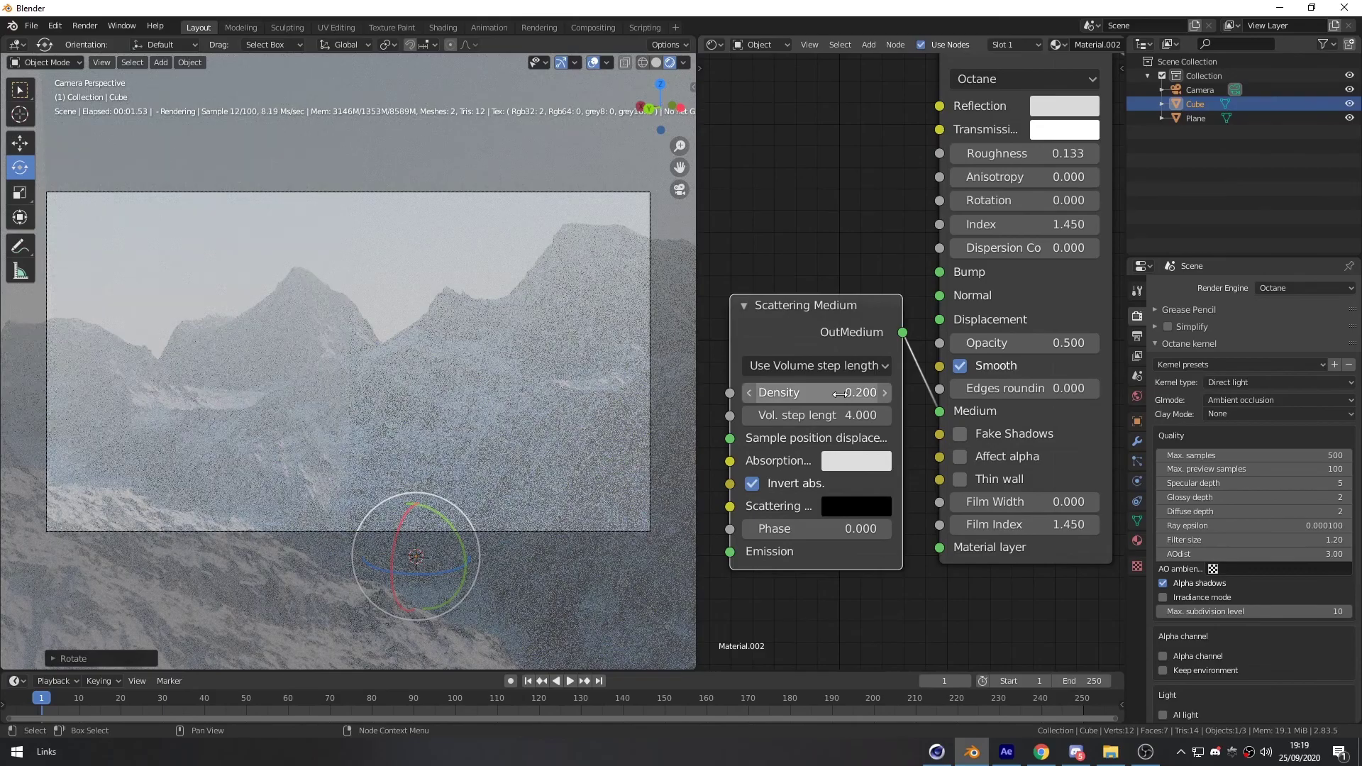
left_click(958, 344)
left_click(958, 344)
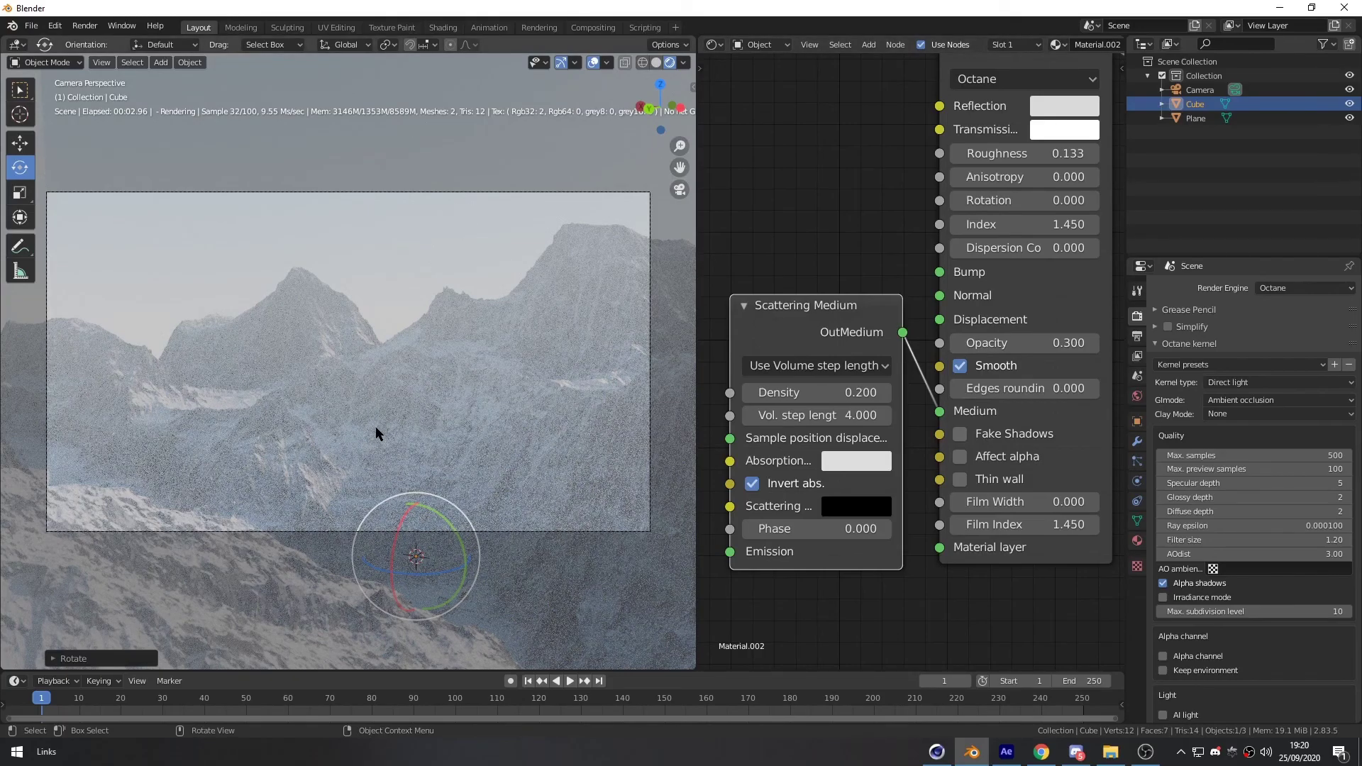
Set the Scattering Medium's density to 1 and the Specular Material's opacity to 0.4
mouse_move(809, 395)
left_mouse_down()
mouse_move(891, 395)
mouse_move(826, 395)
left_mouse_up()
left_click(810, 394)
type("1")
key("Return")
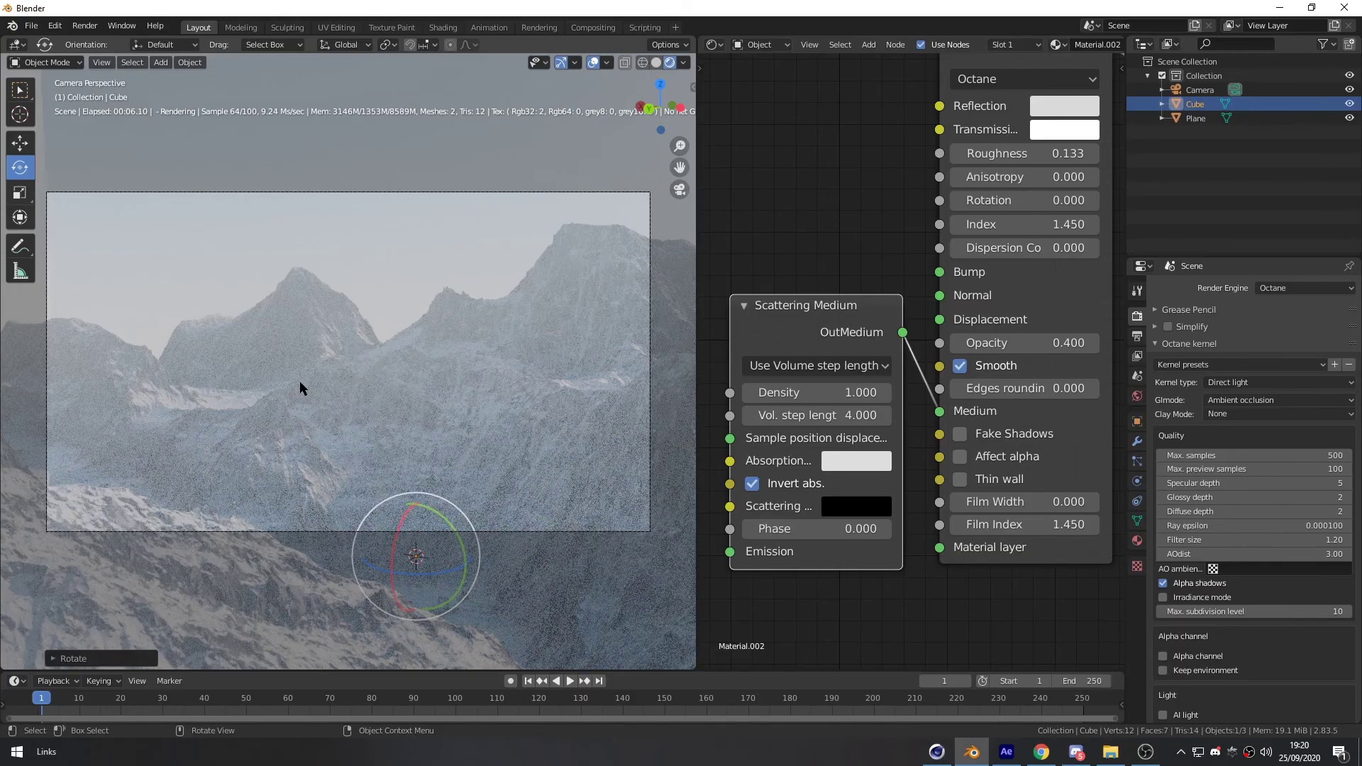
Examine the fog around the mountains from several angles outside the cube
middle_click_drag(375, 395, 403, 454)
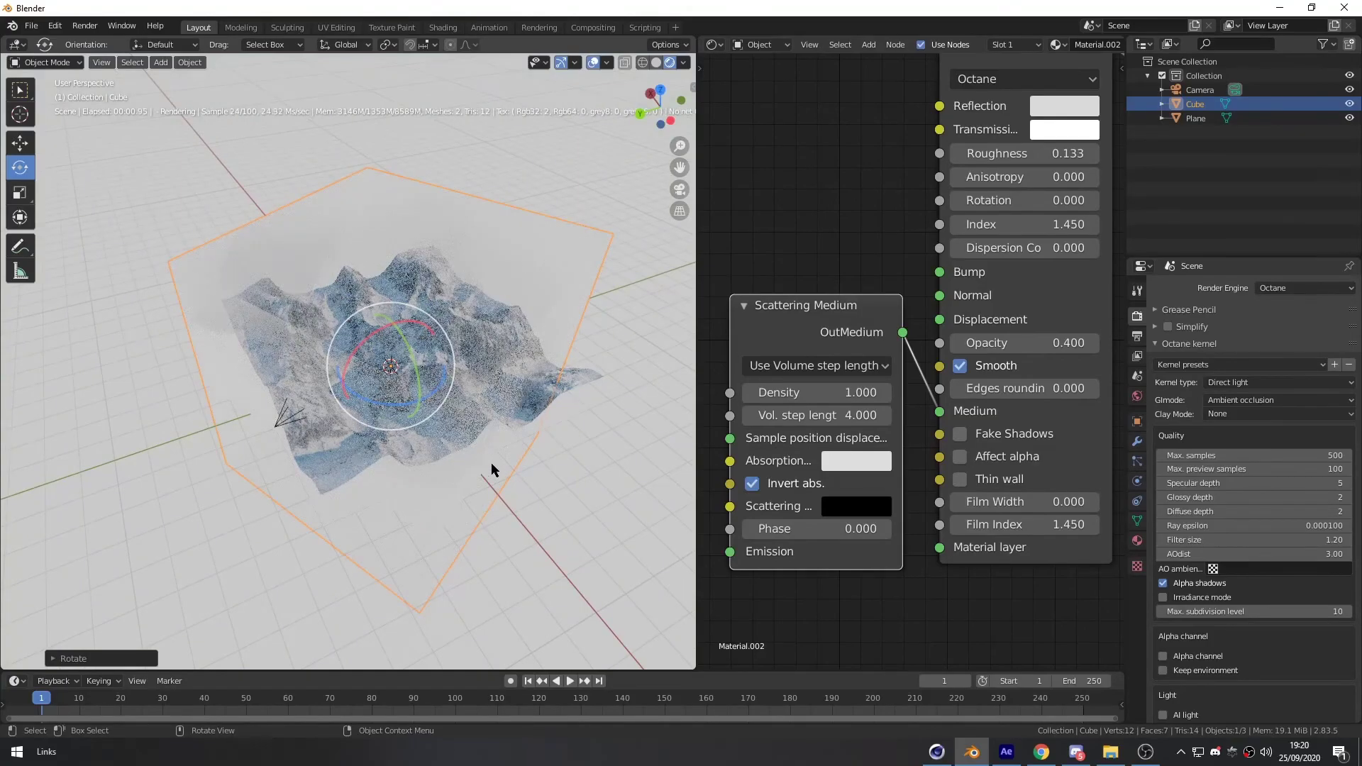
middle_click_drag(449, 452, 485, 316)
middle_click_drag(473, 366, 494, 369)
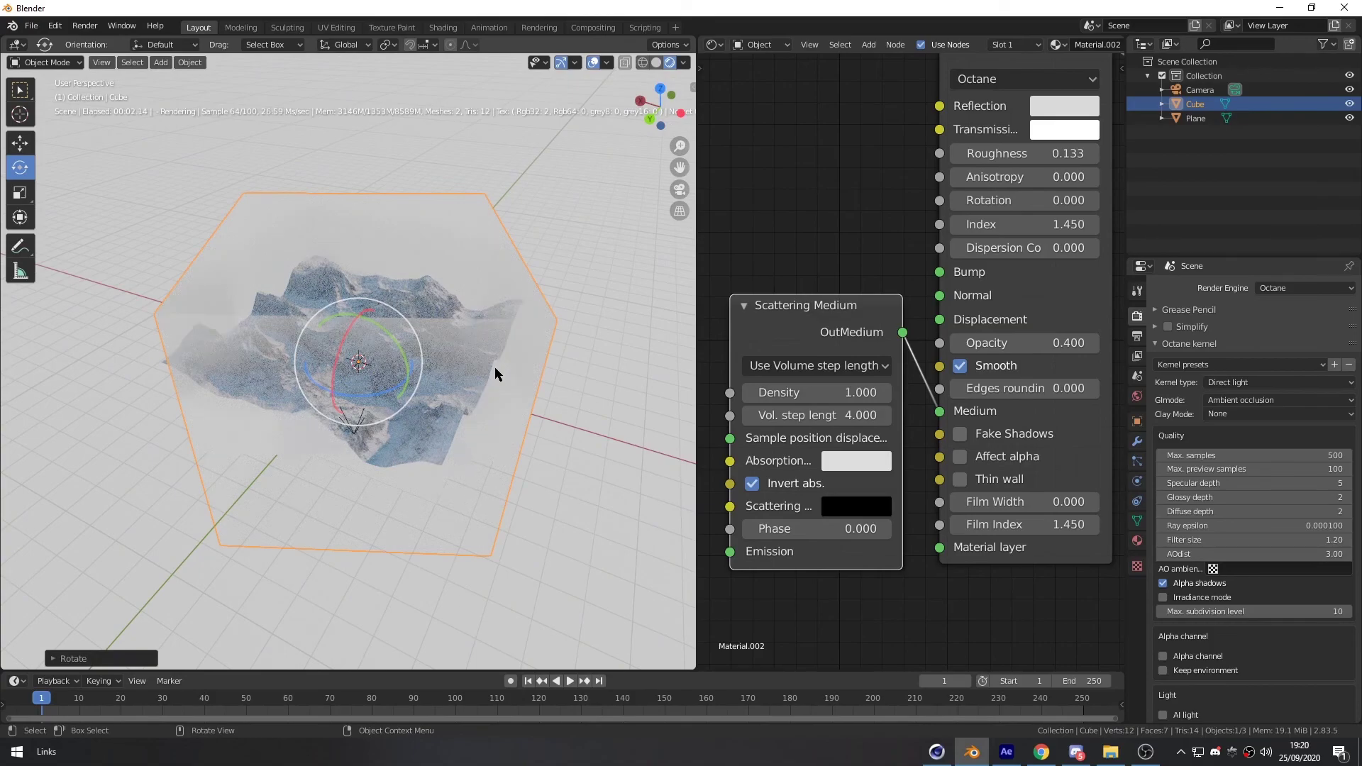
middle_click_drag(907, 118, 887, 219)
mouse_move(460, 393)
middle_mouse_down()
mouse_move(443, 390)
mouse_move(482, 378)
middle_mouse_up()
scroll(454, 390, "up", 3)
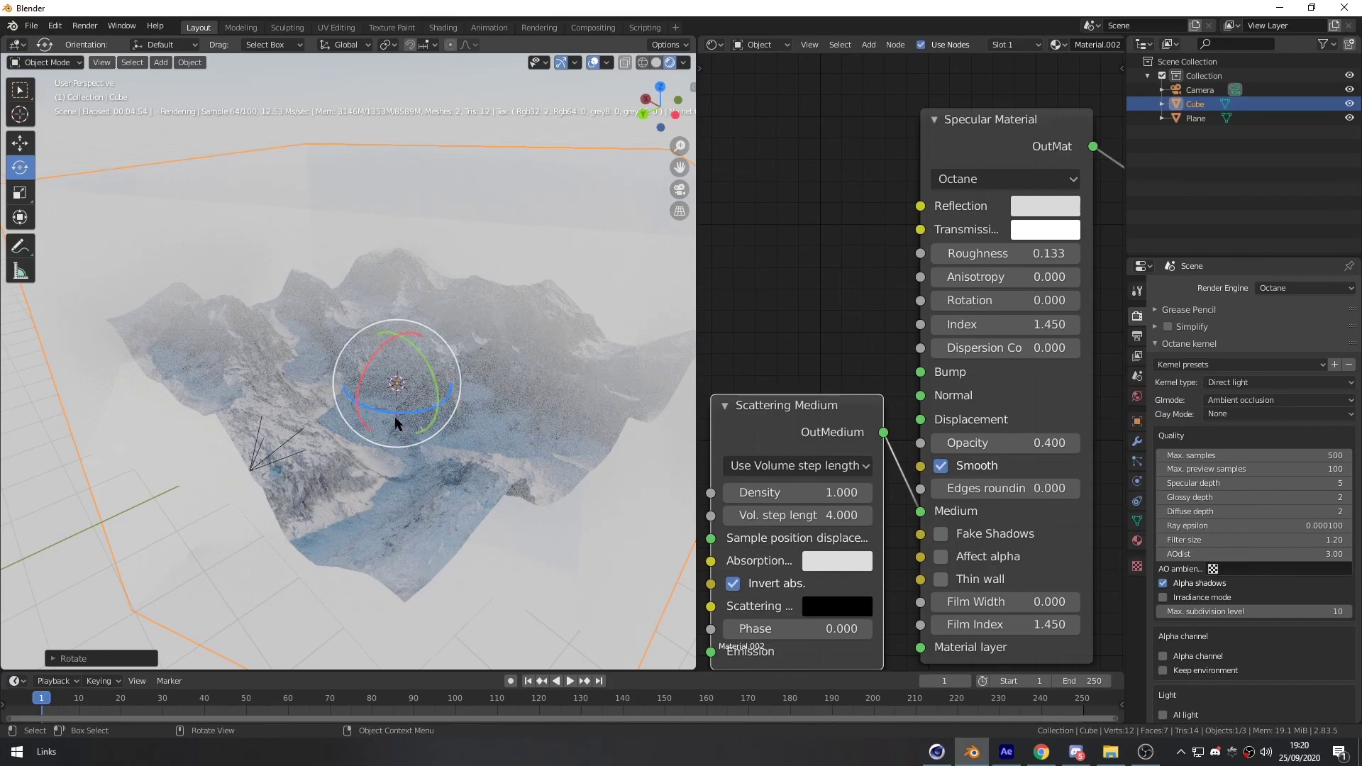
middle_click_drag(496, 448, 358, 484)
scroll(304, 491, "up", 2)
Try moving the camera further into the mountains, check the framing through the camera view, and undo the move
left_click(245, 433)
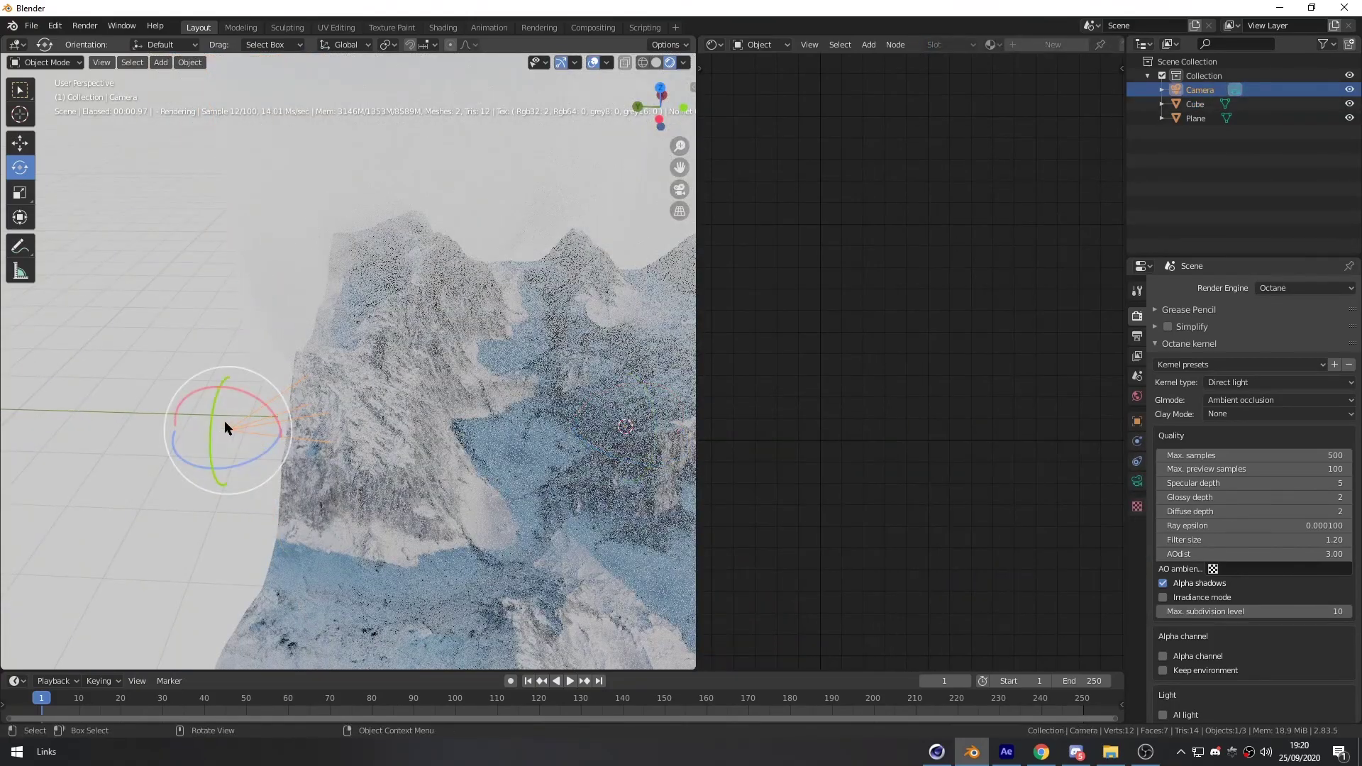
middle_click_drag(427, 376, 462, 404)
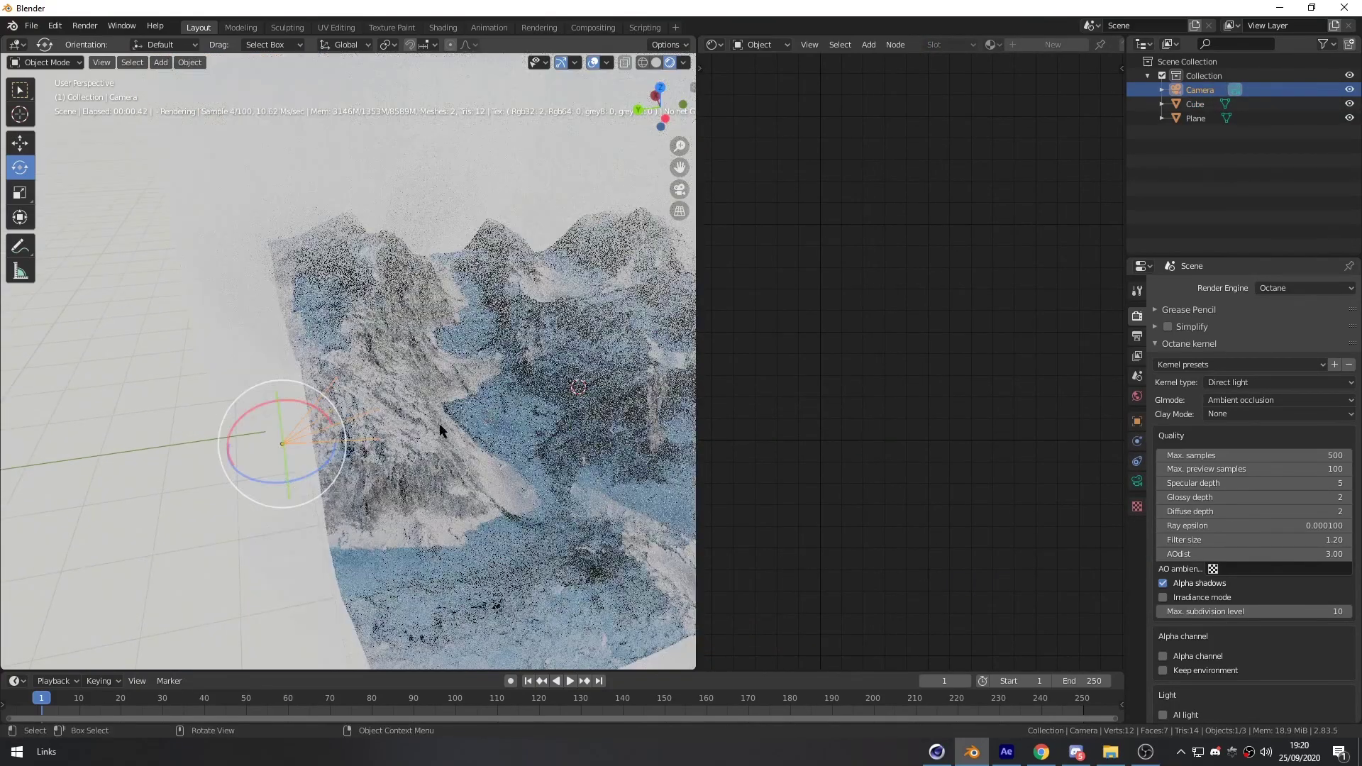
key("KP_0")
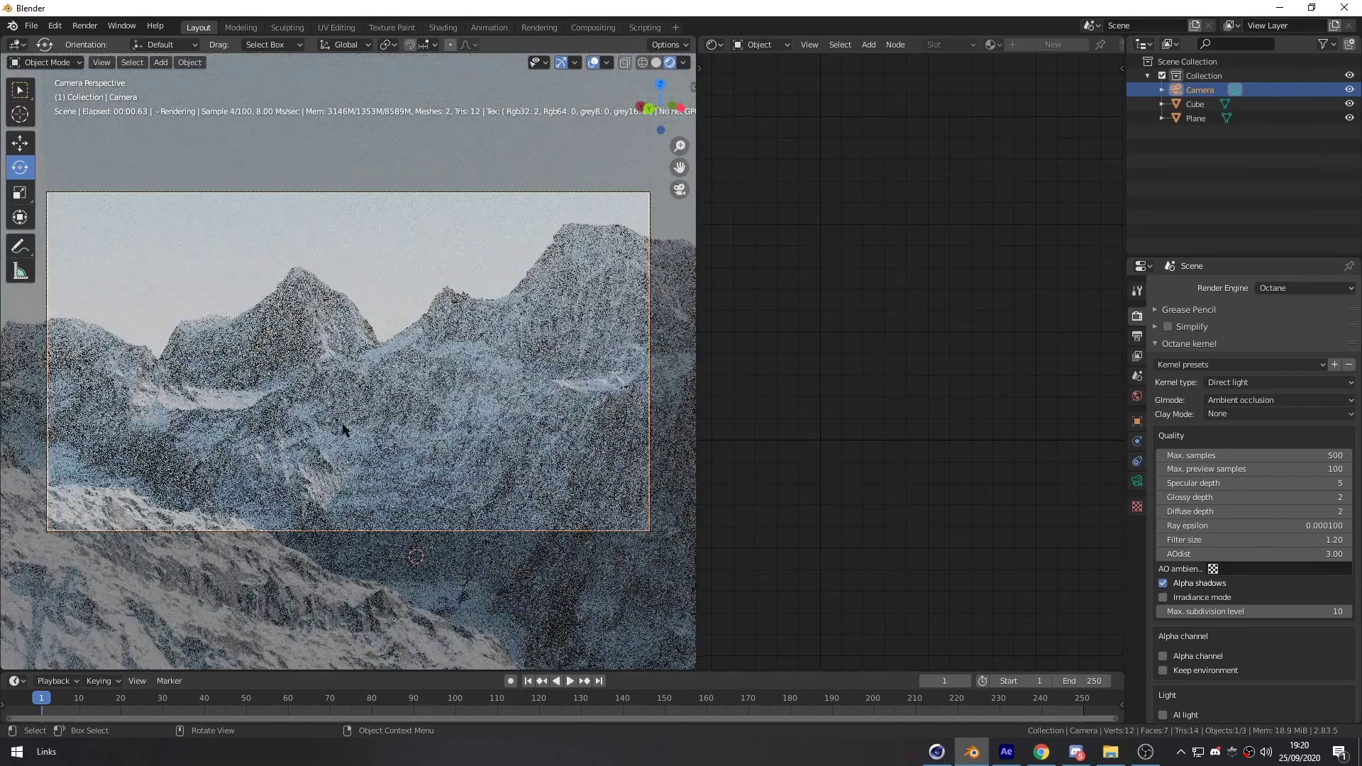
middle_click_drag(375, 427, 284, 488)
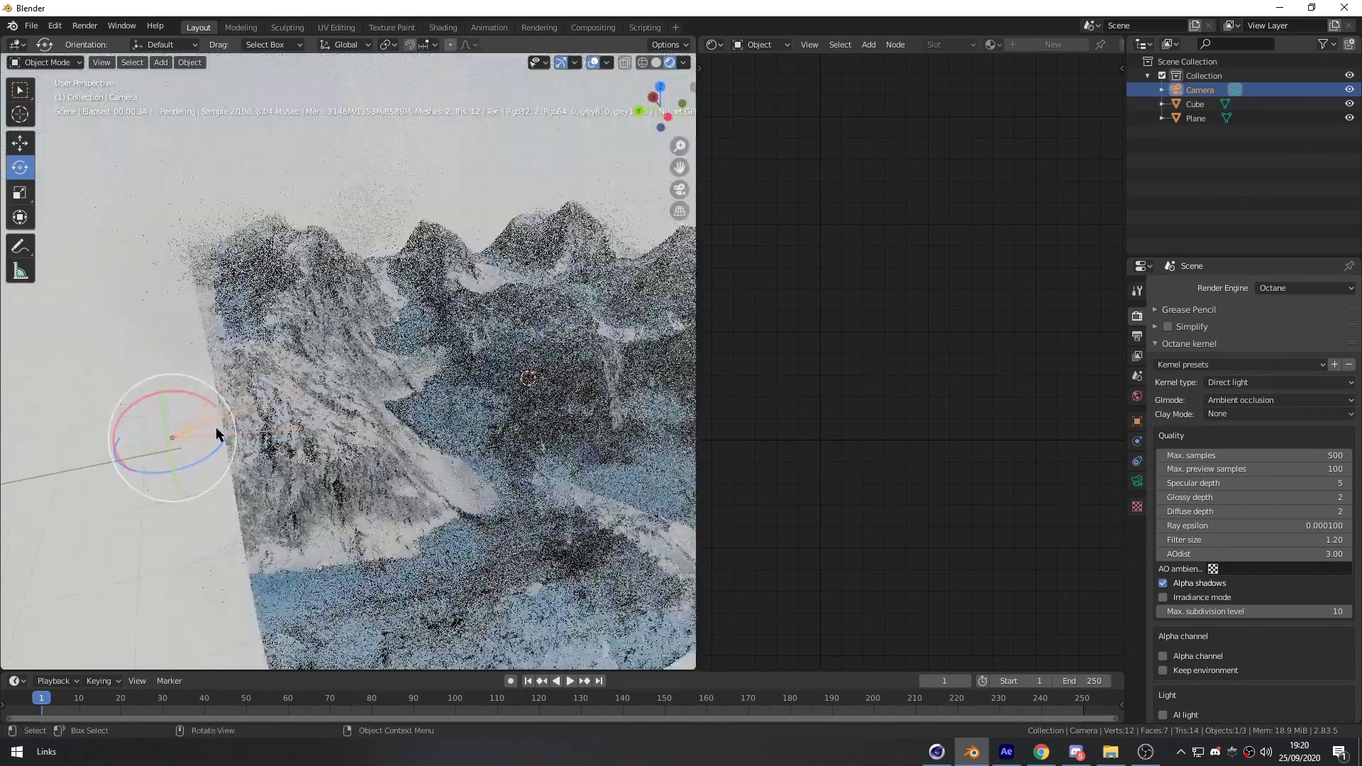
key("shift+space")
left_click(213, 416)
left_click_drag(145, 427, 272, 381)
key("KP_0")
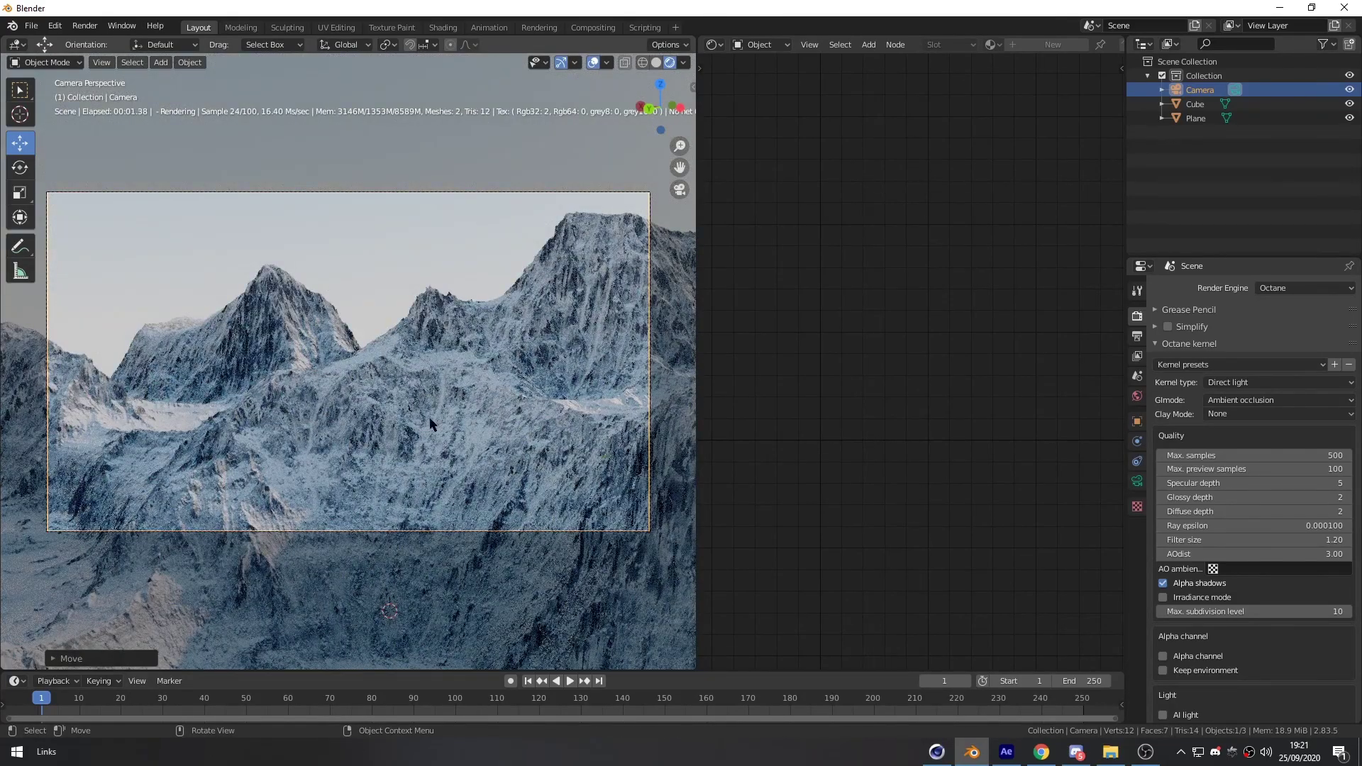
key("ctrl+z")
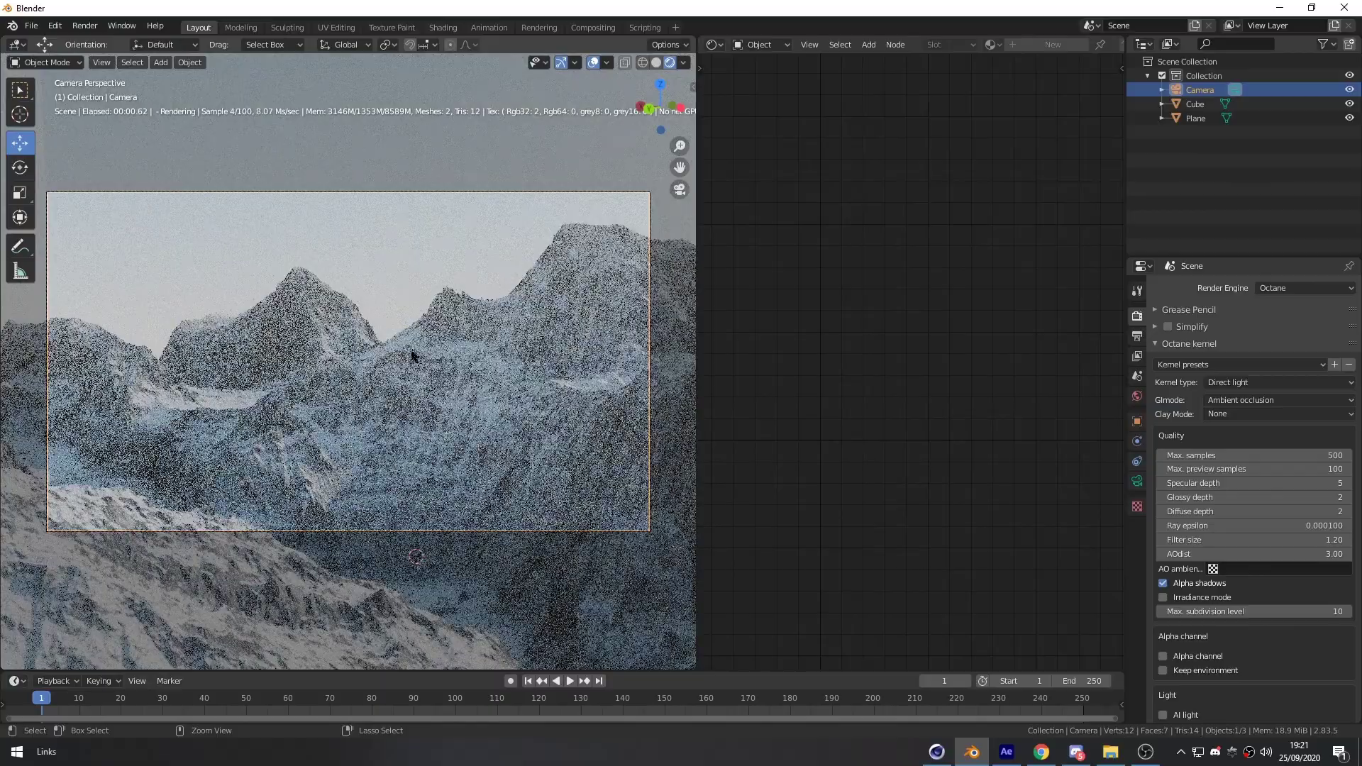
Clear the selection and examine the fogged mountains from outside the cube
middle_click_drag(436, 397, 428, 432)
scroll(428, 425, "down", 4)
scroll(418, 435, "down", 4)
scroll(429, 431, "down", 3)
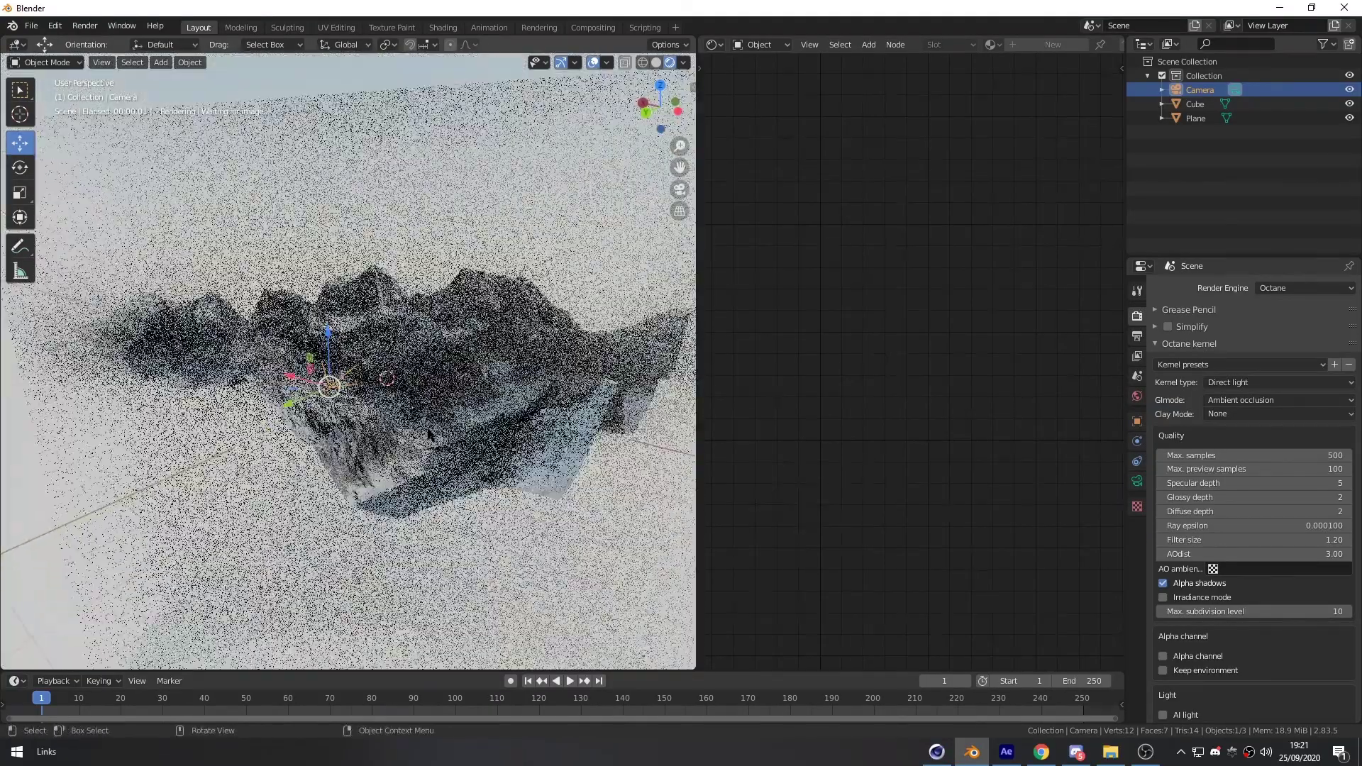
left_click(653, 452)
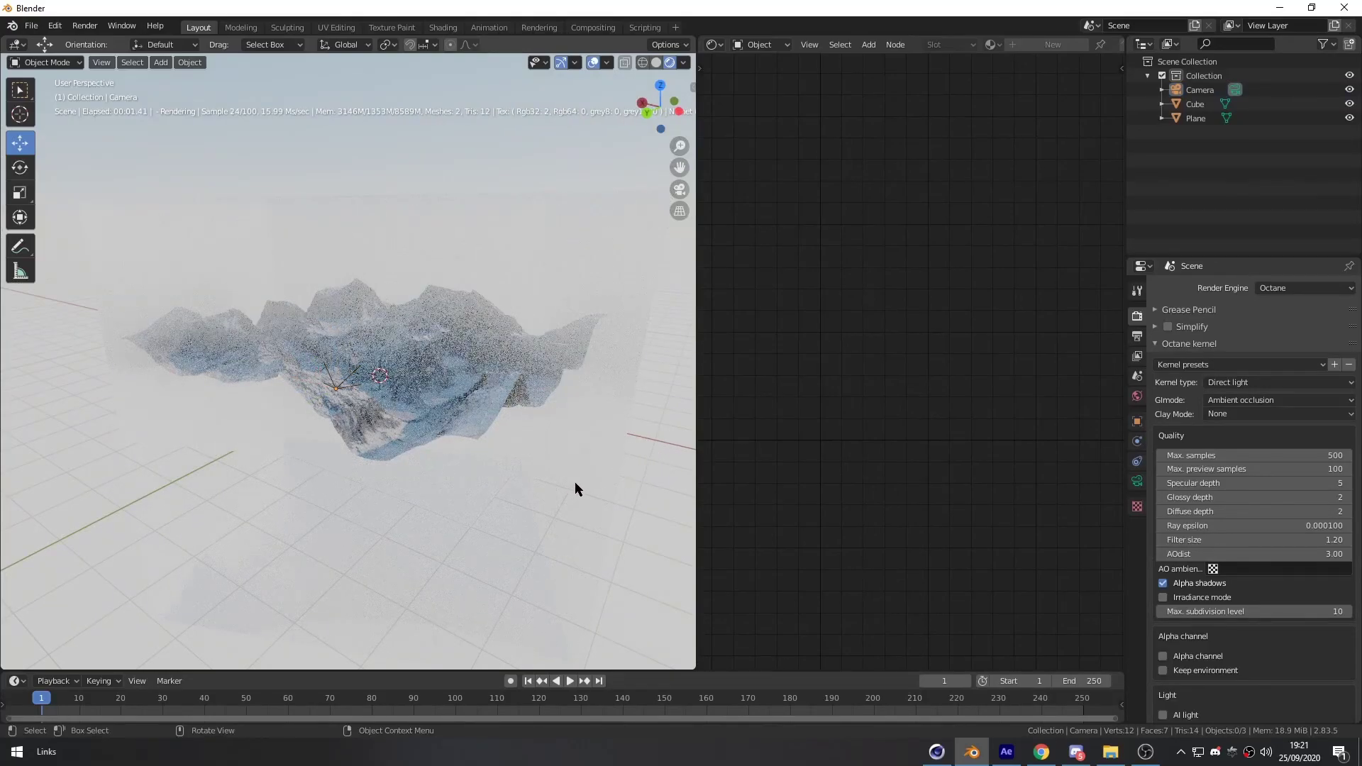
middle_click_drag(574, 483, 576, 475)
middle_click_drag(506, 425, 484, 442)
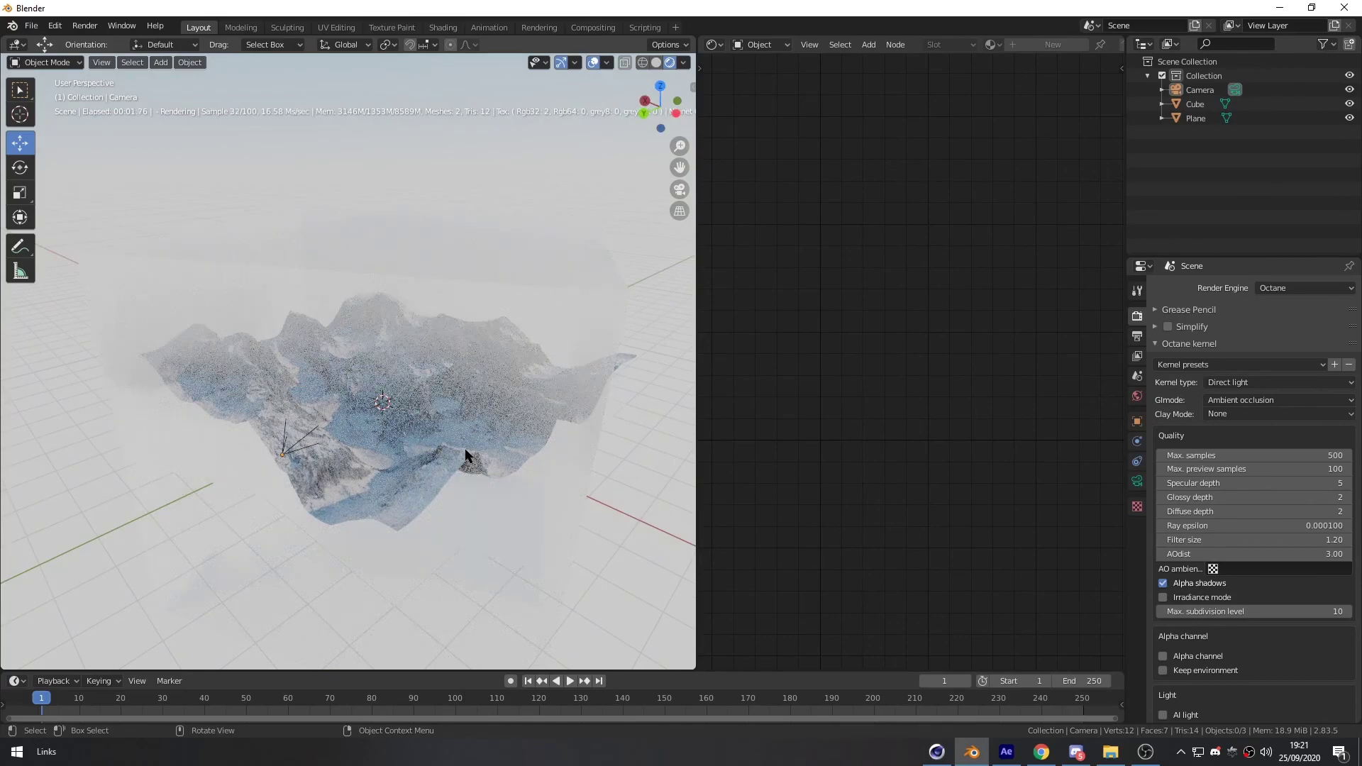
Select the fog cube and bring its Scattering Medium and Specular Material nodes into view
left_click(466, 366)
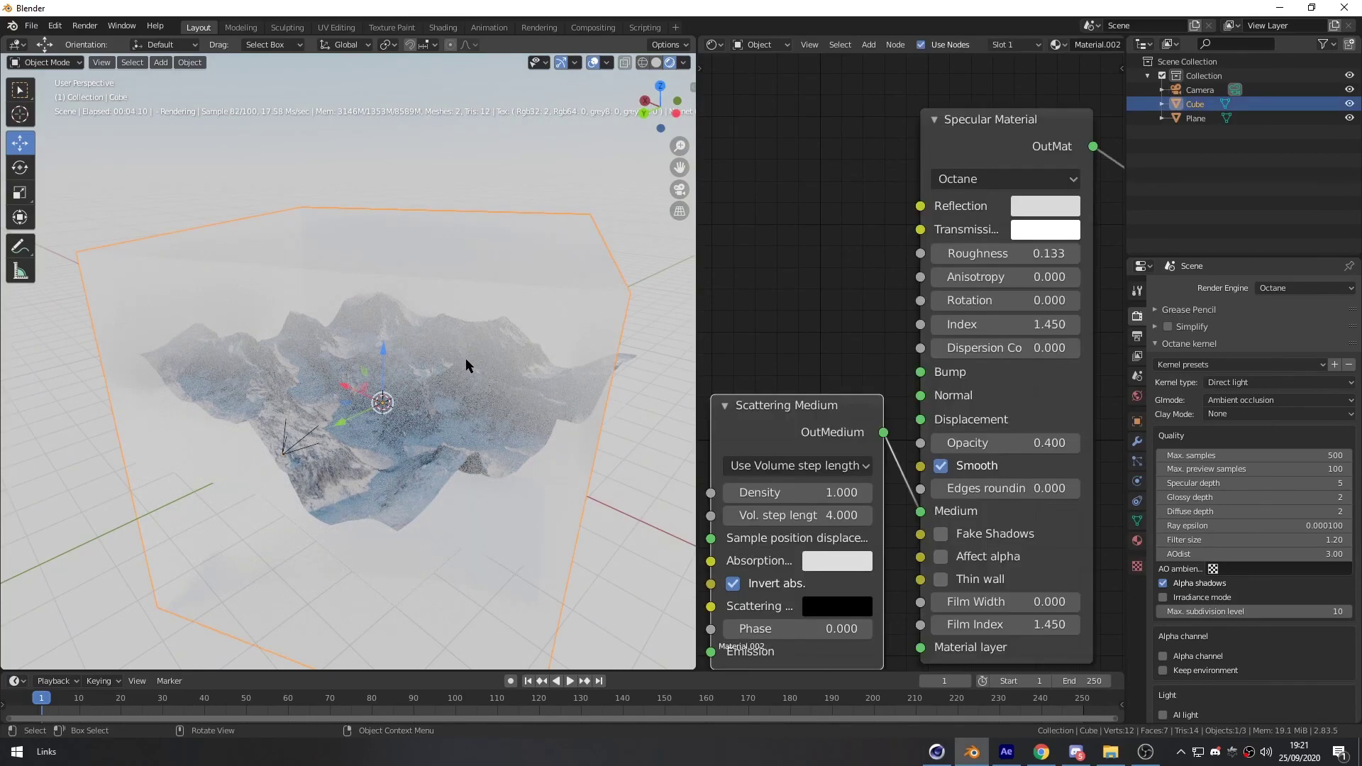
left_click(782, 306)
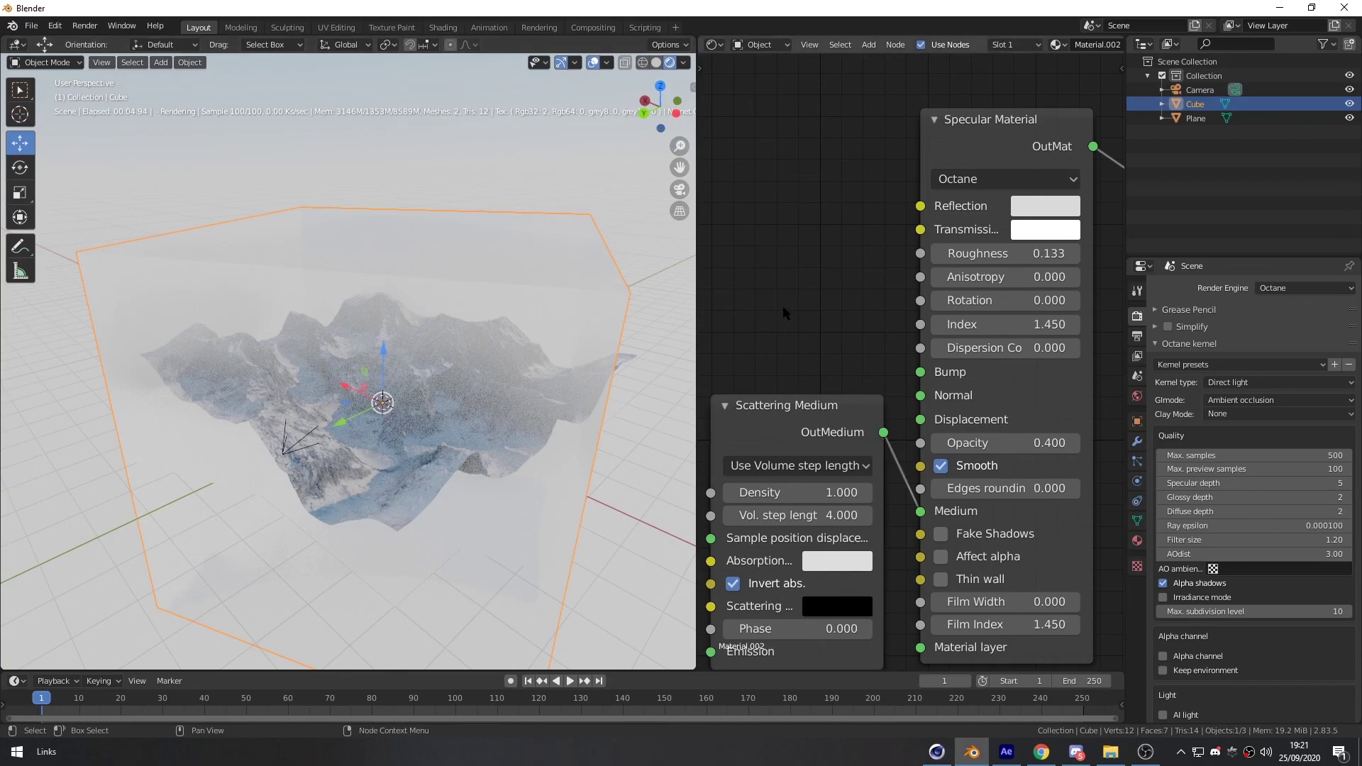
scroll(783, 354, "down", 3)
mouse_move(783, 354)
middle_mouse_down()
mouse_move(787, 344)
mouse_move(777, 354)
middle_mouse_up()
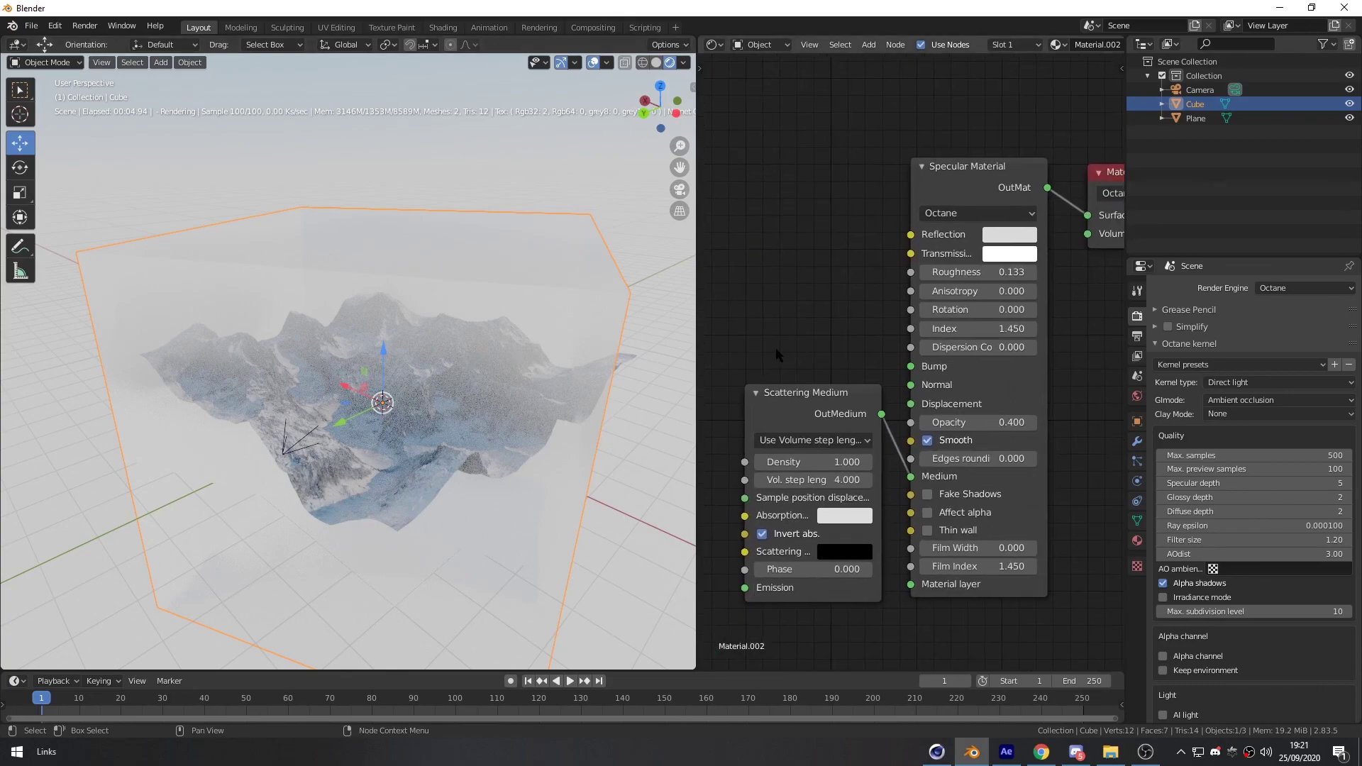